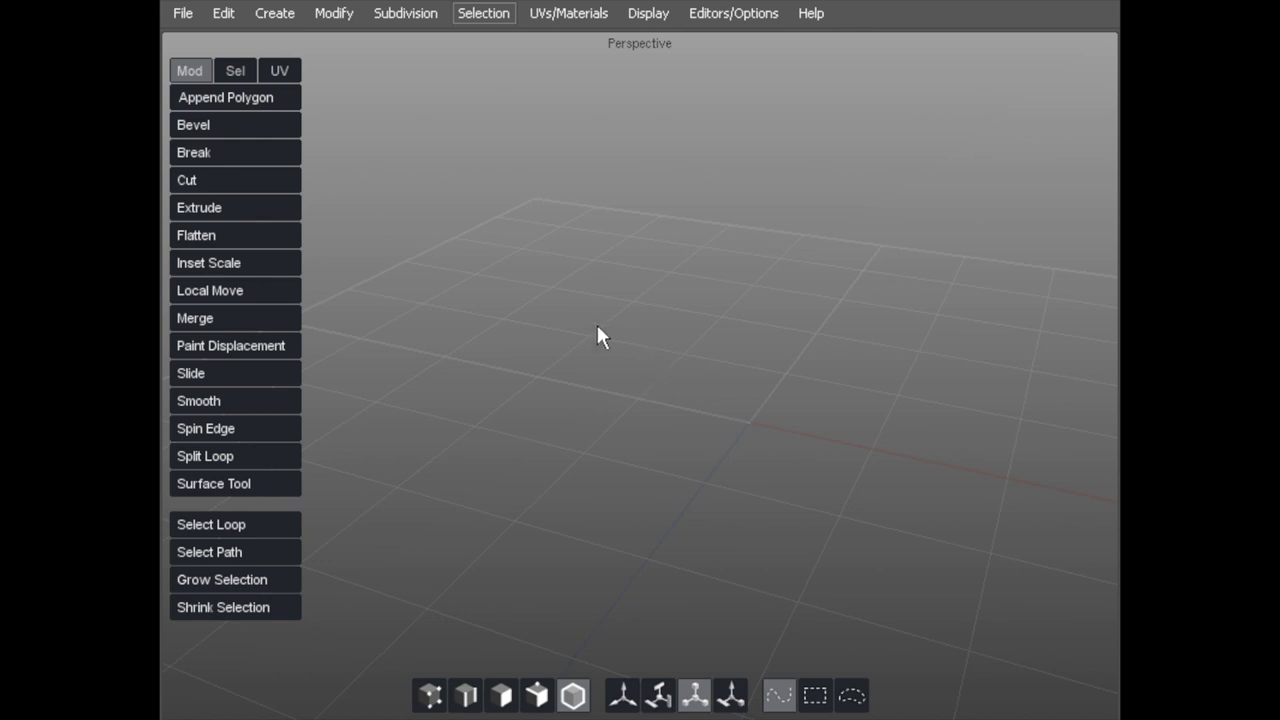
Add a cube from the right-click Create menu, frame it, and orbit to a slightly turned view
right_click(515, 219)
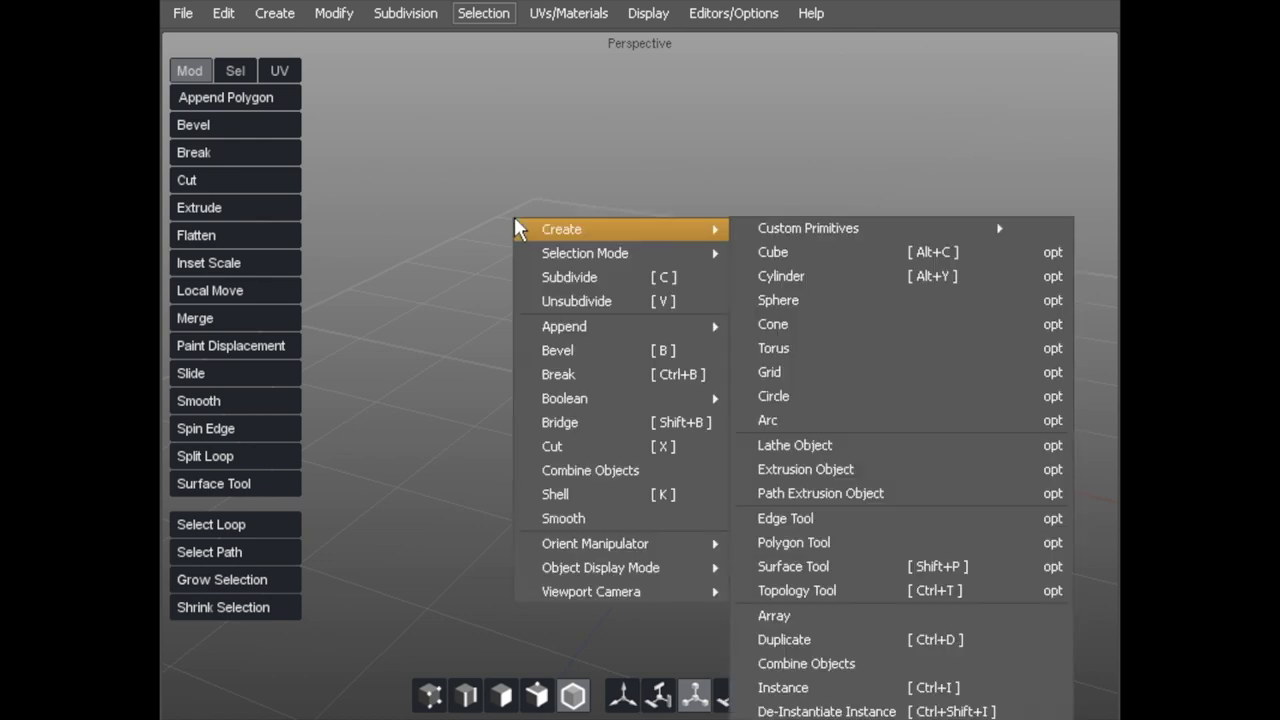
click(790, 258)
key(f)
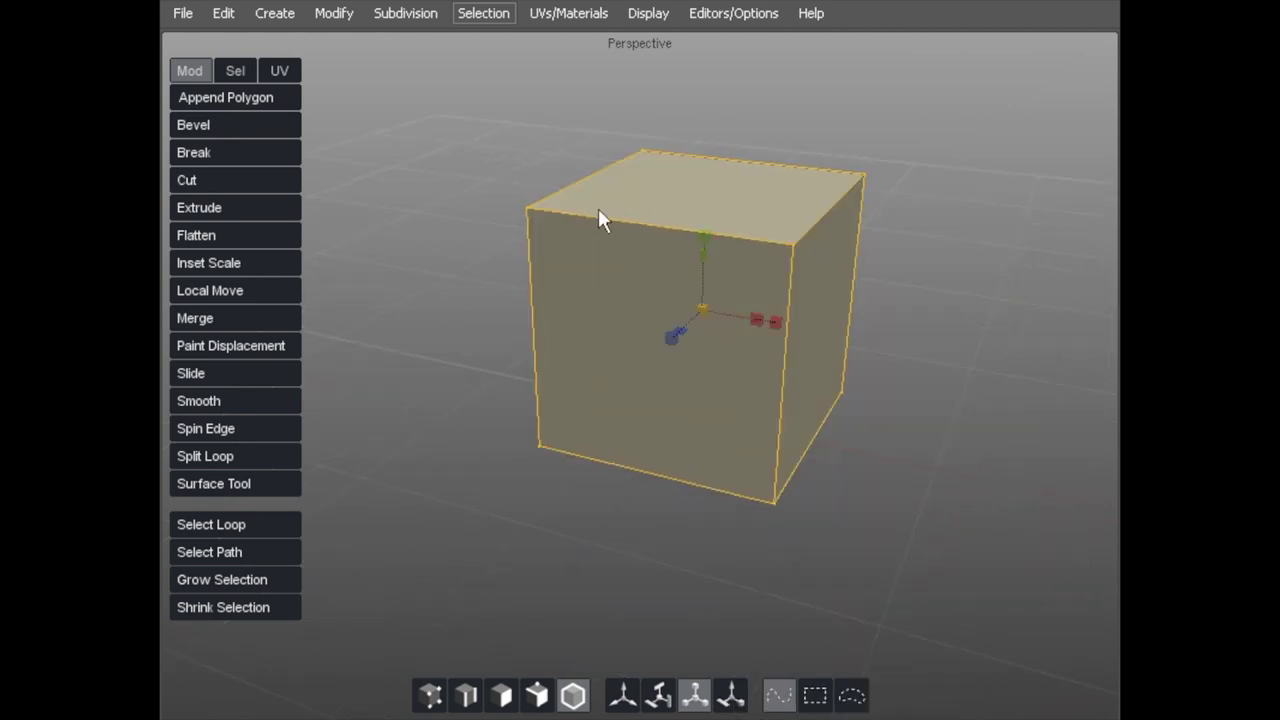
middle_drag(598, 220, 538, 218)
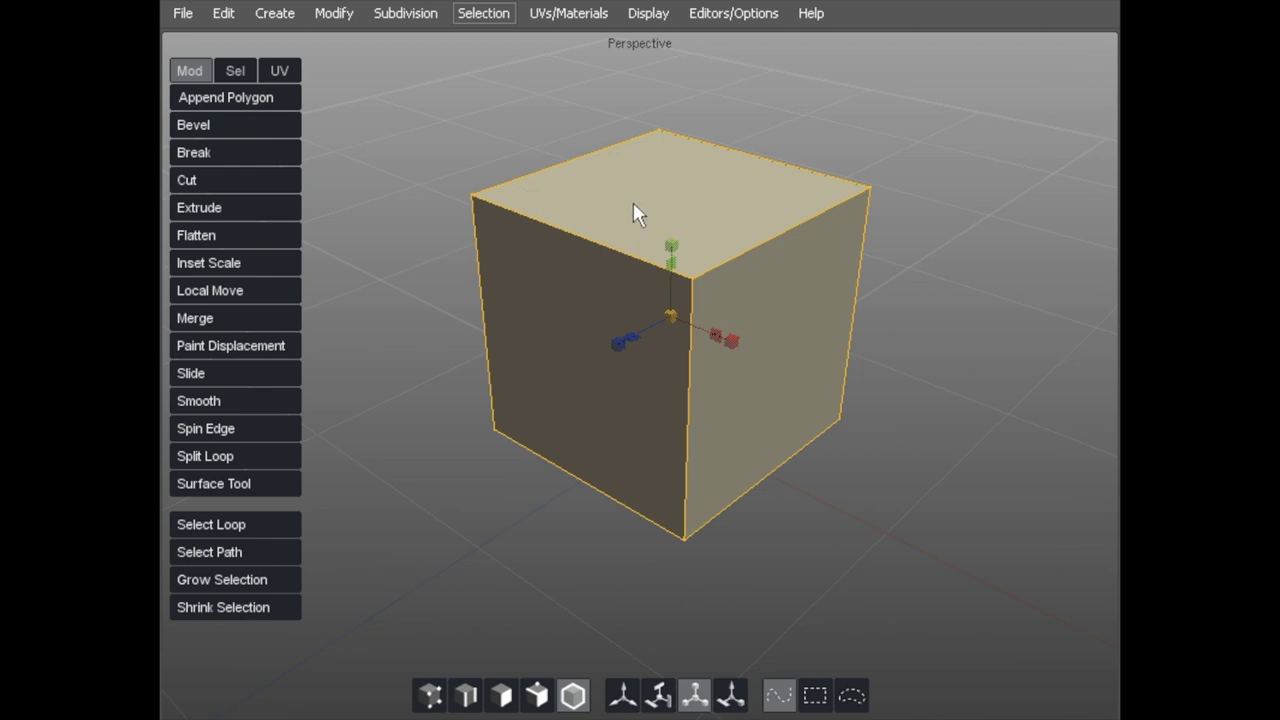
In vertex mode, select the cube's corner vertices one at a time, top, right and bottom
click(430, 696)
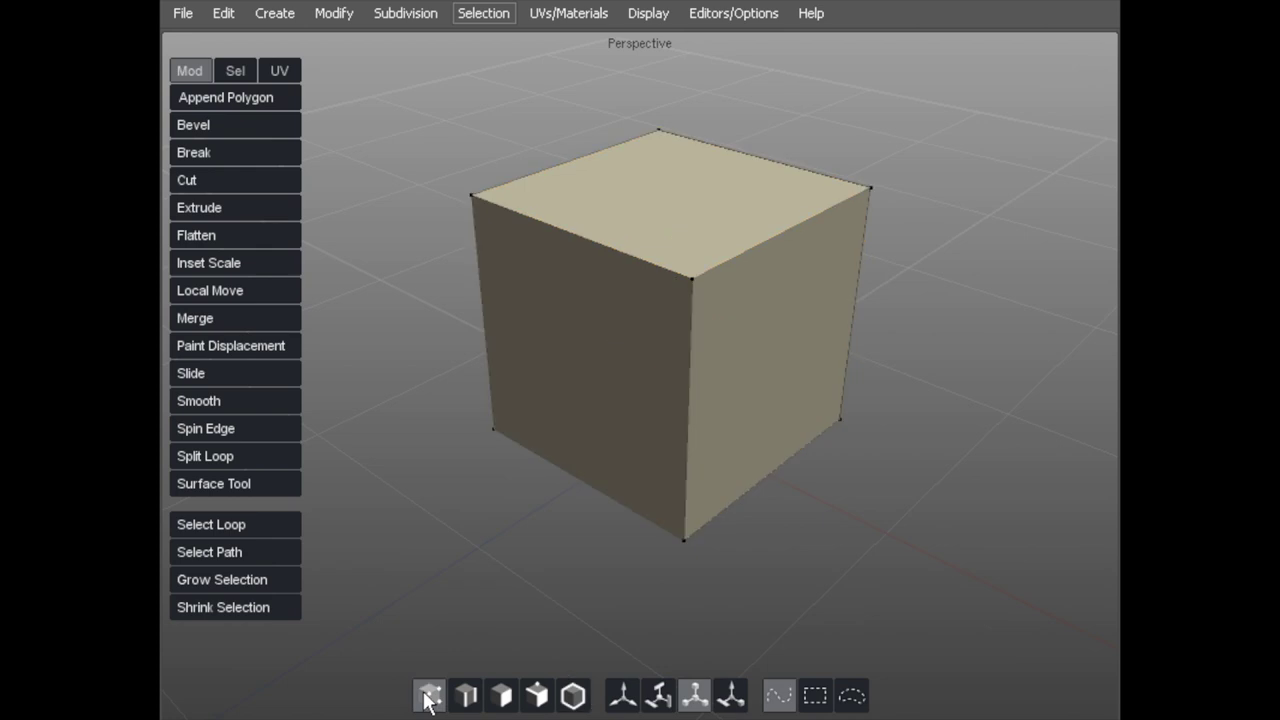
click(473, 196)
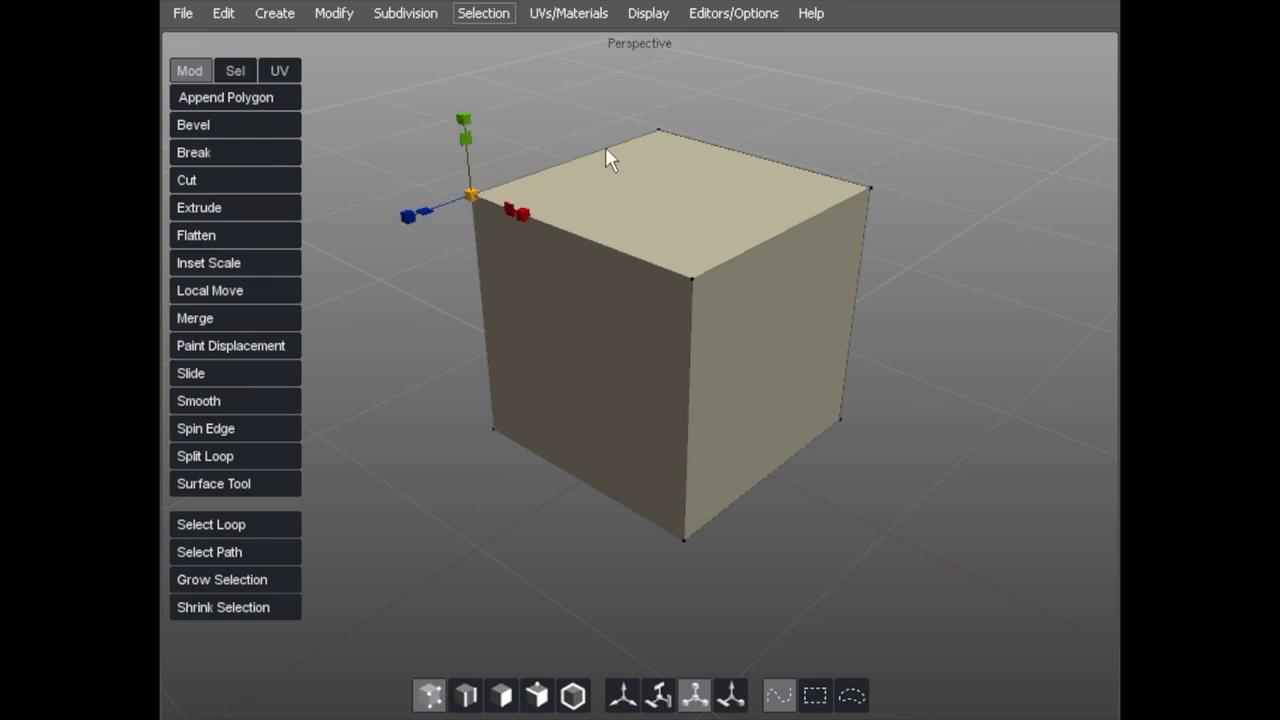
click(661, 130)
click(873, 188)
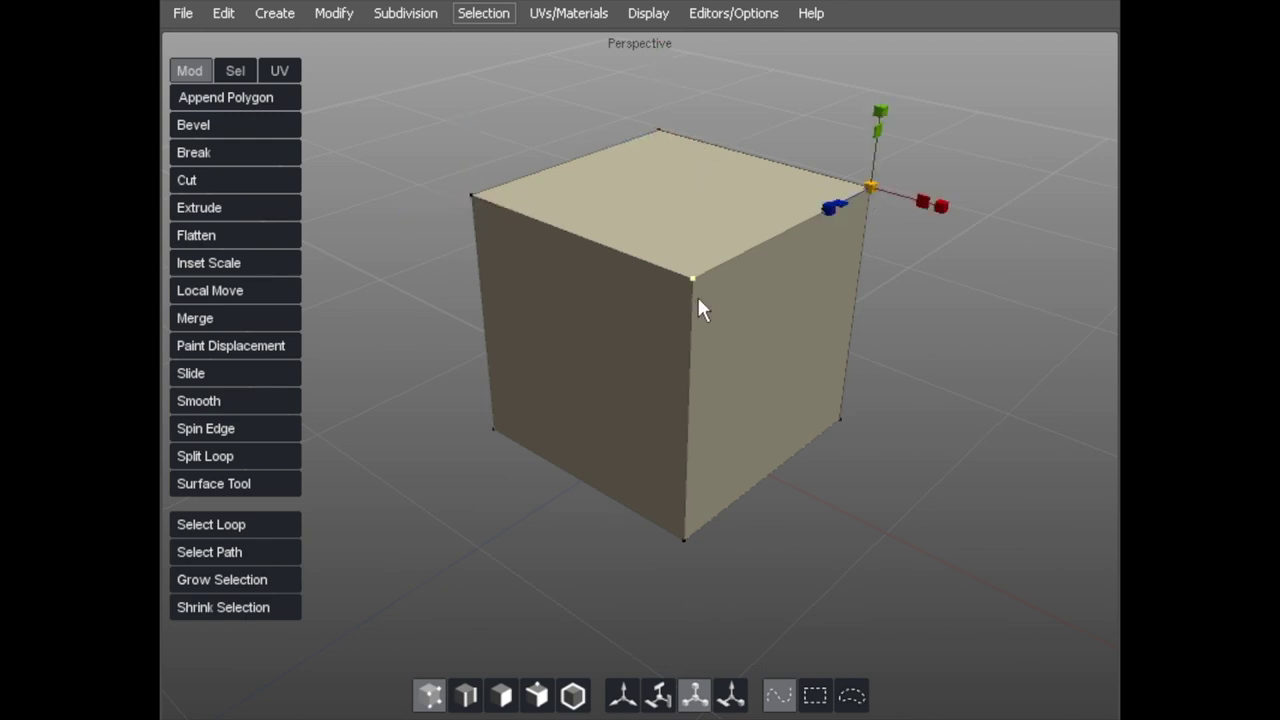
click(700, 276)
click(686, 538)
click(493, 430)
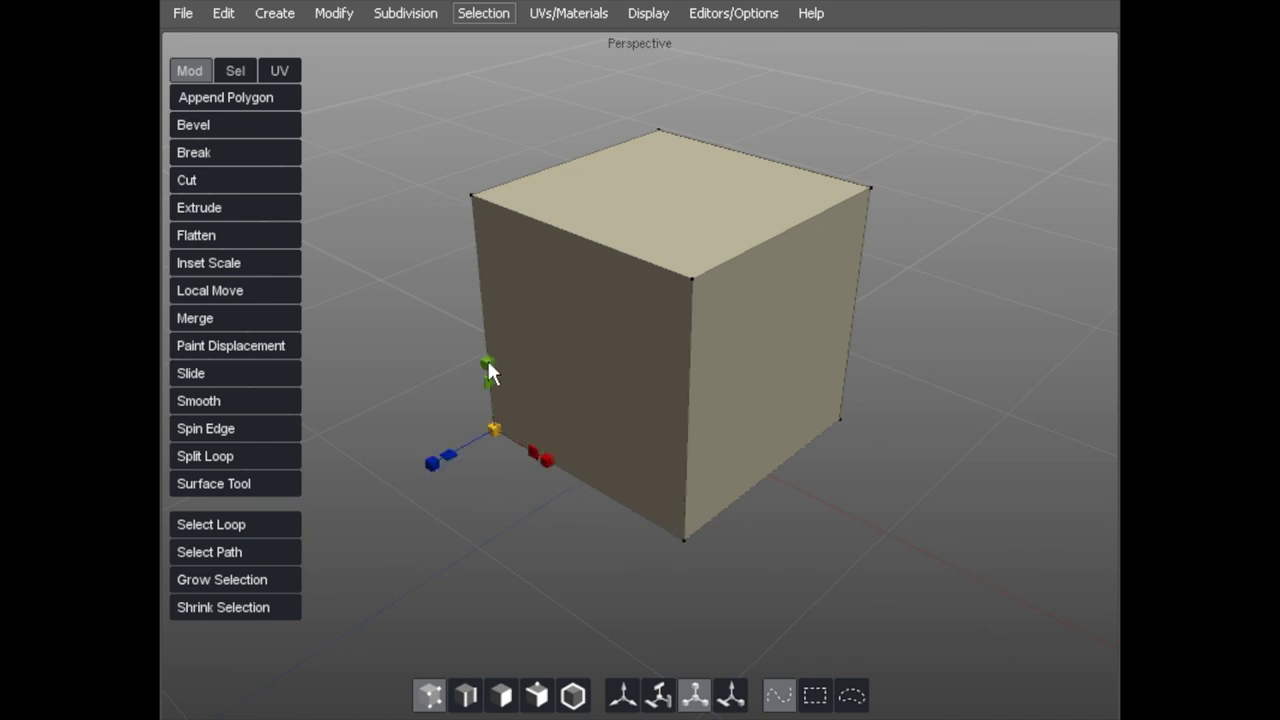
click(472, 196)
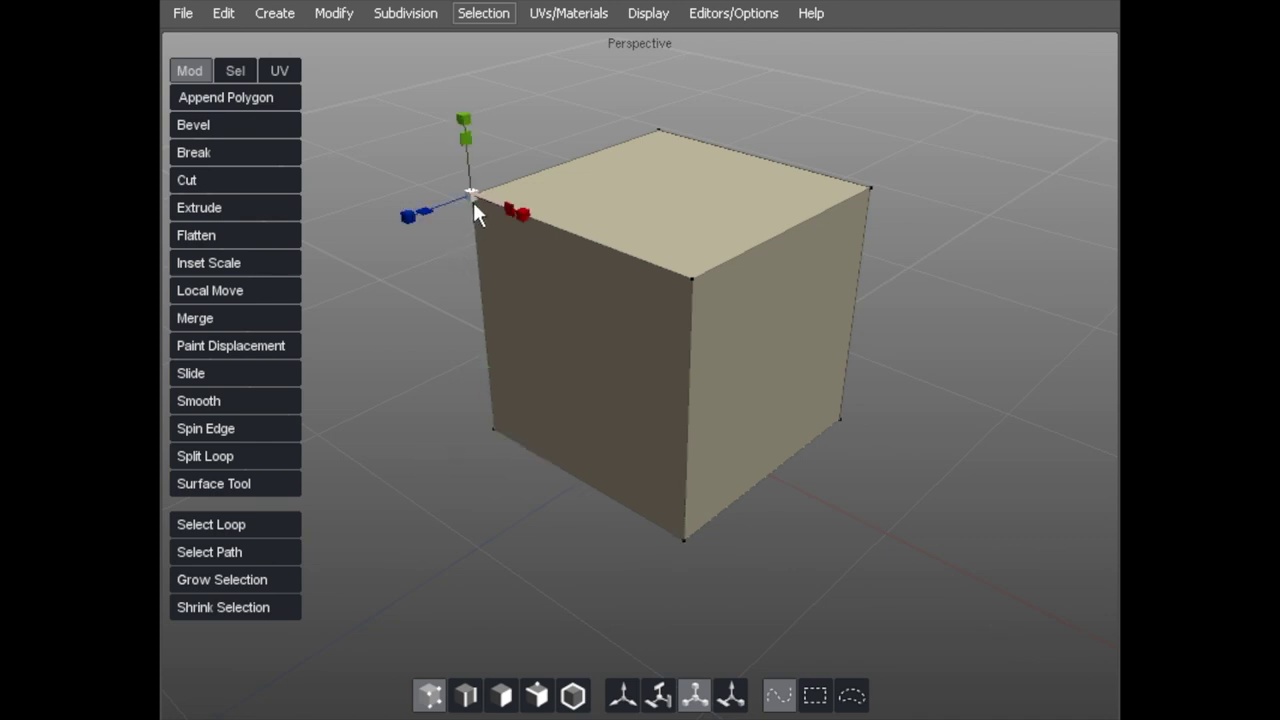
In edge mode, select the cube's top edges one at a time, front and back
click(465, 695)
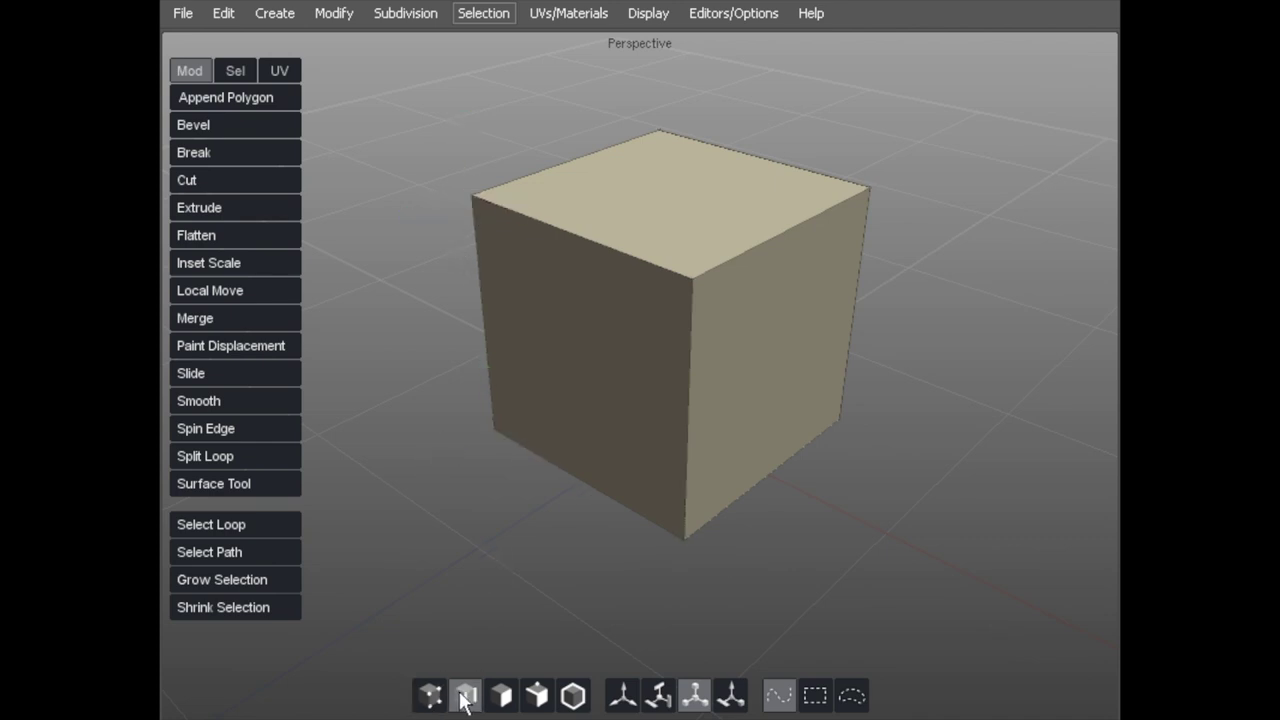
click(566, 240)
click(762, 160)
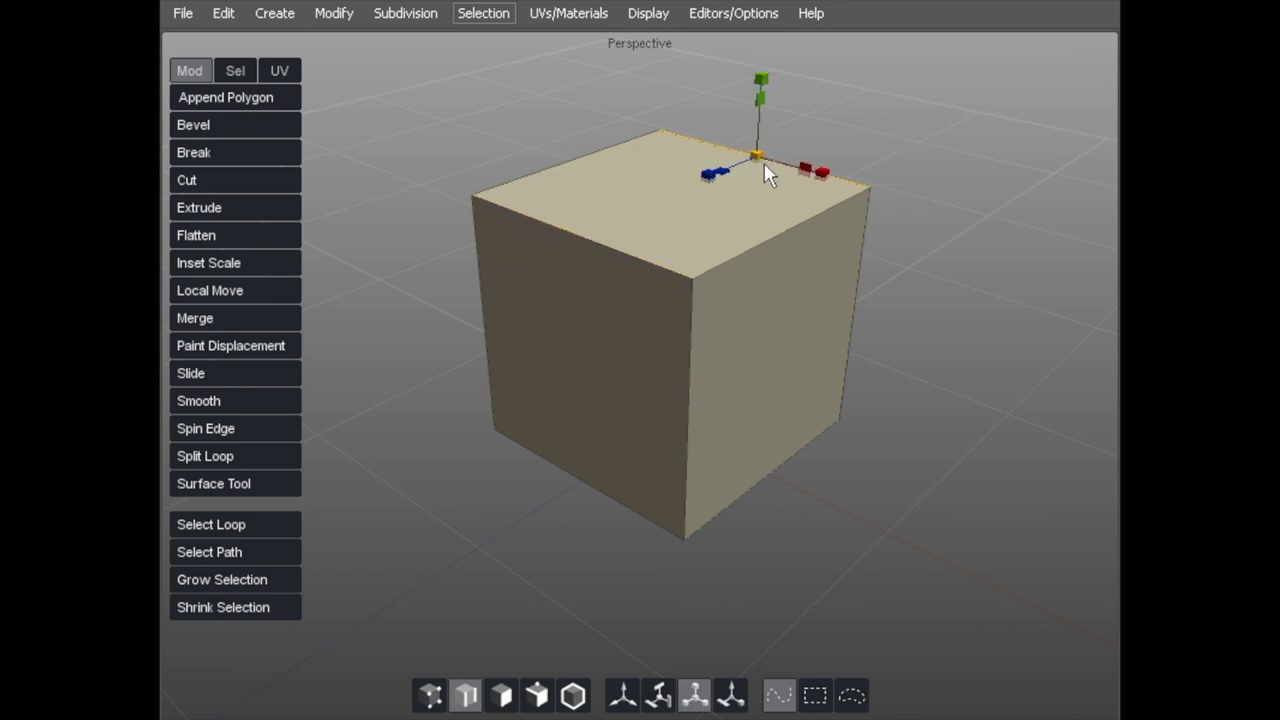
click(738, 262)
click(625, 253)
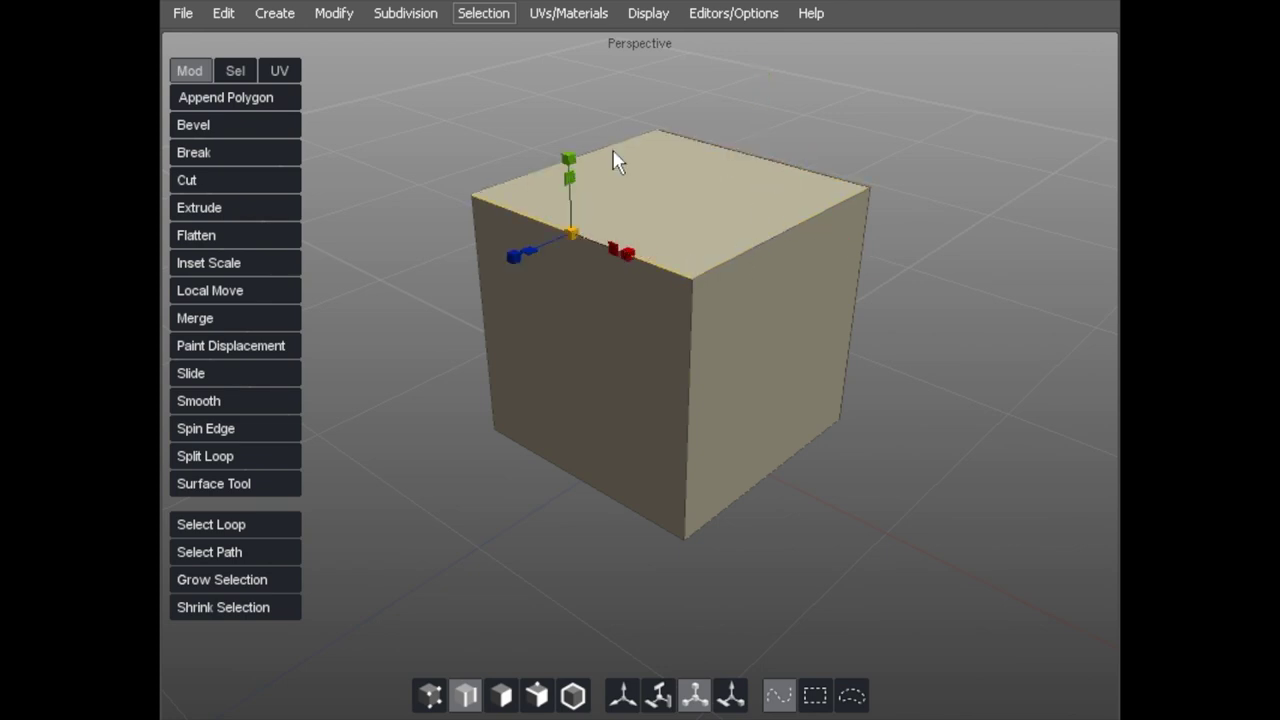
click(597, 152)
click(597, 246)
In face mode, select the cube's top, front-left and right faces one at a time
click(501, 695)
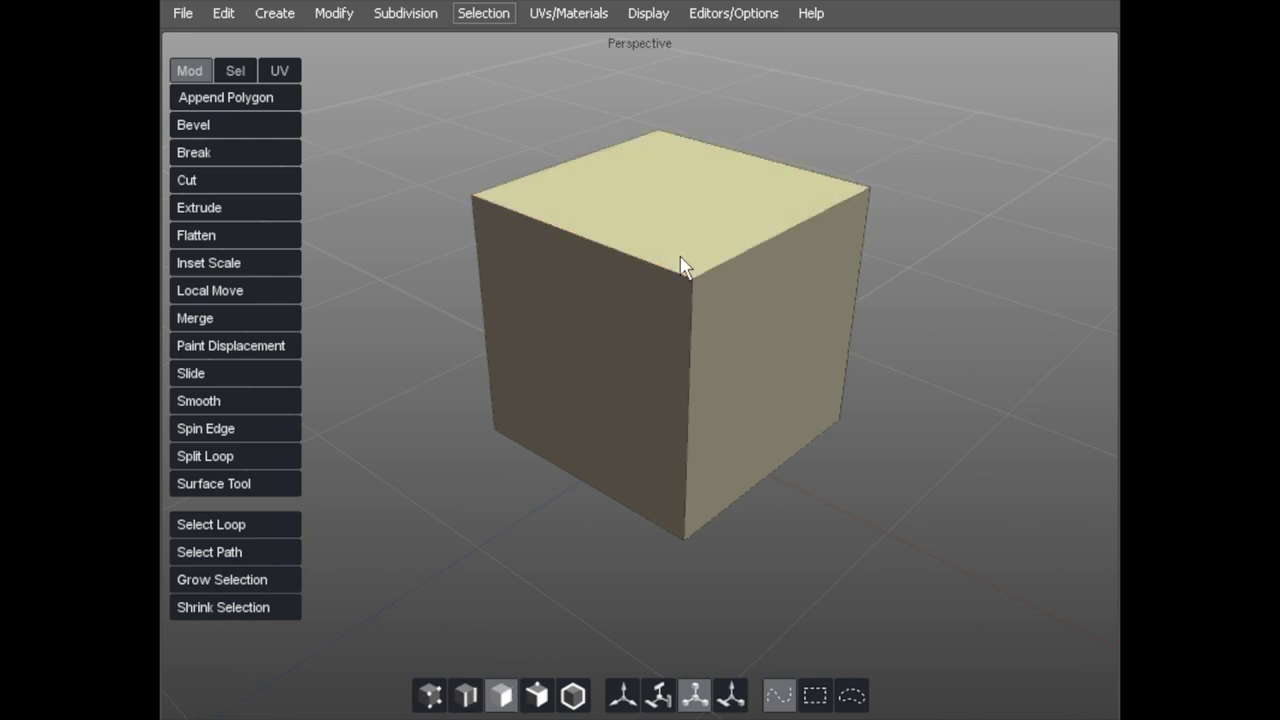
click(676, 200)
click(650, 330)
click(748, 352)
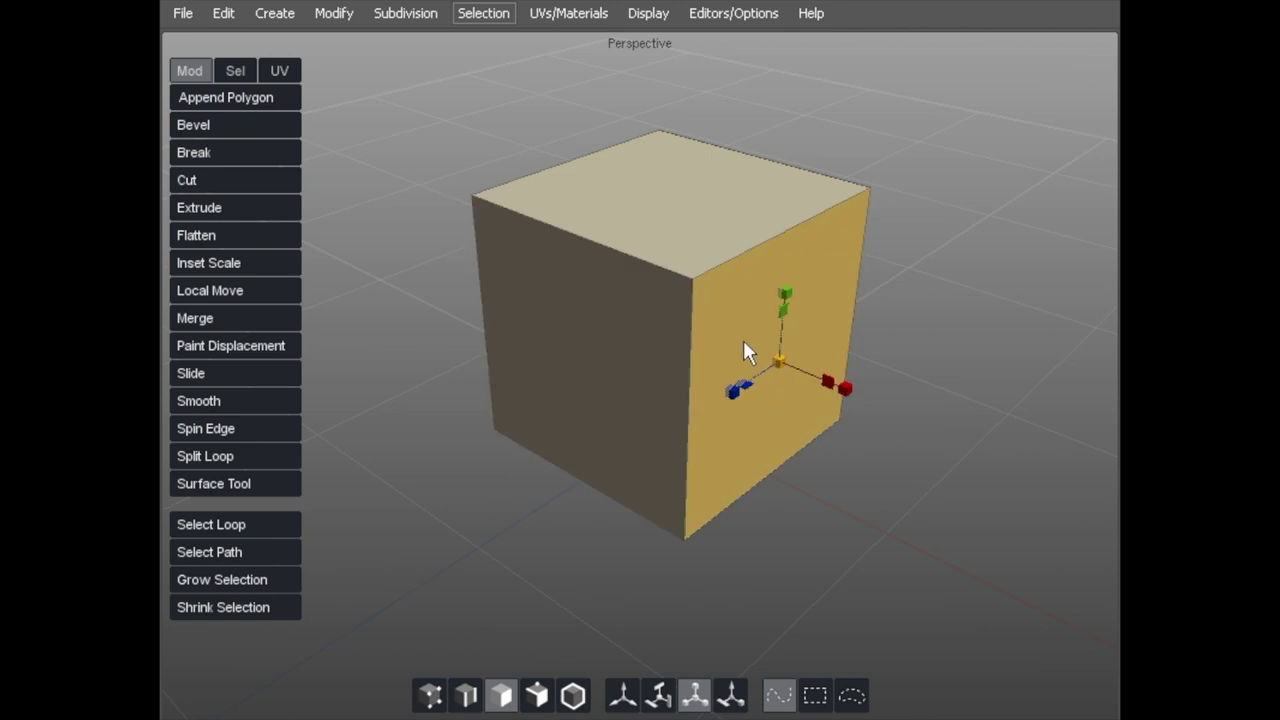
click(690, 218)
click(580, 286)
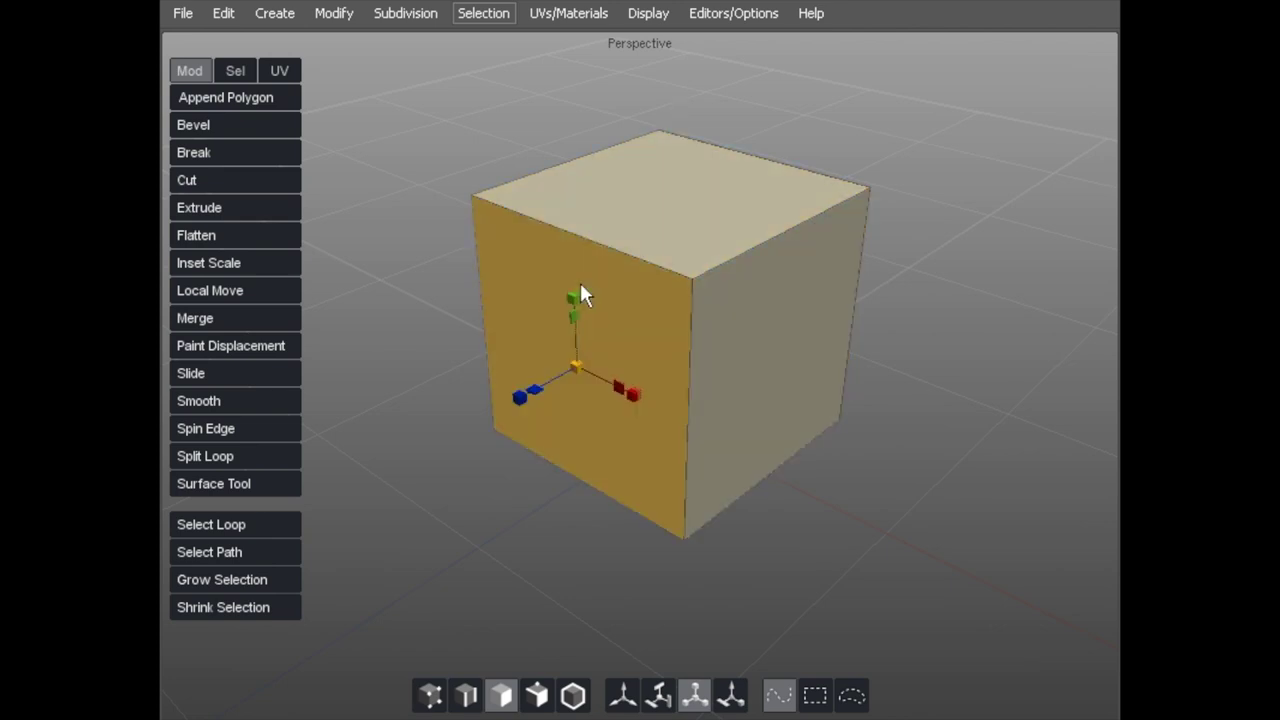
click(609, 223)
Use F9 to select a top corner vertex, then F10 to select two front top edges
key(F9)
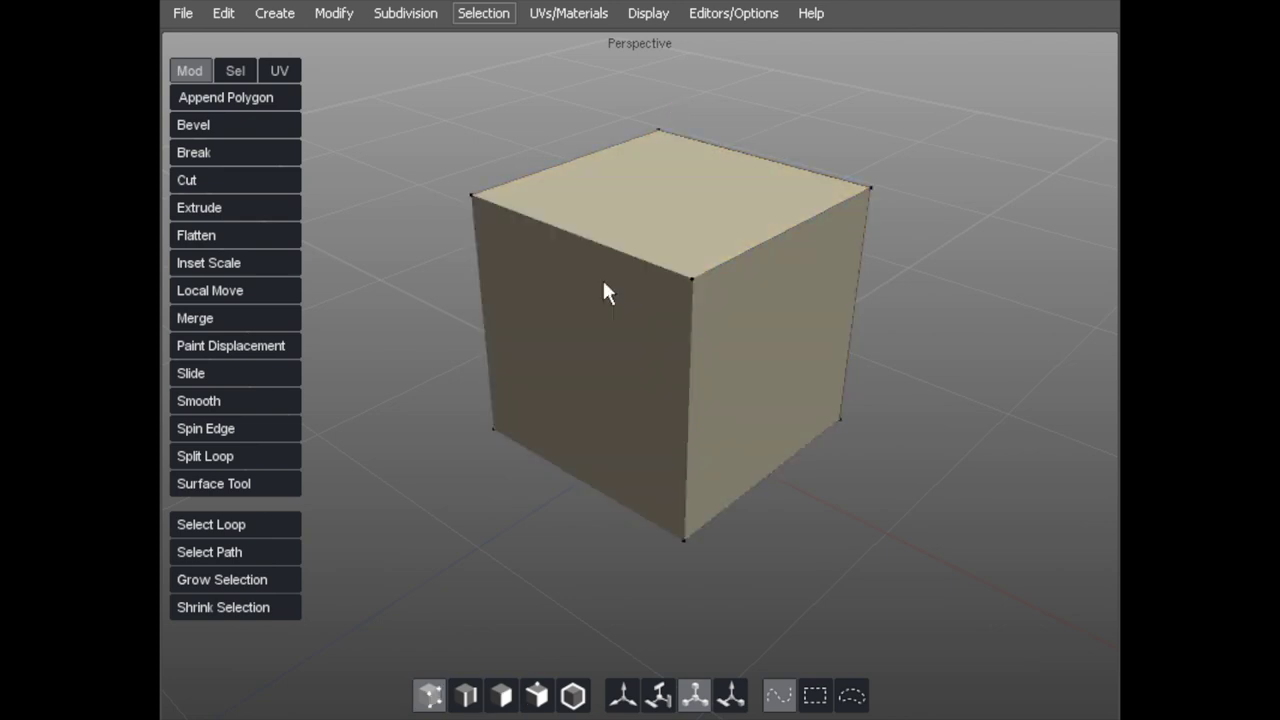
click(694, 277)
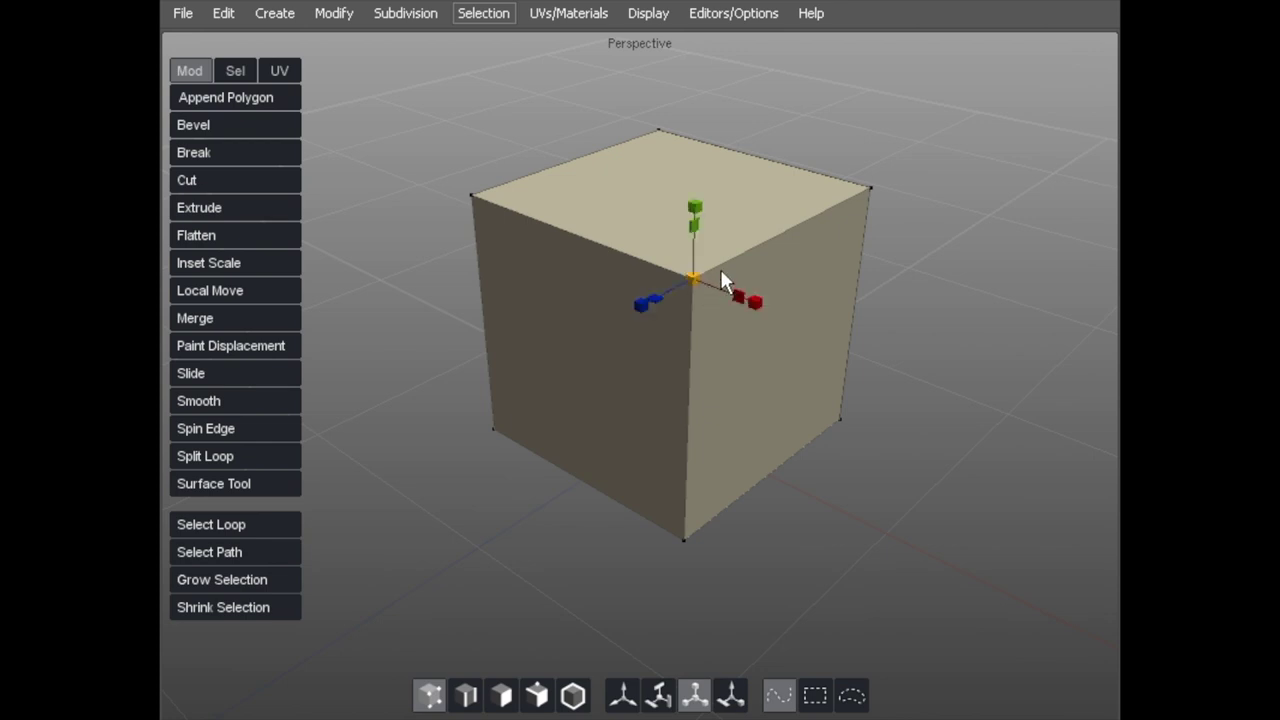
key(F10)
click(730, 257)
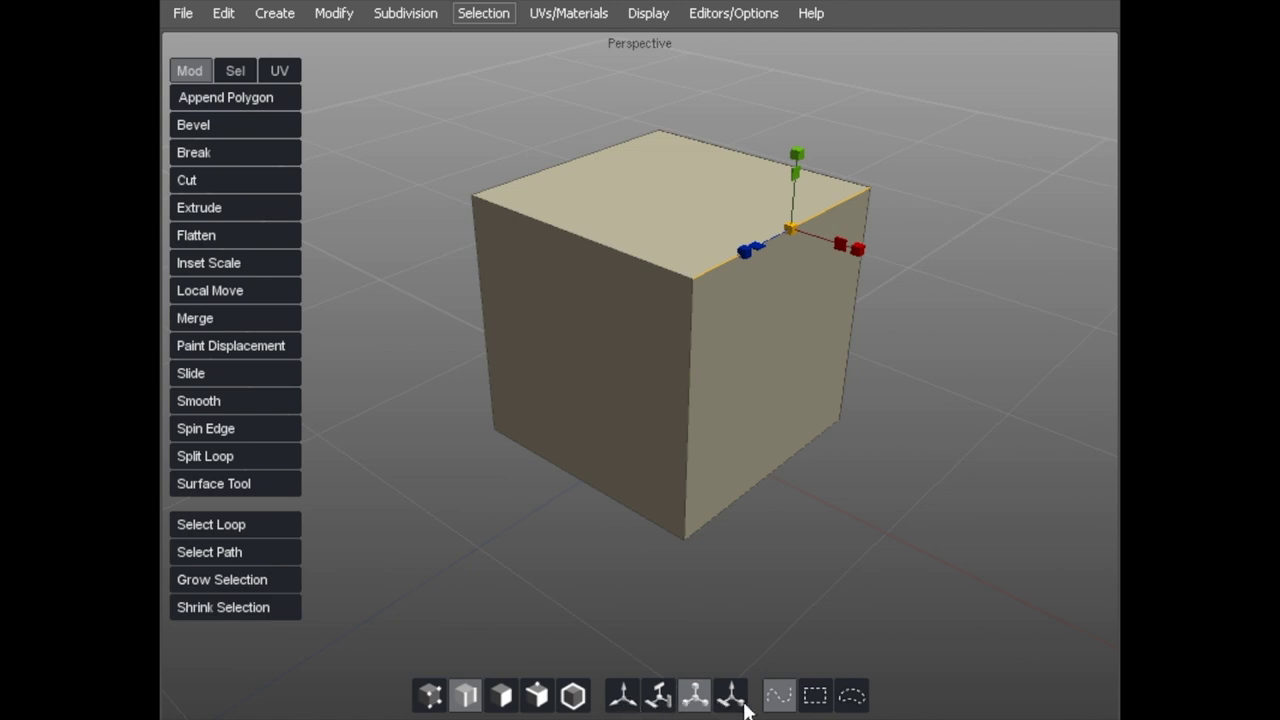
click(680, 240)
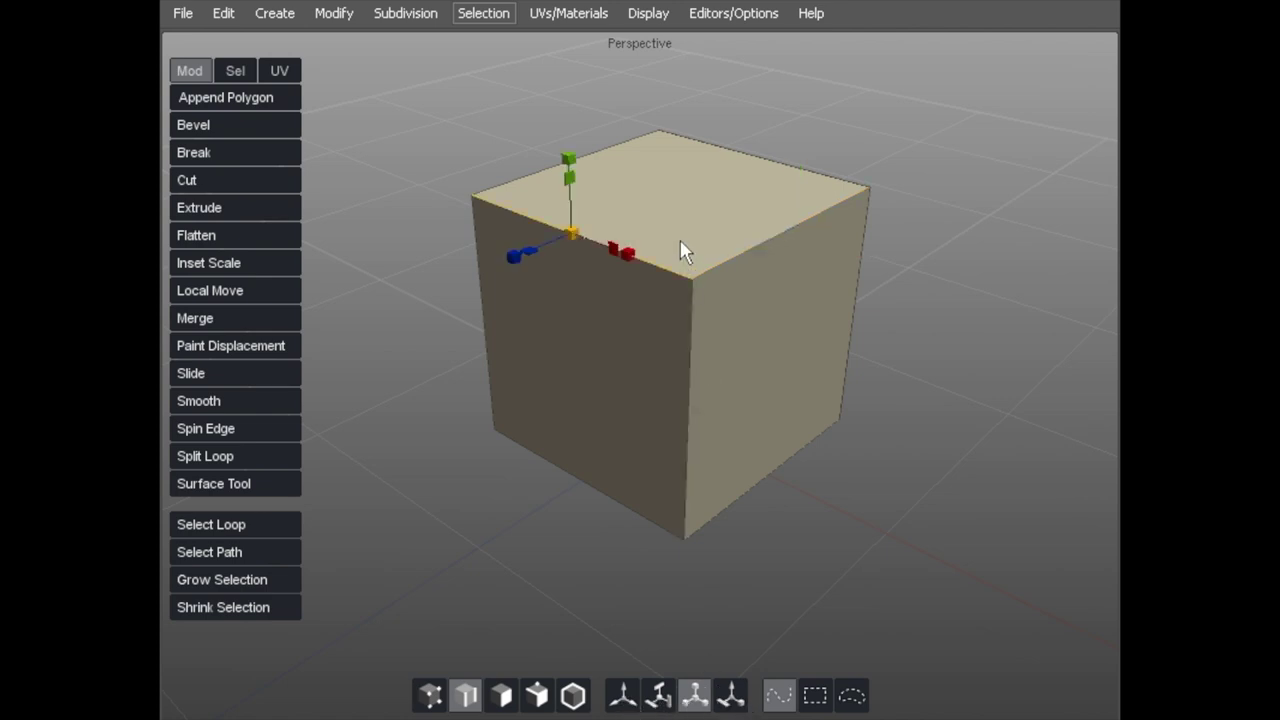
Cycle vertex, edge and face modes with A, S, D and select the top face
key(a)
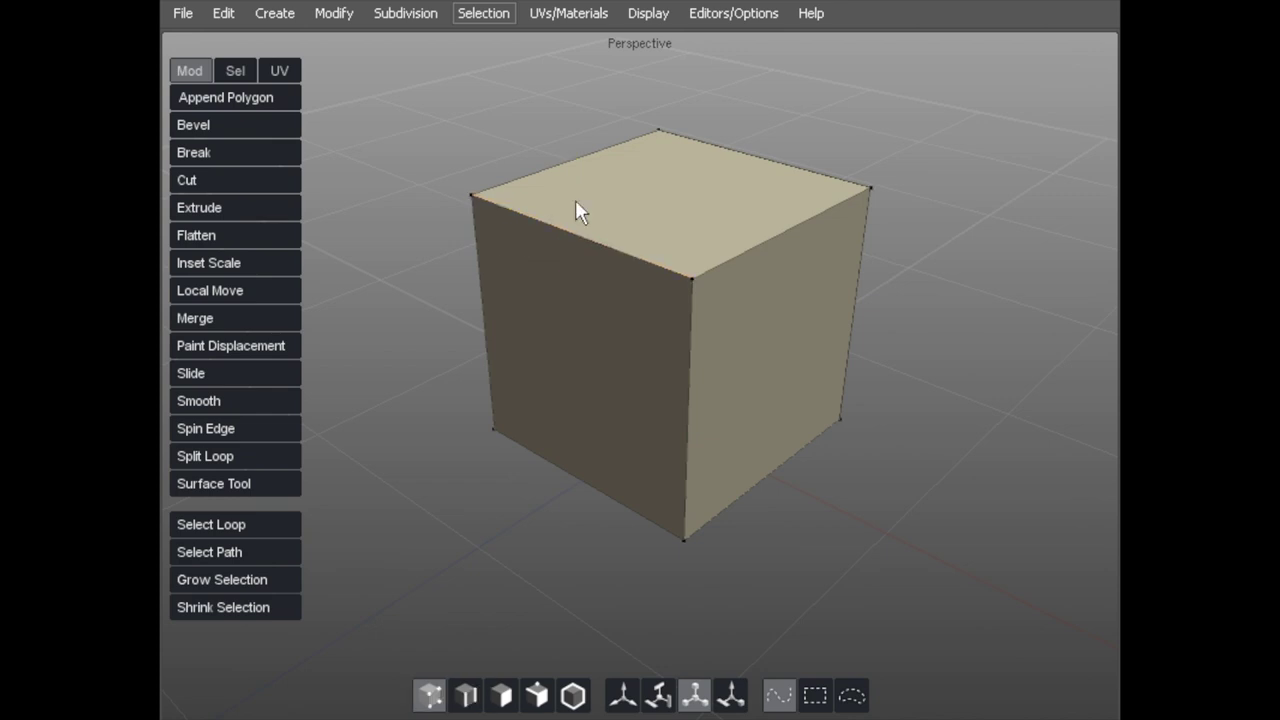
key(s)
key(d)
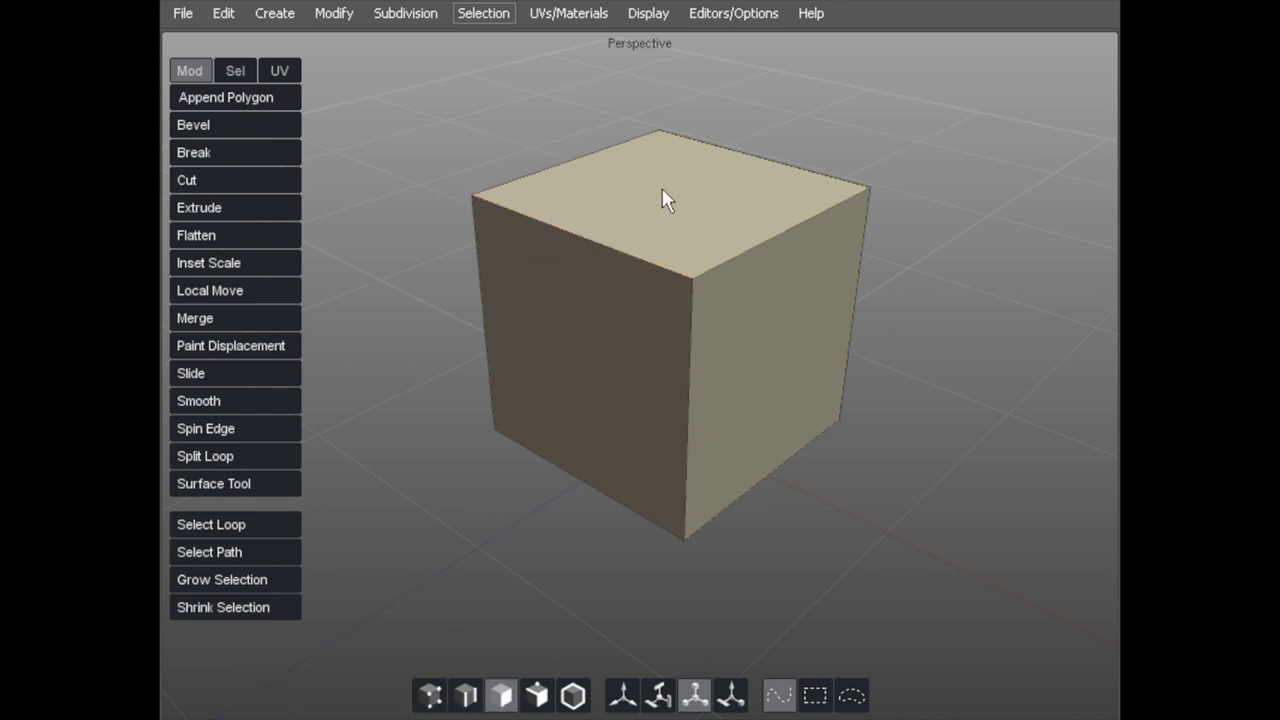
click(662, 188)
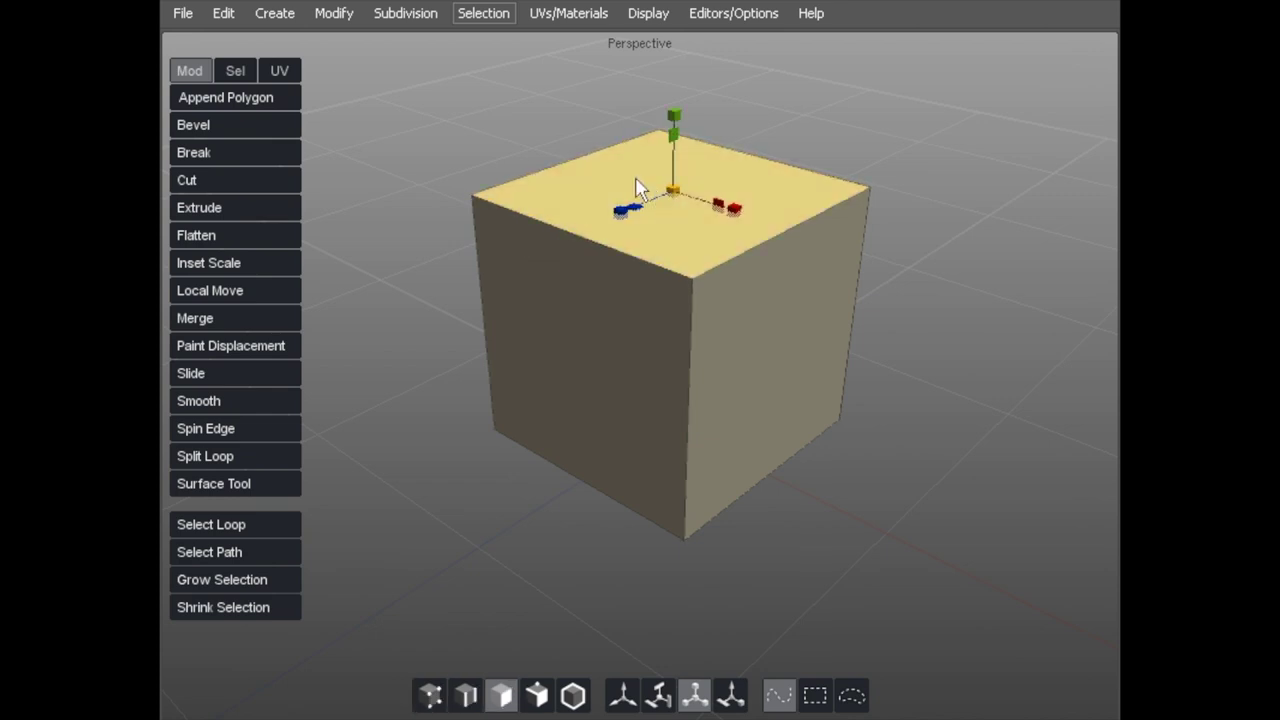
Reselect the cube's top face from a steeper view and switch to the Move manipulator
click(630, 183)
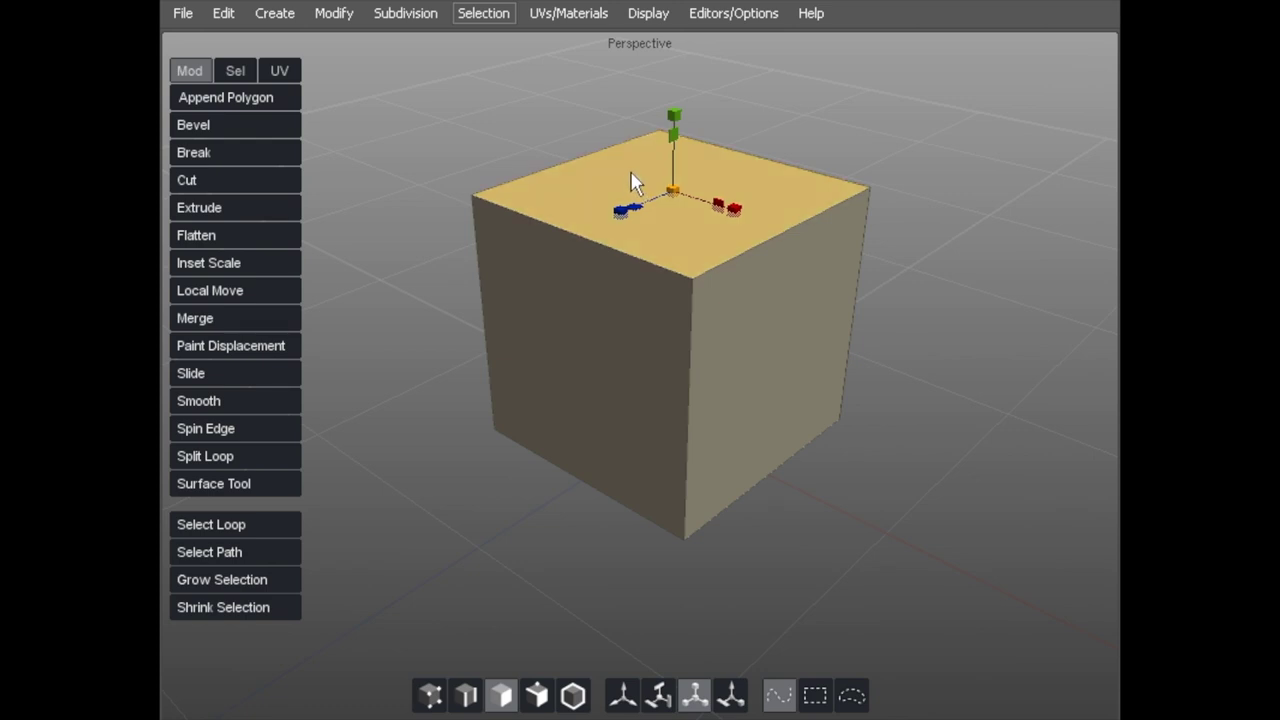
middle_drag(630, 195, 572, 212)
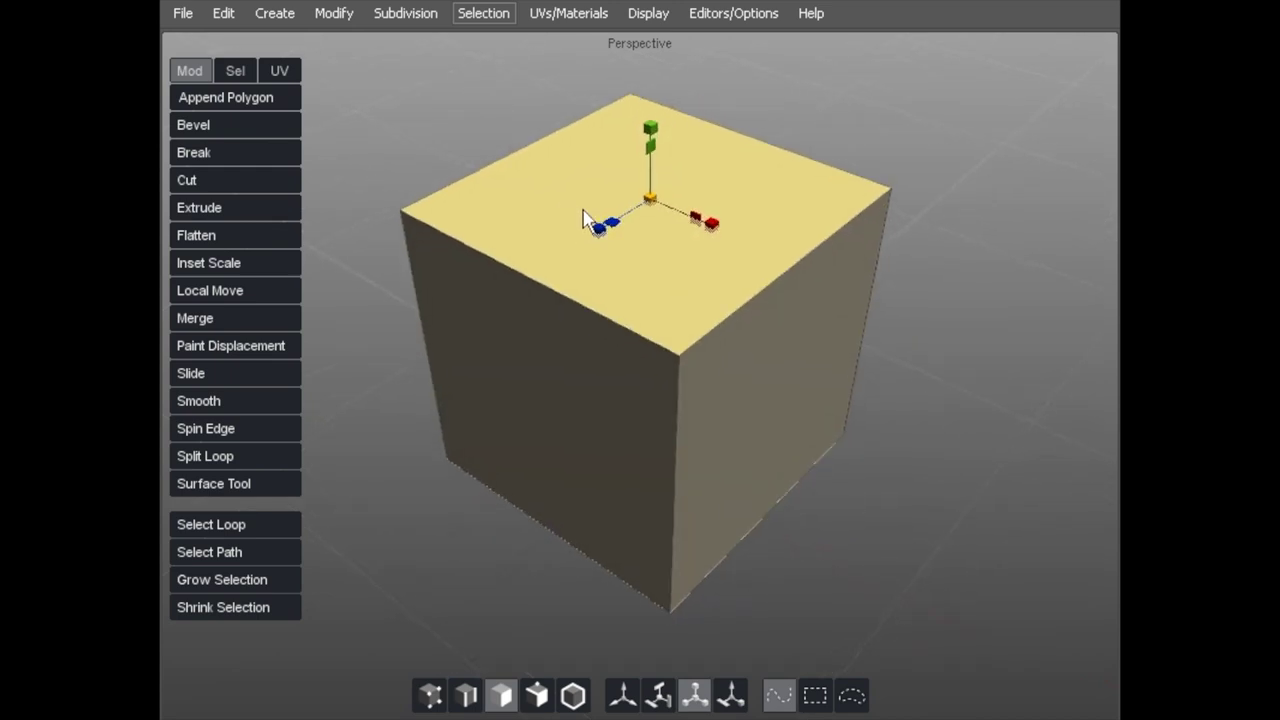
key(a)
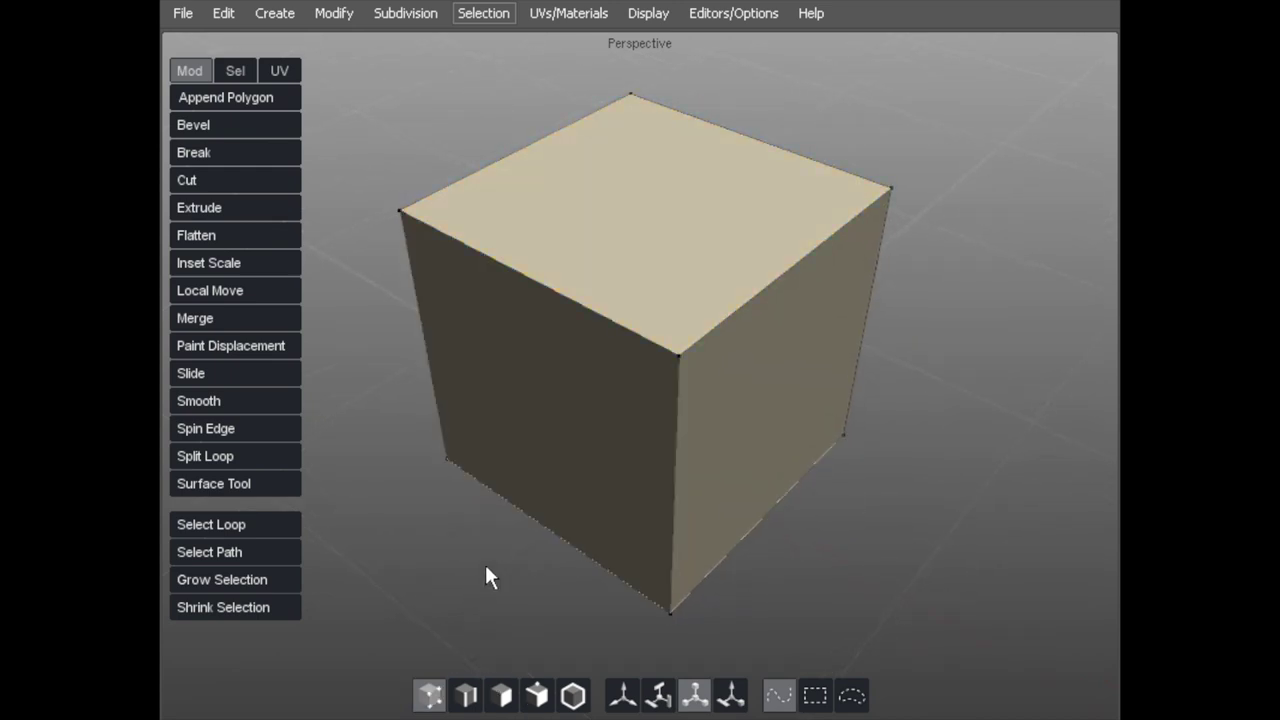
key(3)
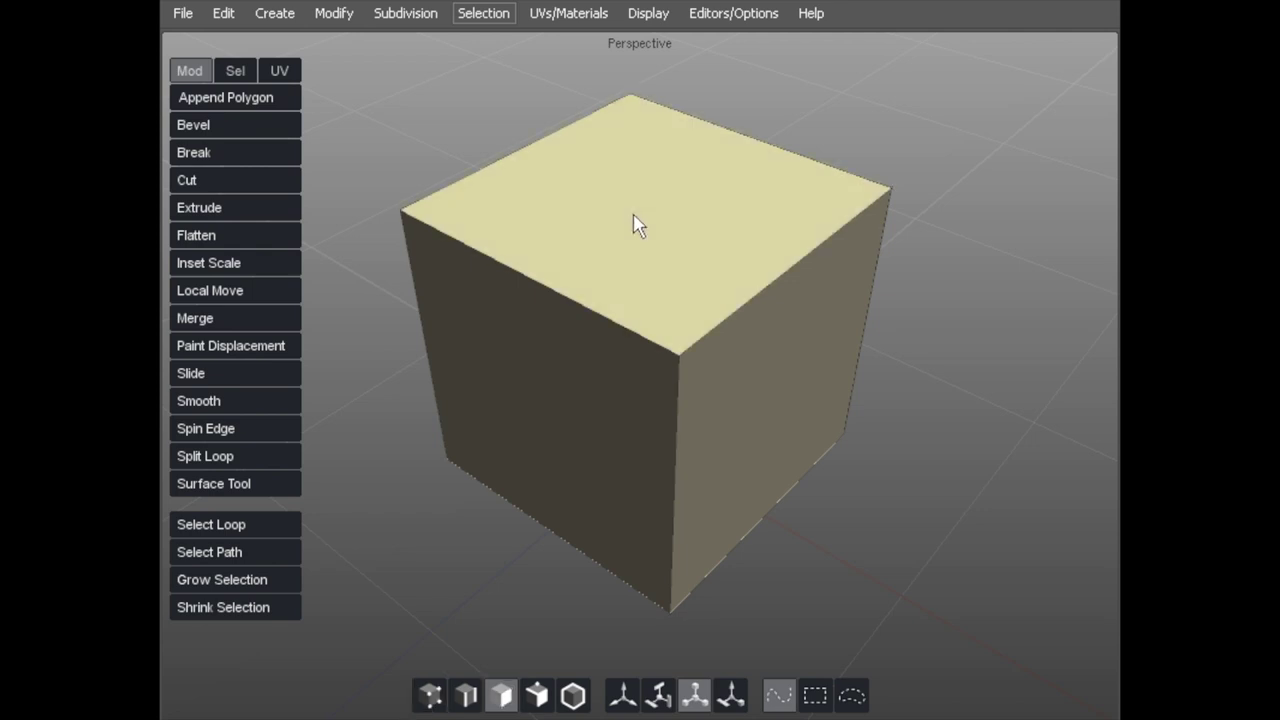
key(w)
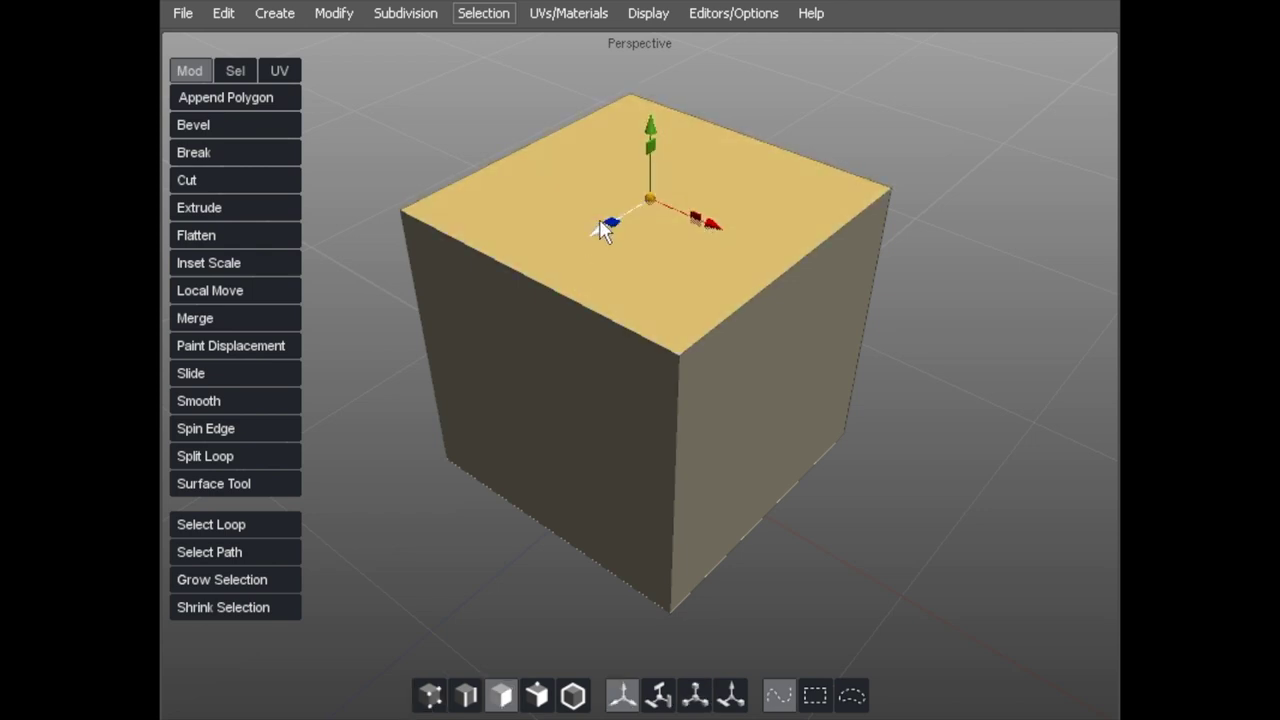
Slide the top face back and forth along Z, X and Y, leaving the shape nearly unchanged
mouse_move(597, 231)
mouse_down()
mouse_move(693, 178)
mouse_move(593, 243)
mouse_up()
mouse_move(699, 233)
mouse_down()
mouse_move(591, 191)
mouse_move(732, 242)
mouse_move(687, 230)
mouse_up()
drag(621, 133, 604, 160)
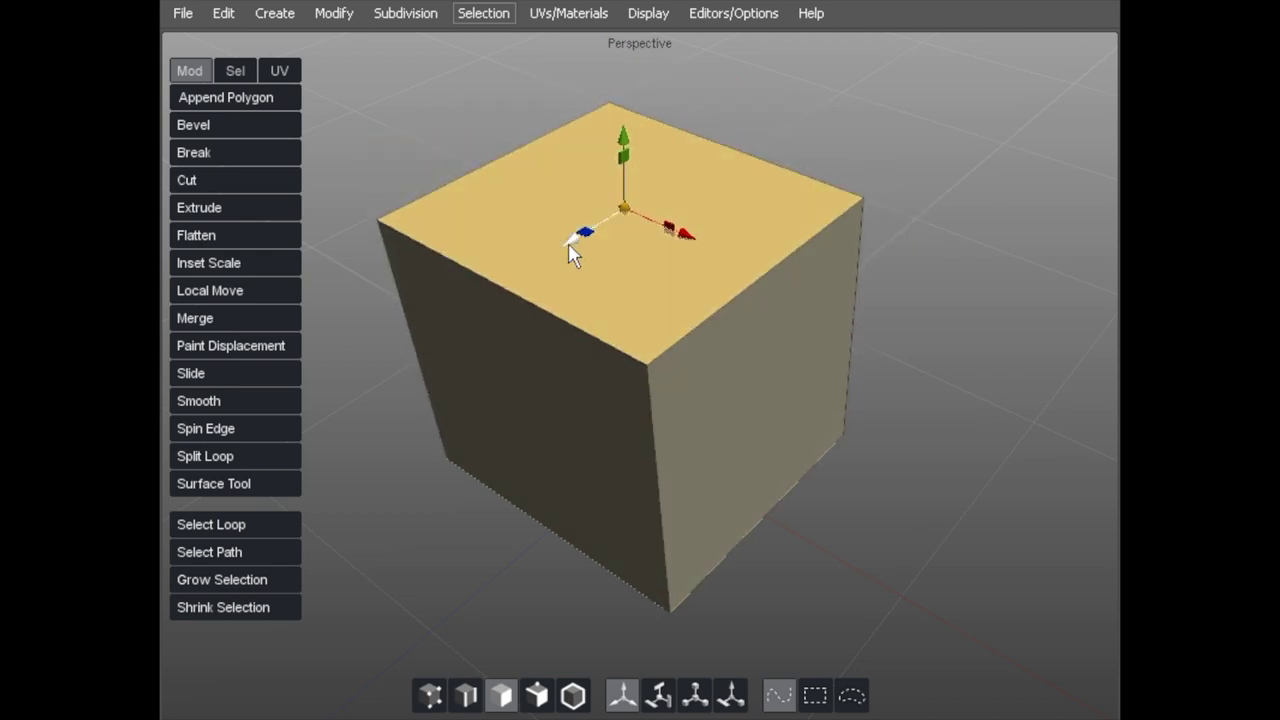
drag(572, 248, 566, 302)
middle_drag(566, 302, 723, 212)
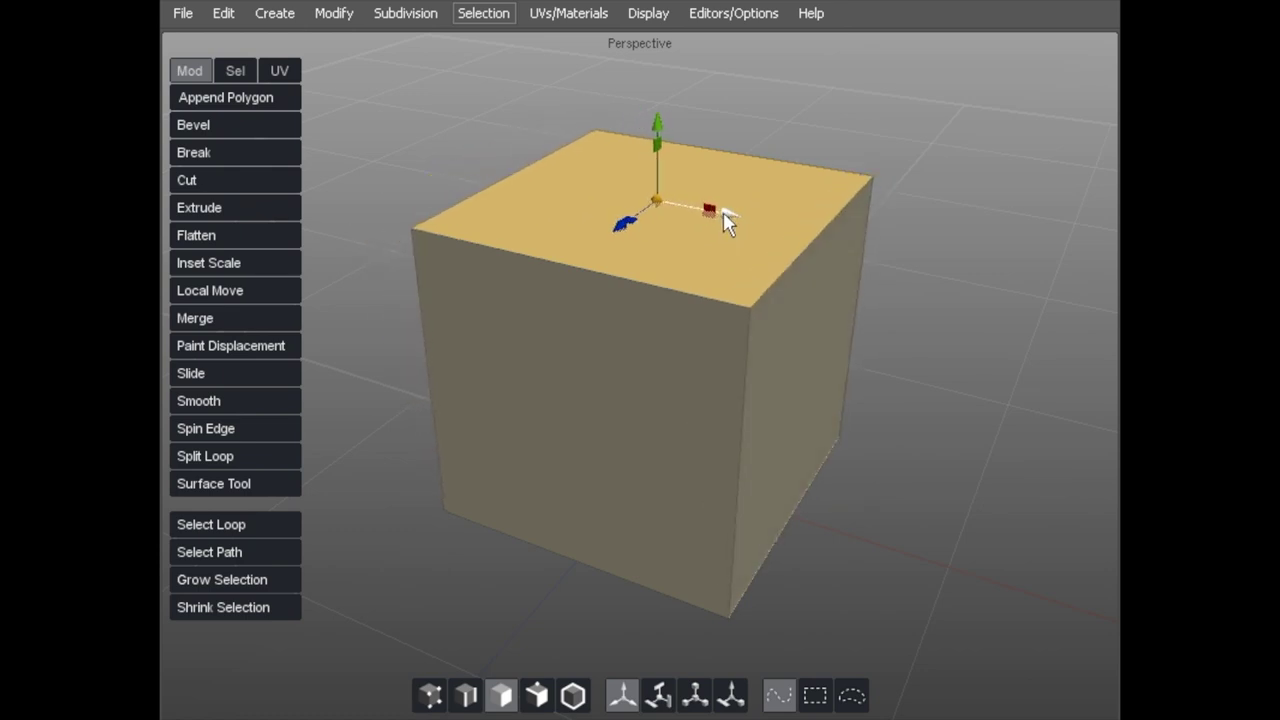
key(r)
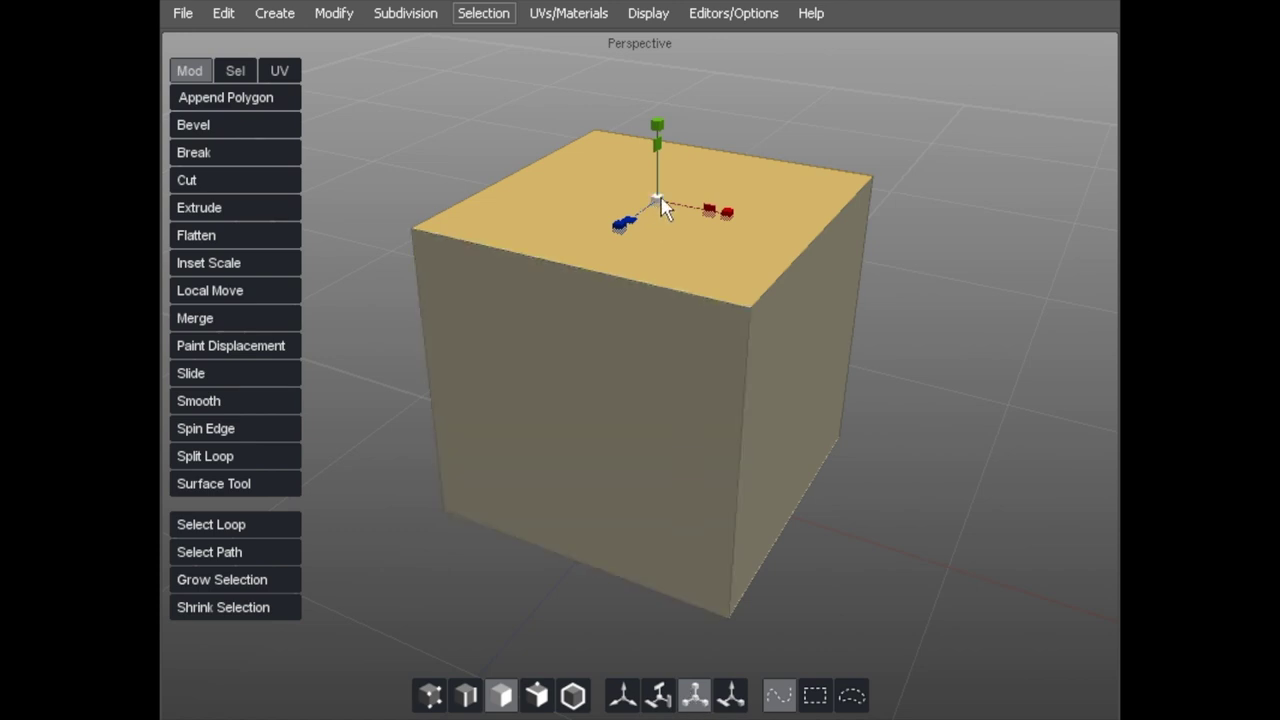
Scale the top face down uniformly, then narrow it along two axes so the cube tapers
drag(662, 200, 612, 229)
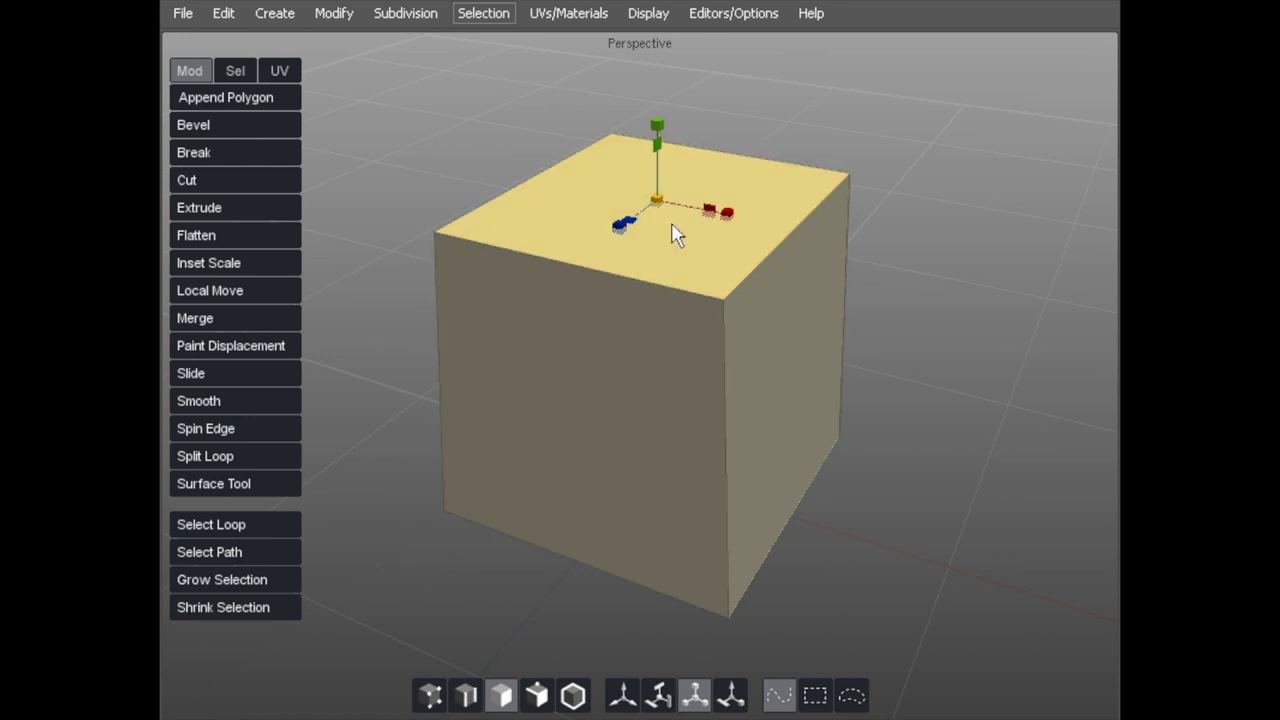
mouse_move(722, 220)
mouse_down()
mouse_move(771, 217)
mouse_move(712, 222)
mouse_up()
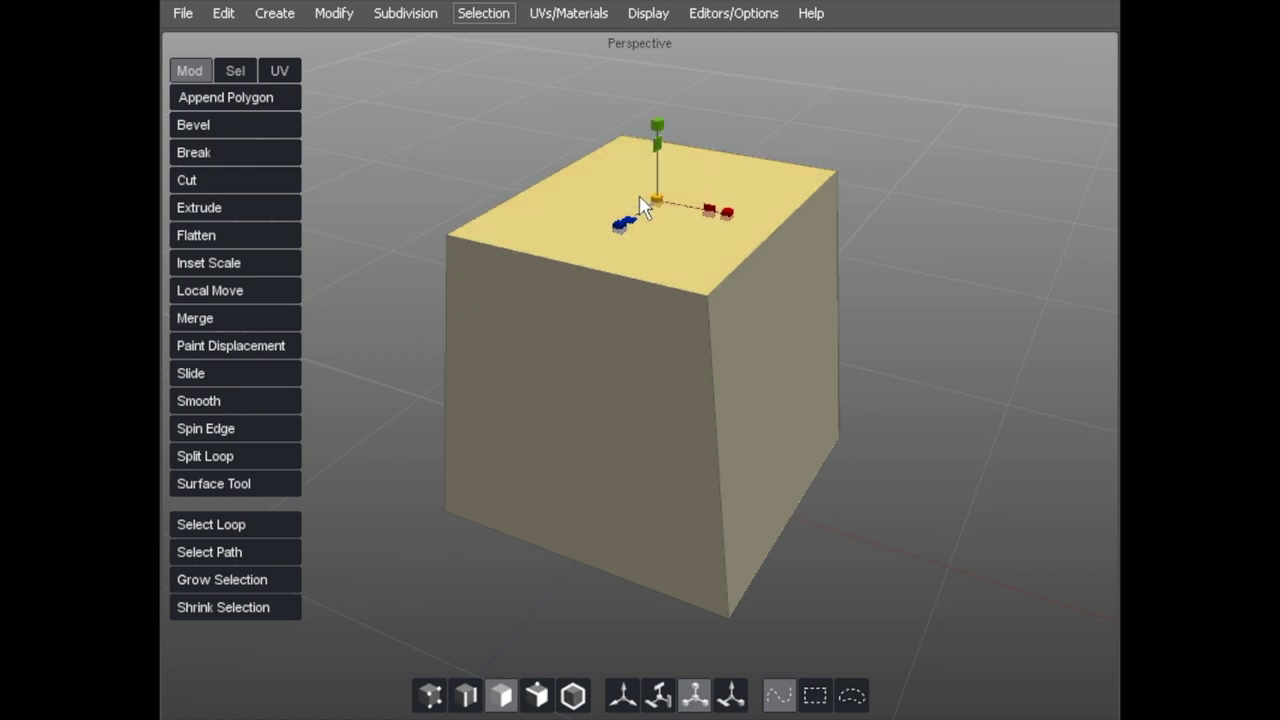
key(e)
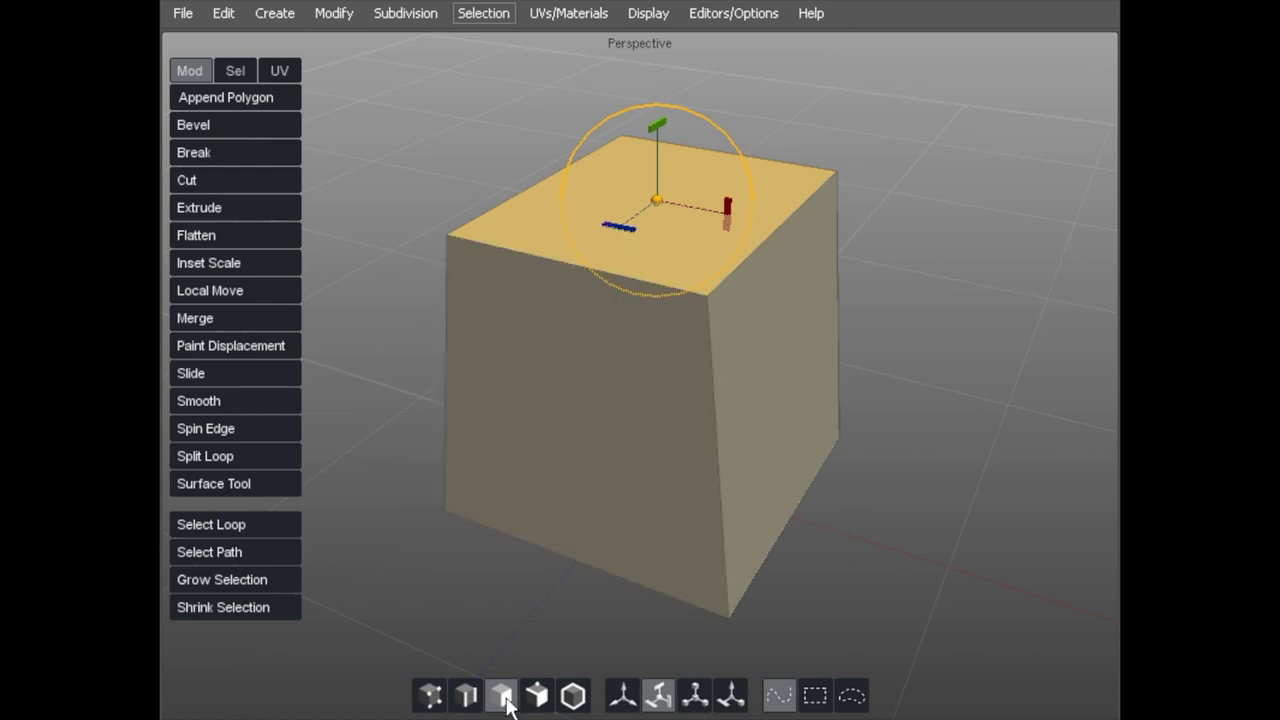
Rotate the top face about the vertical axis and tilt it so its front edge drops
mouse_move(611, 229)
mouse_down()
mouse_move(637, 229)
mouse_move(623, 223)
mouse_up()
mouse_move(725, 200)
mouse_down()
mouse_move(725, 182)
mouse_move(724, 206)
mouse_up()
drag(659, 131, 657, 104)
Move the top face down and off-centre to make the box shorter with slanted sides
key(w)
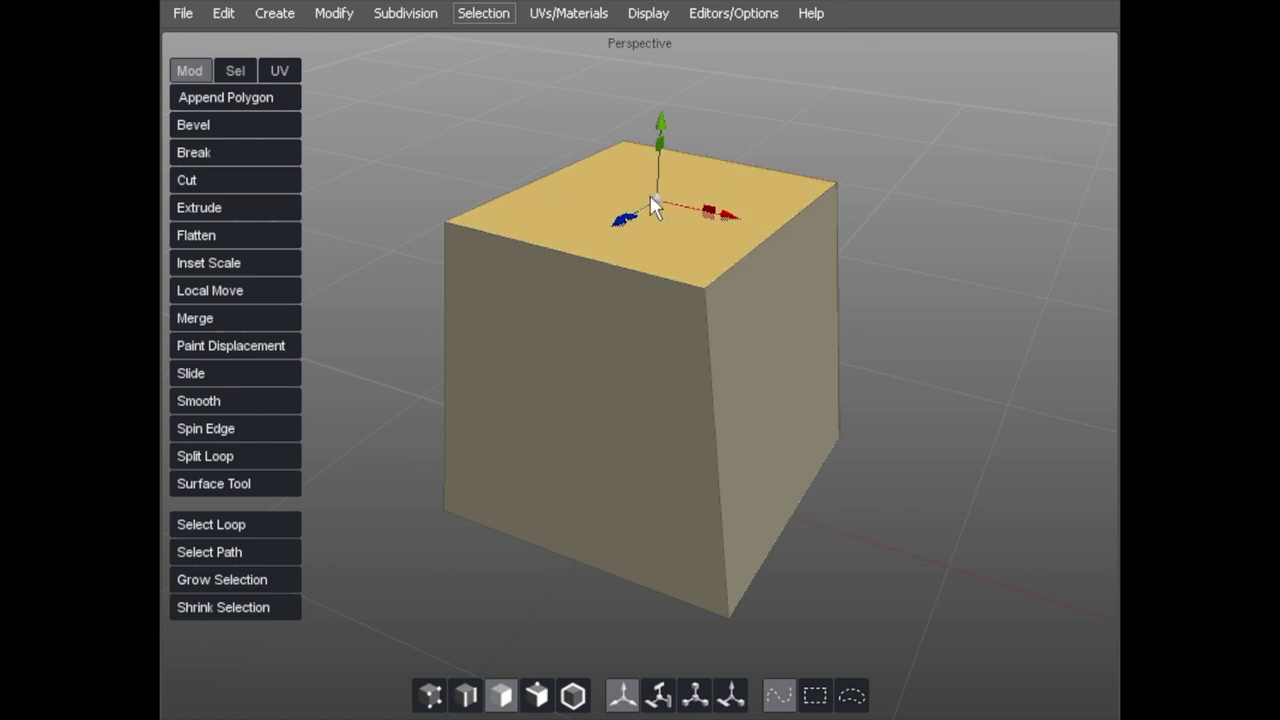
drag(651, 197, 657, 237)
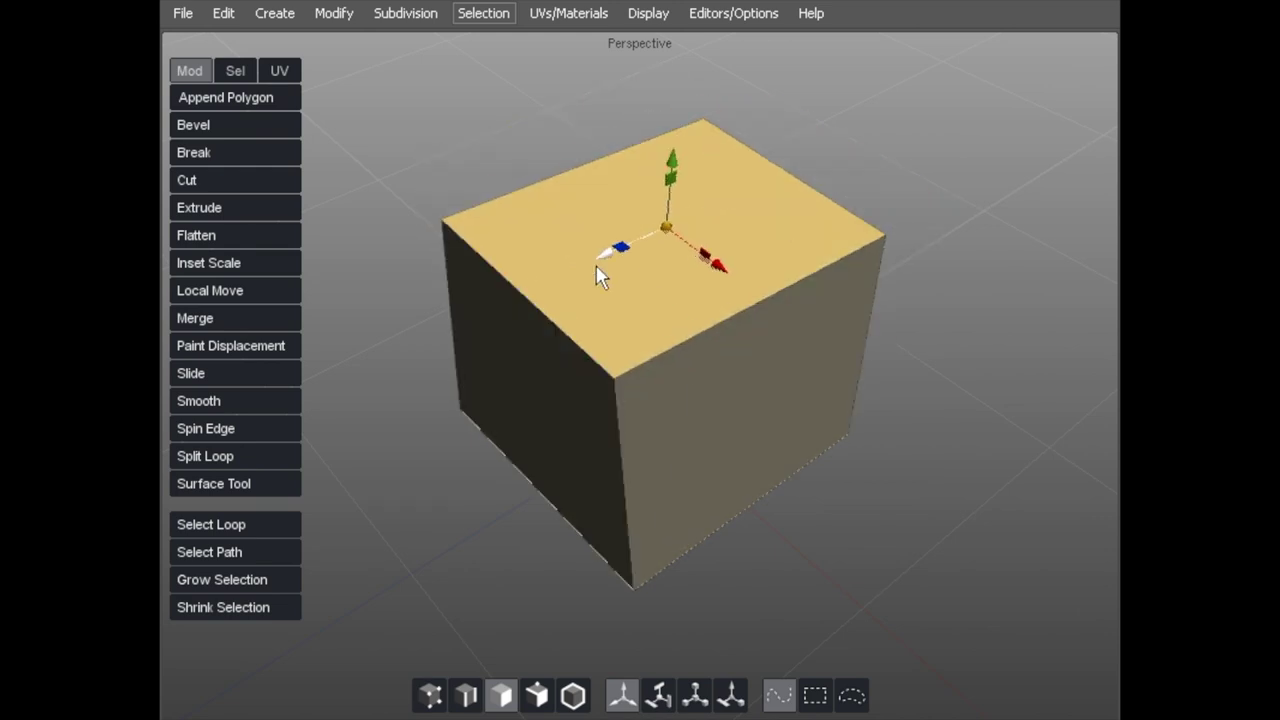
drag(598, 278, 723, 213)
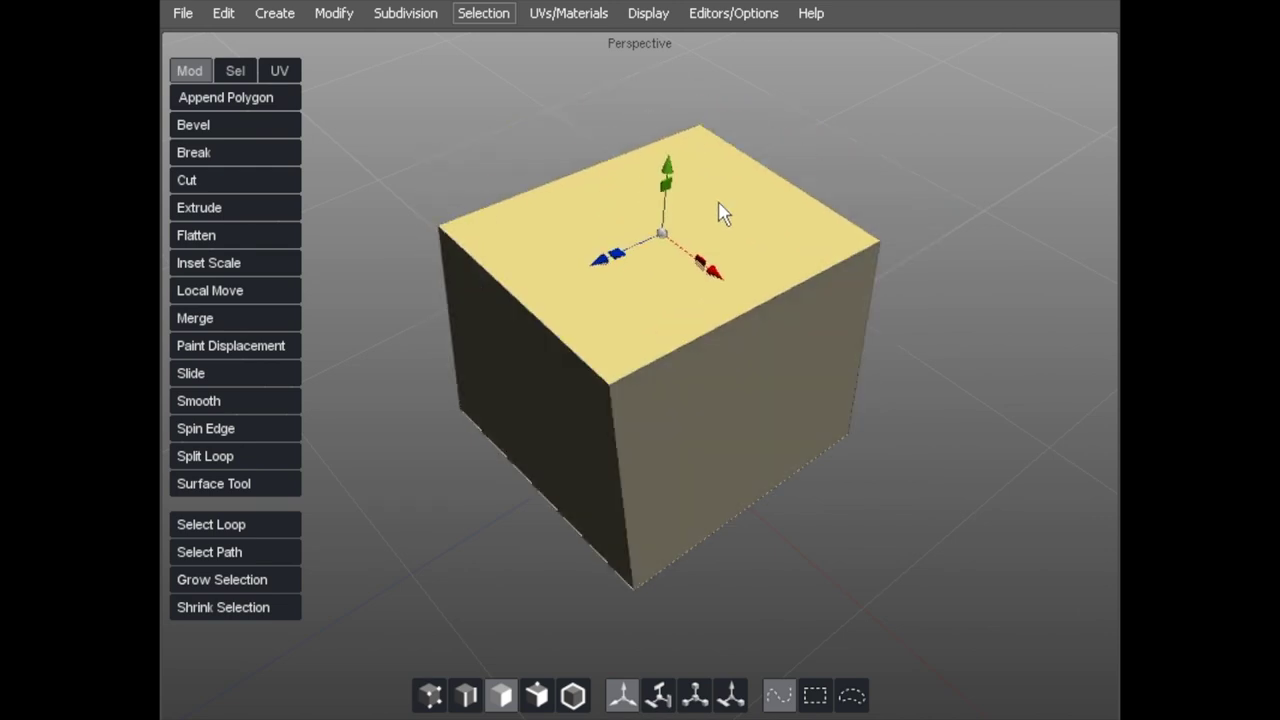
alt+drag(646, 240, 660, 195)
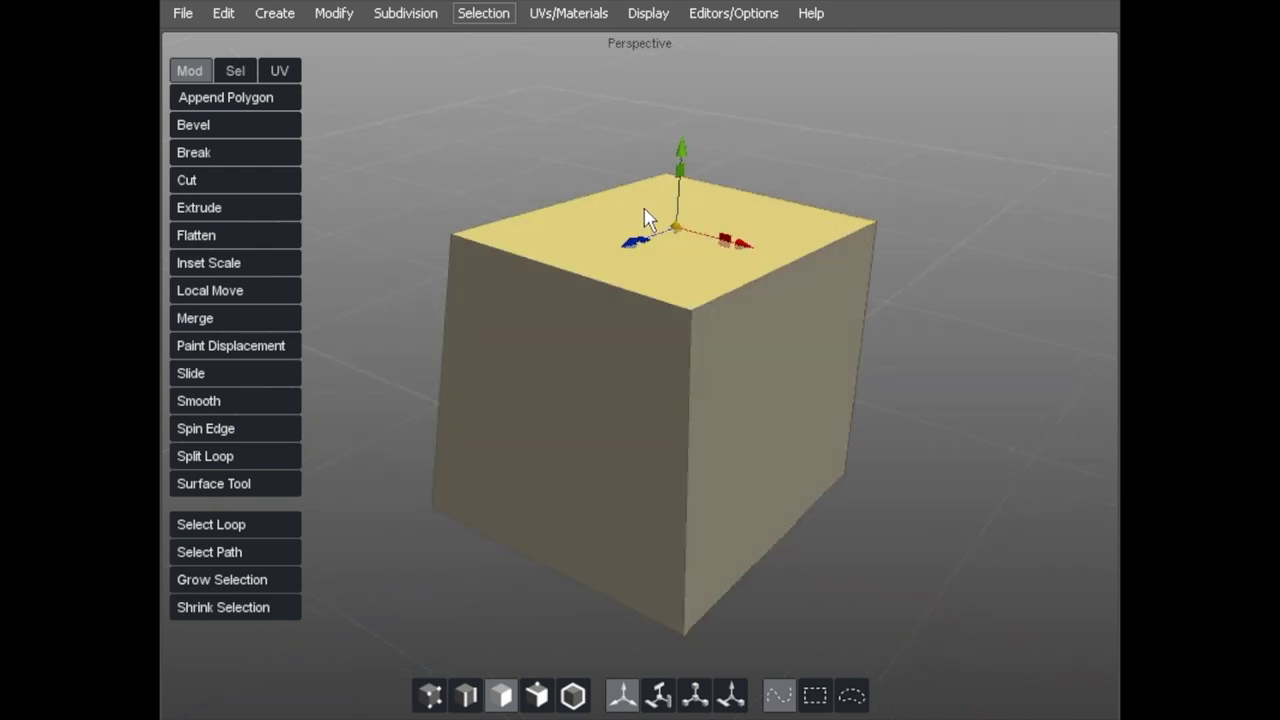
drag(646, 220, 484, 238)
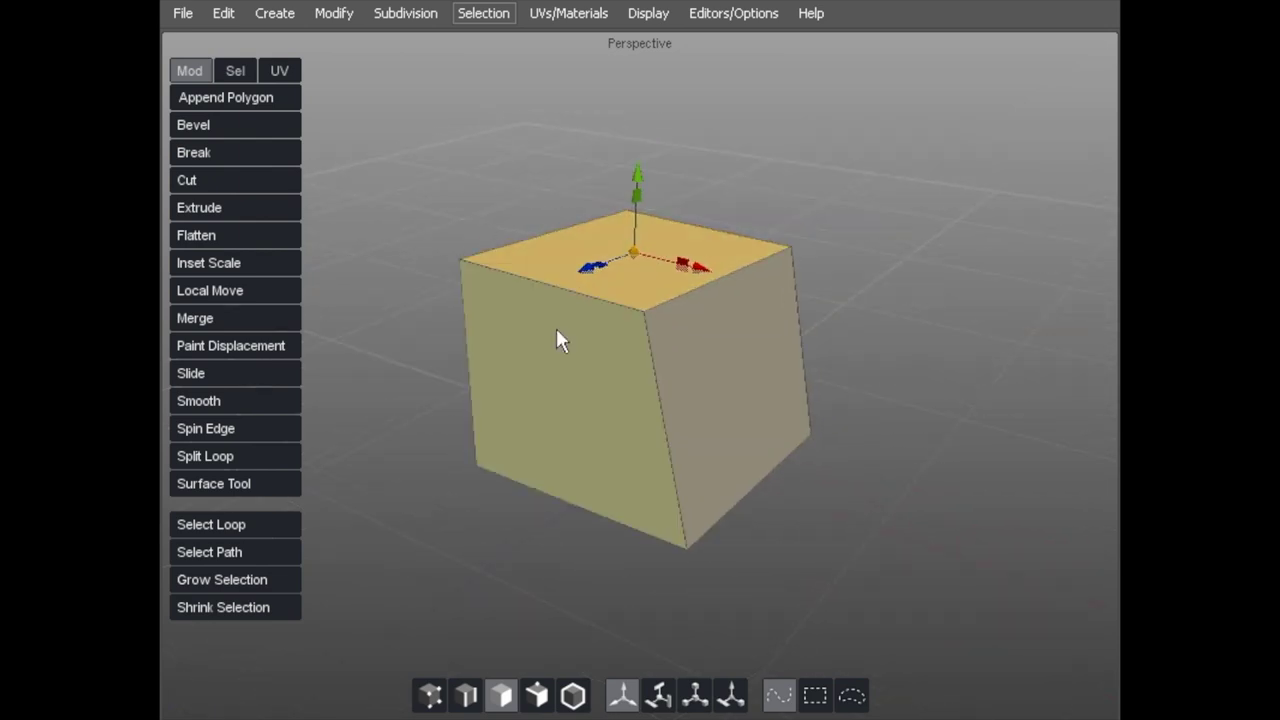
In object mode, move the whole cube to the right and higher in the scene
right_drag(640, 428, 741, 383)
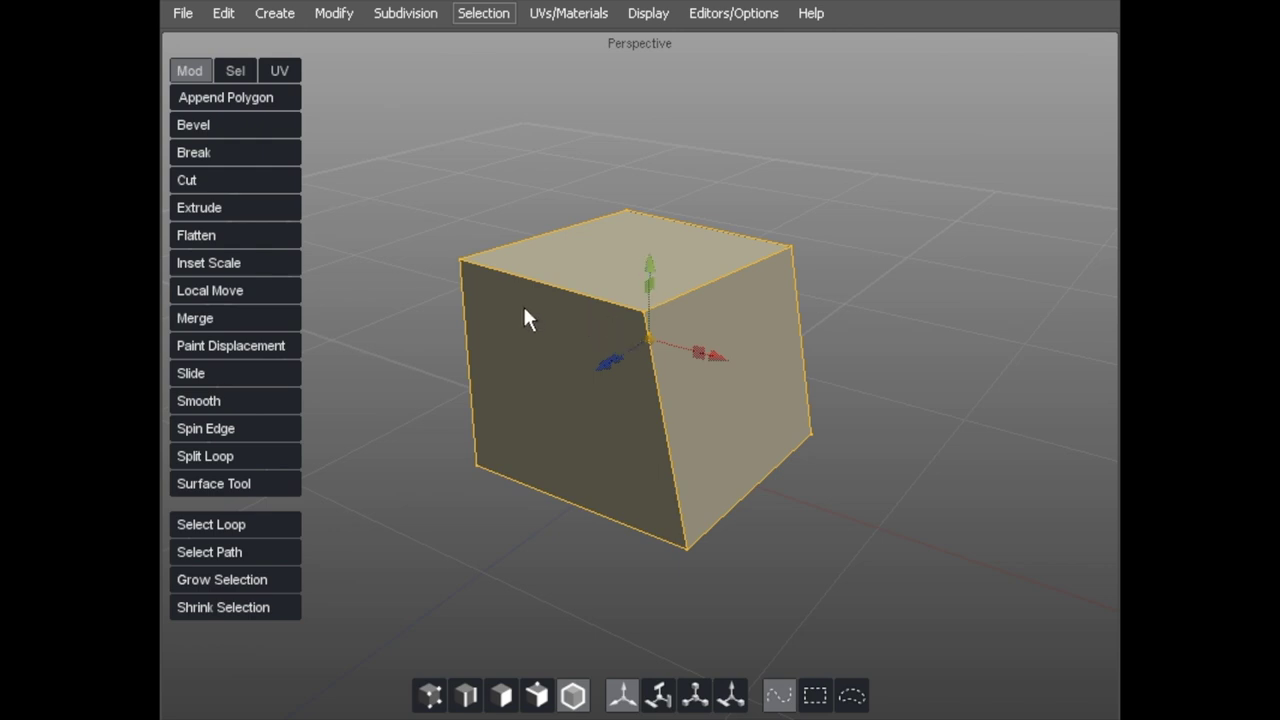
alt+drag(525, 309, 689, 221)
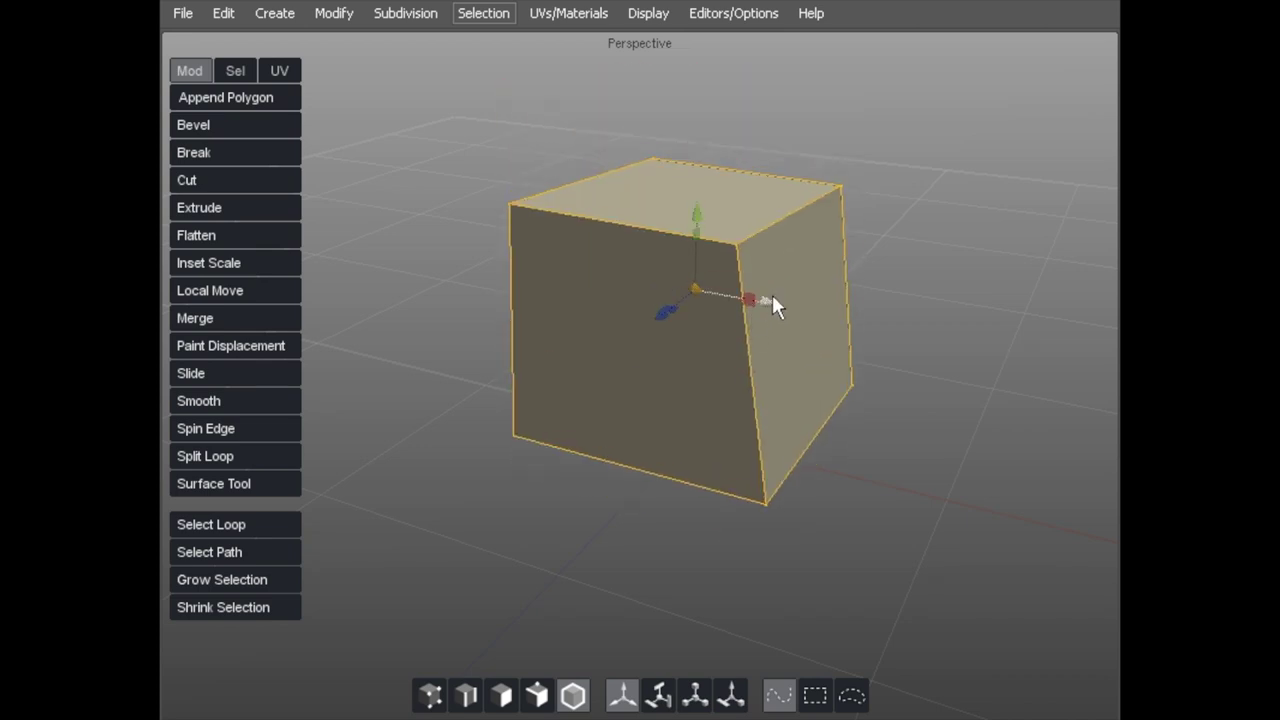
drag(772, 296, 668, 290)
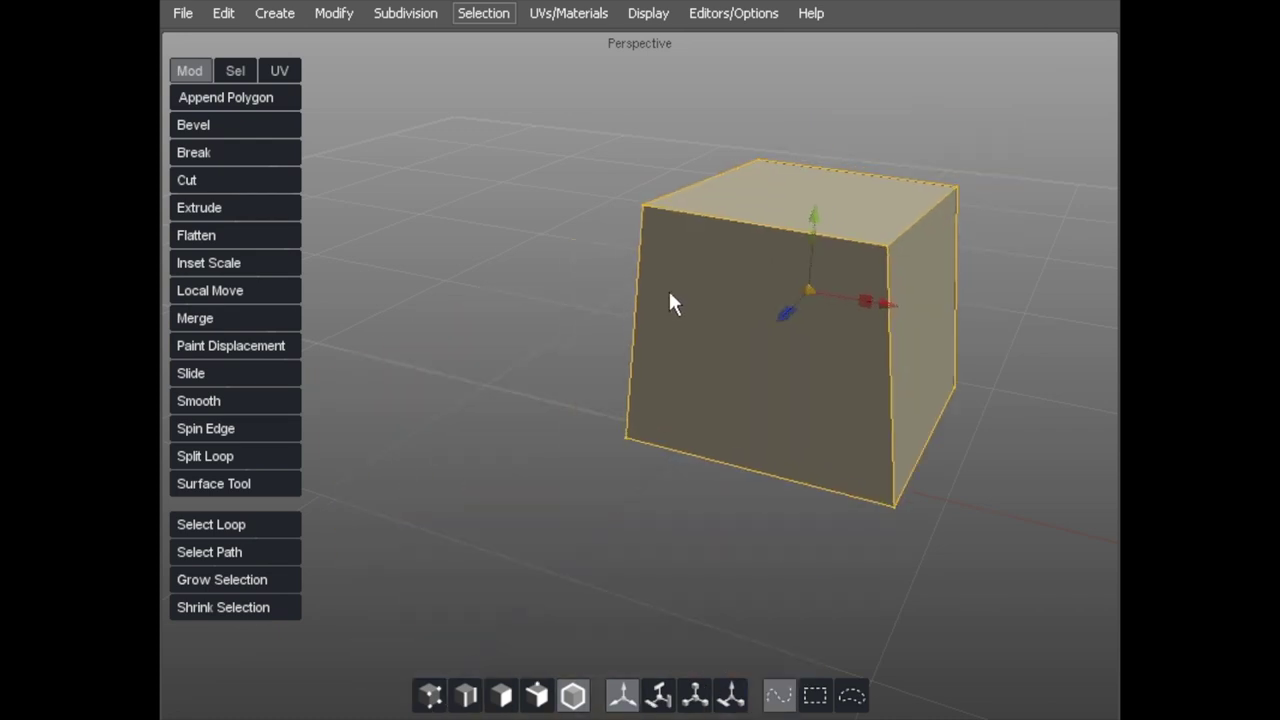
middle_drag(668, 290, 632, 262)
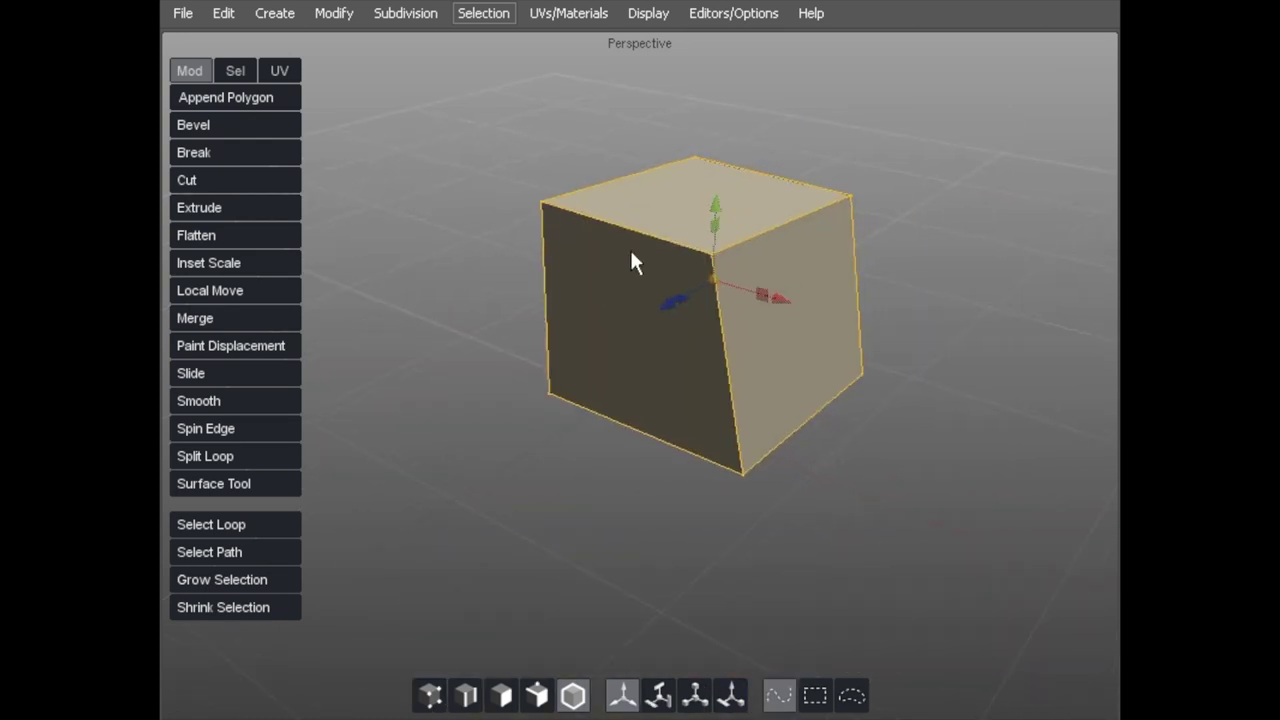
middle_drag(560, 314, 622, 318)
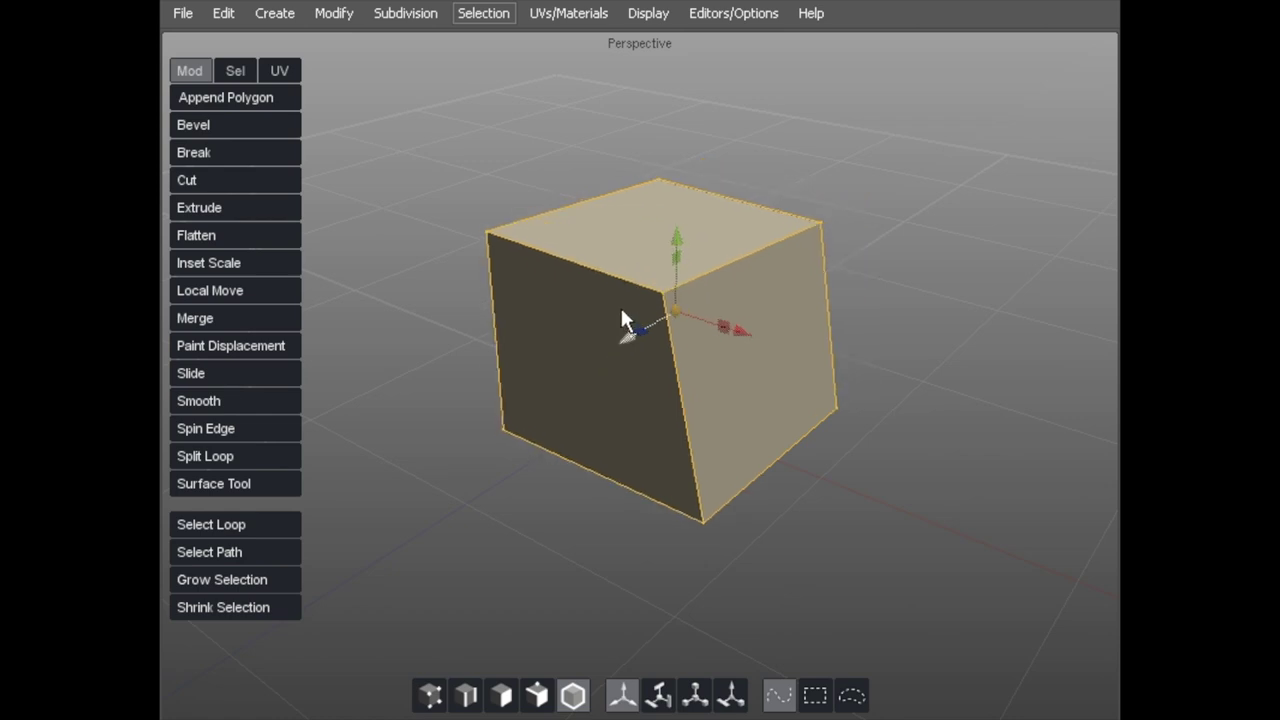
drag(675, 311, 674, 224)
middle_drag(674, 224, 571, 297)
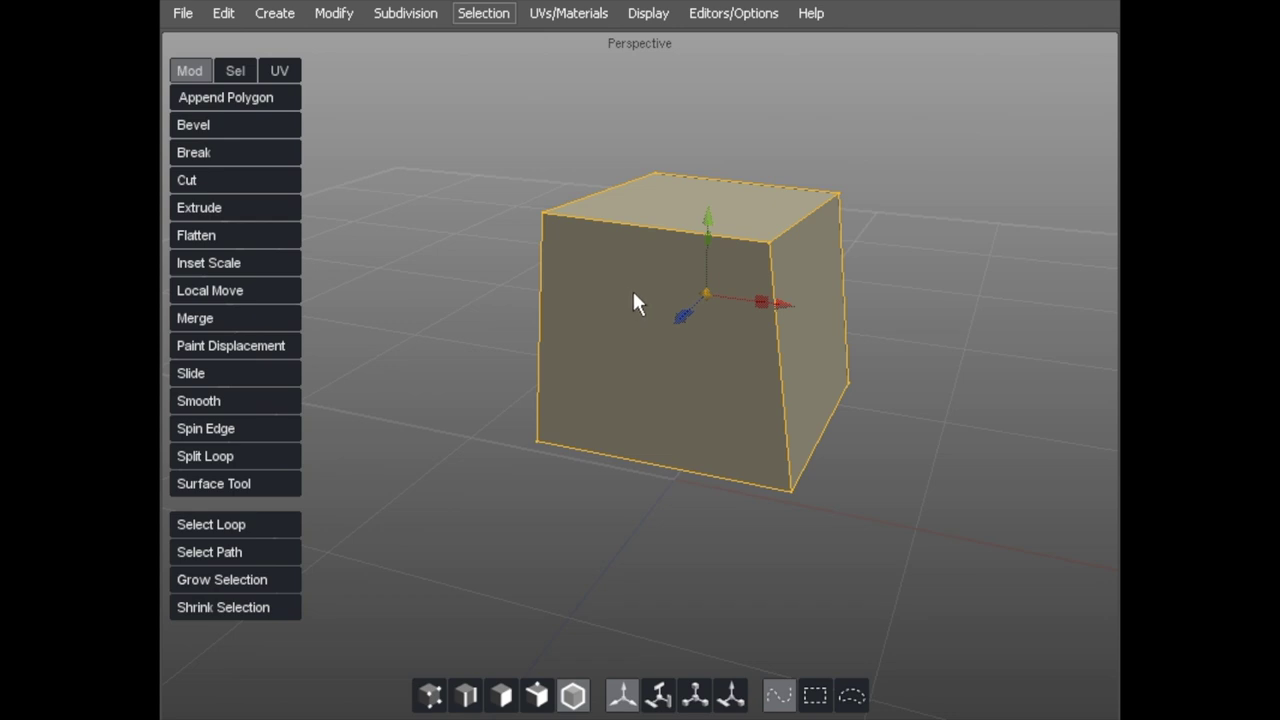
middle_drag(634, 289, 617, 300)
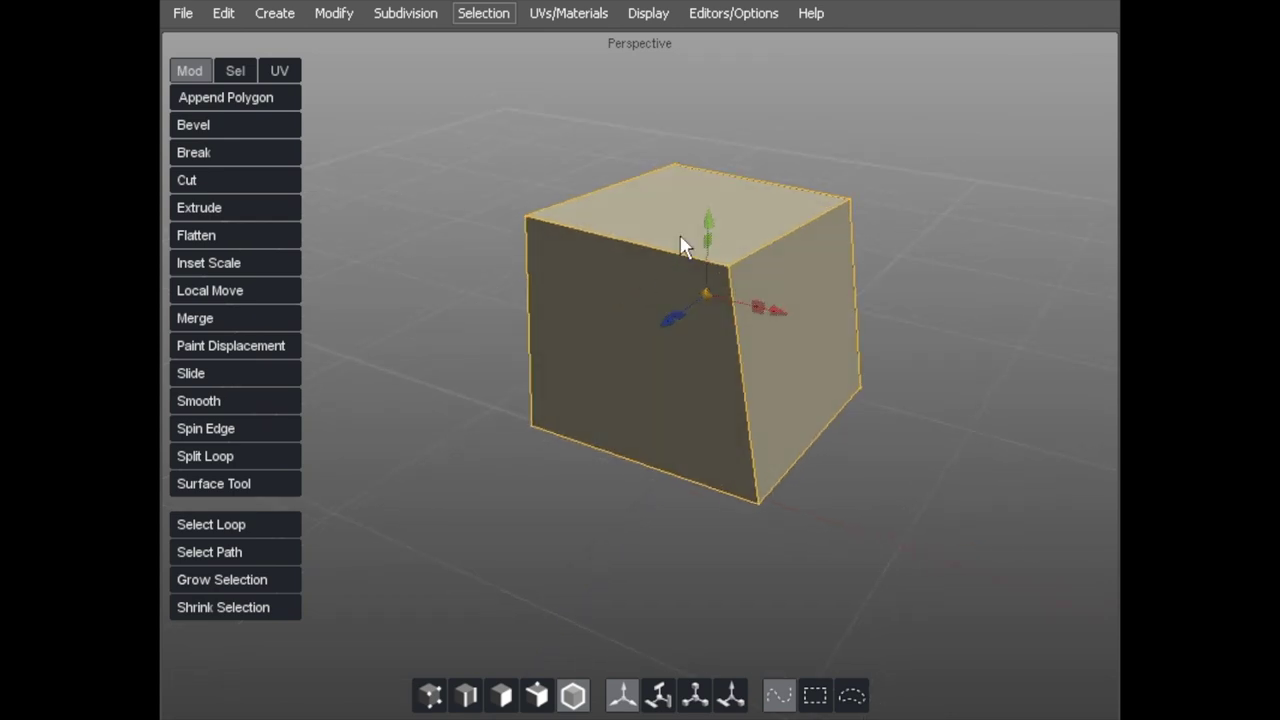
Scale the cube up uniformly, then slightly along X, Z and Y
key(r)
mouse_move(705, 298)
mouse_down()
mouse_move(697, 286)
mouse_move(463, 274)
mouse_move(702, 262)
mouse_move(600, 260)
mouse_move(690, 282)
mouse_up()
drag(768, 307, 795, 338)
mouse_move(660, 318)
mouse_down()
mouse_move(560, 394)
mouse_move(666, 323)
mouse_up()
drag(707, 216, 640, 171)
Rotate the whole cube around its centre and back near upright
key(e)
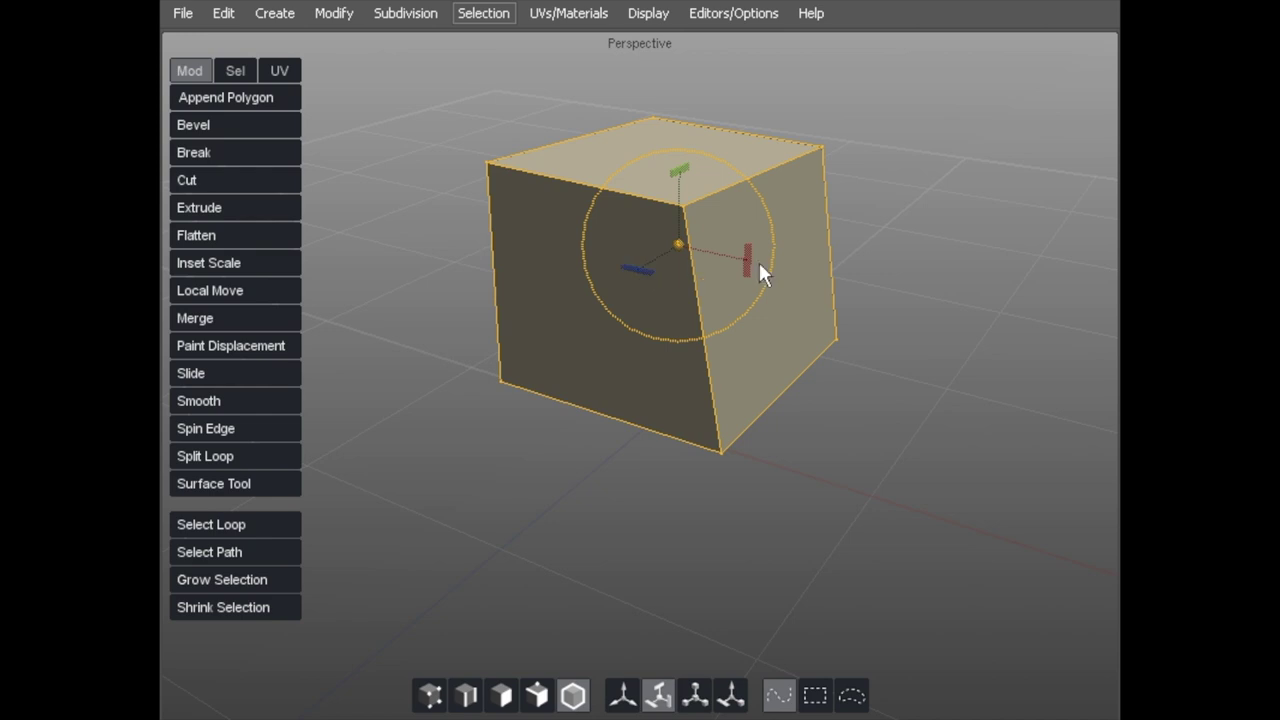
drag(744, 252, 476, 167)
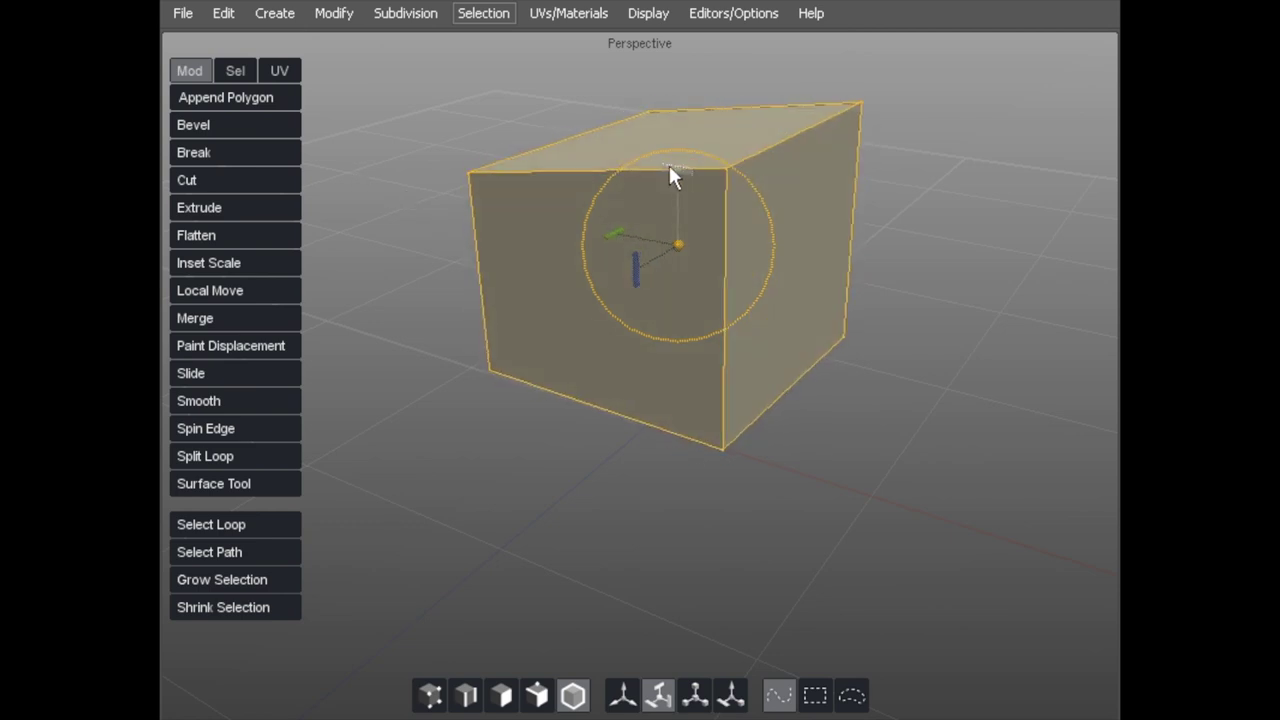
middle_drag(527, 117, 517, 185)
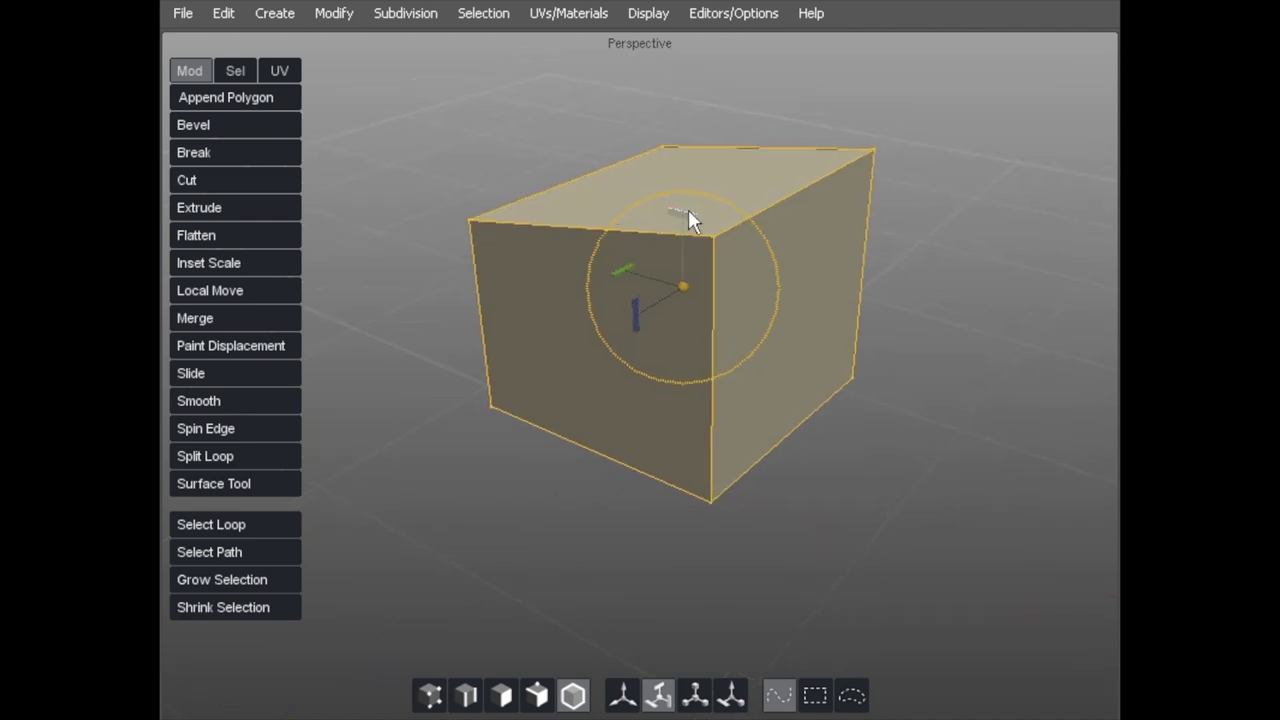
mouse_move(678, 216)
mouse_down()
mouse_move(713, 312)
mouse_move(715, 270)
mouse_move(665, 195)
mouse_up()
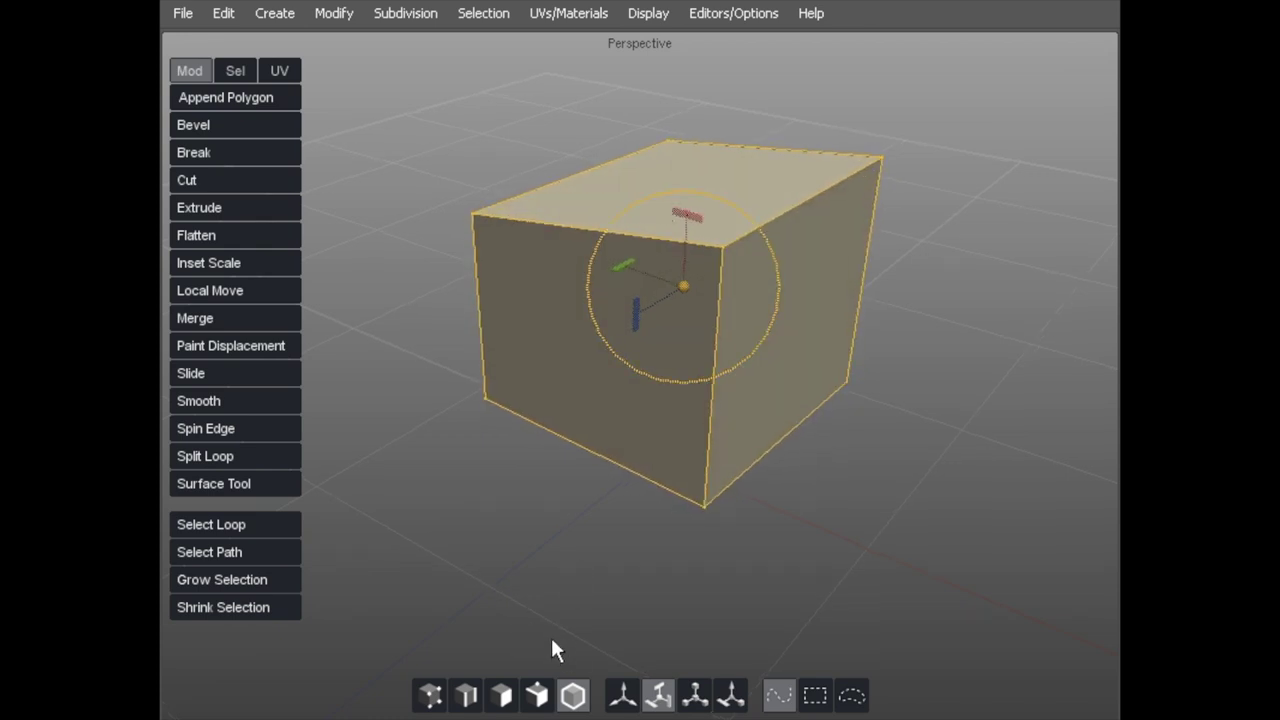
click(733, 697)
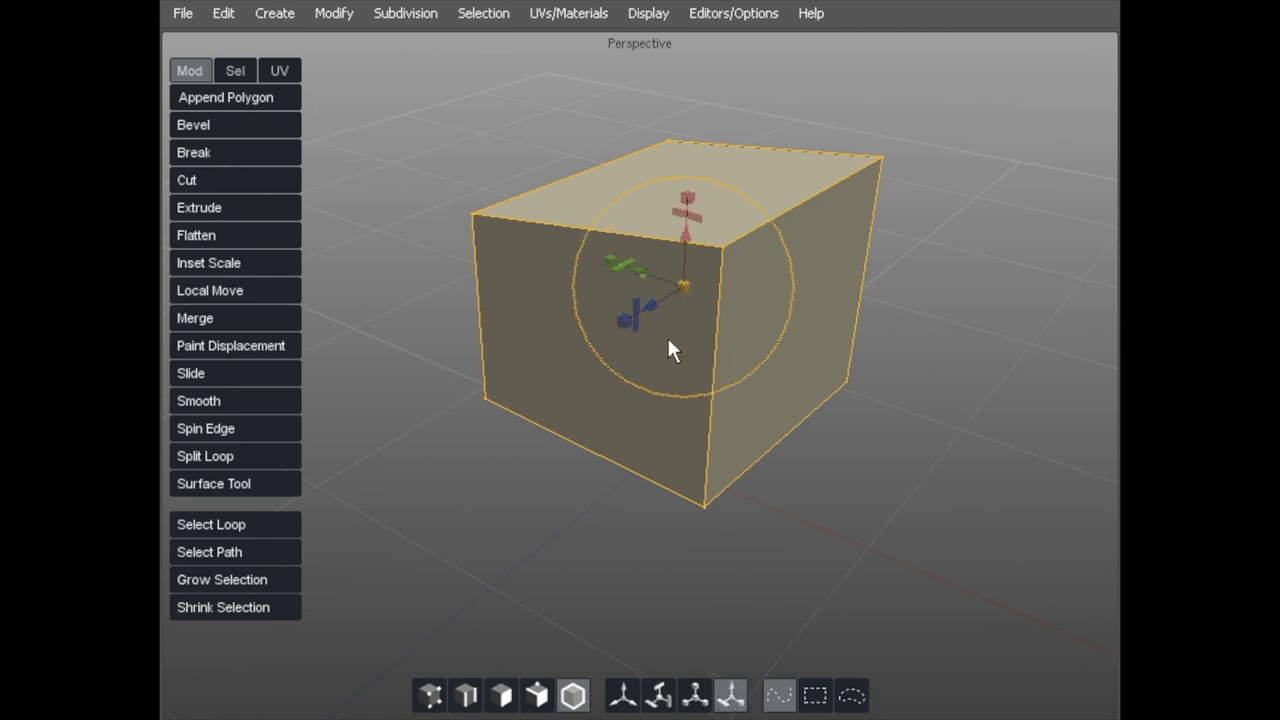
Narrow, widen and vertically stretch the cube with the combined manipulator, then show the Editors/Options menu
drag(651, 396, 634, 357)
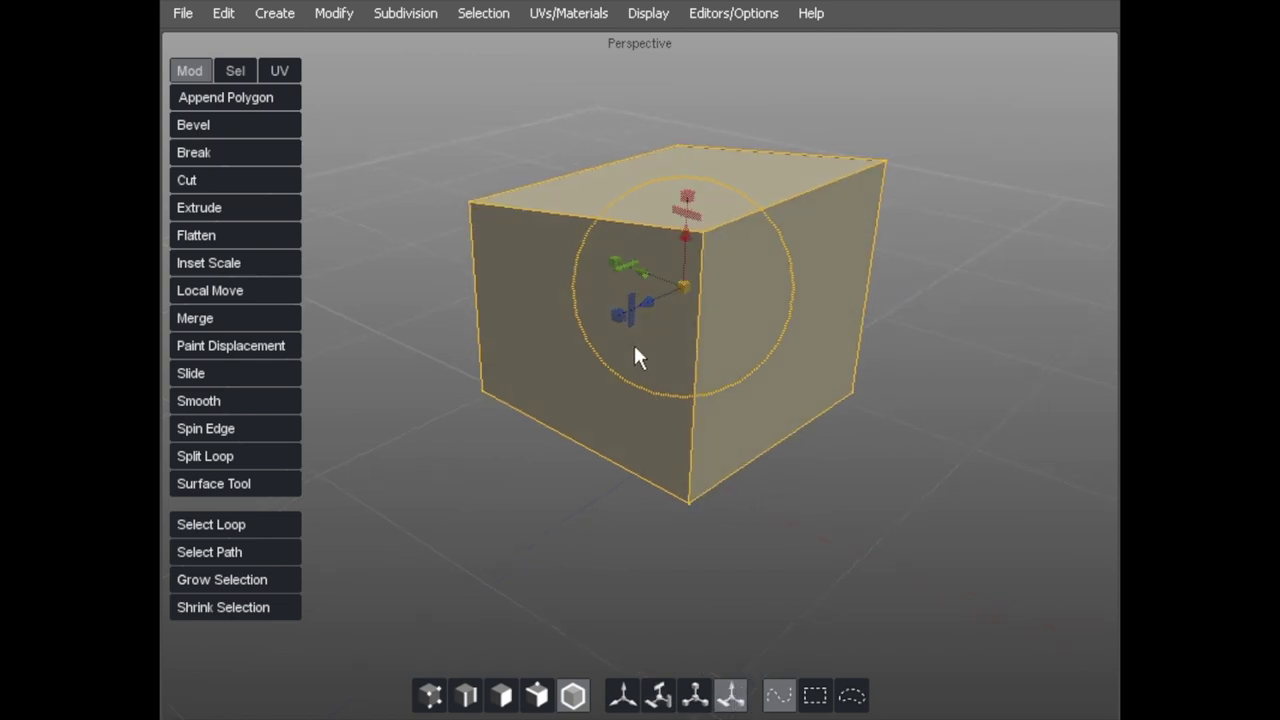
drag(620, 312, 622, 233)
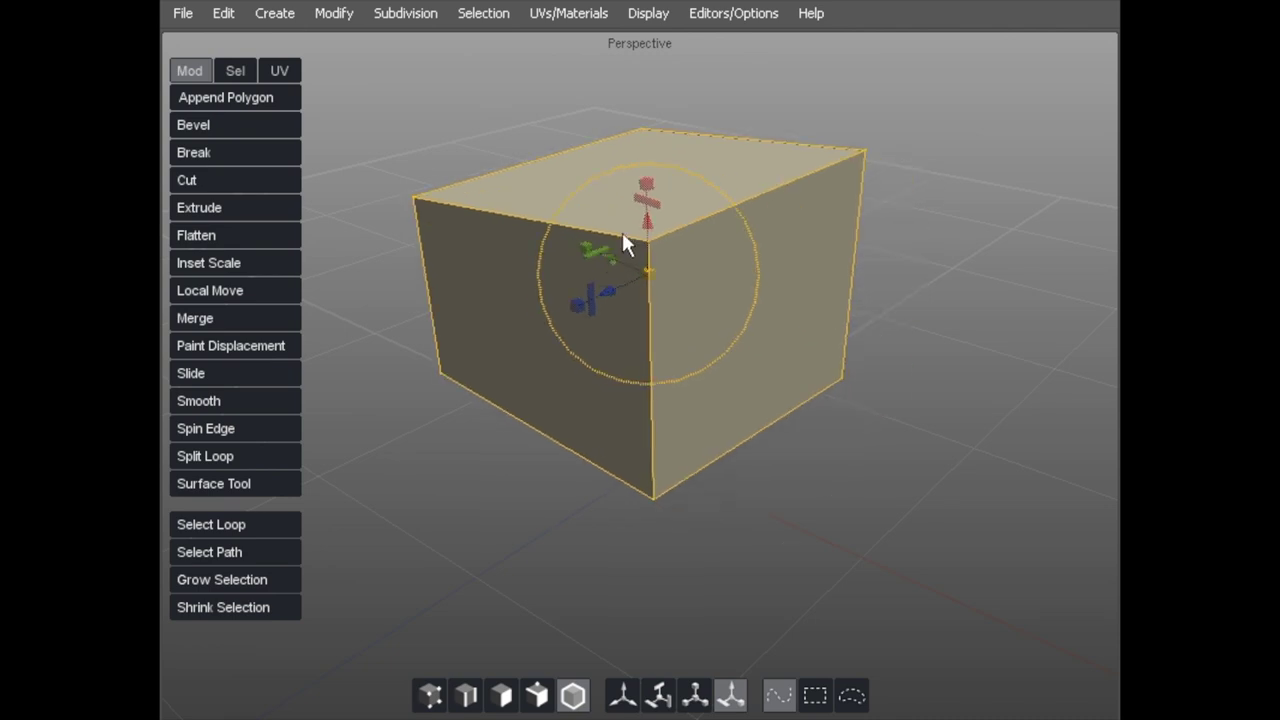
mouse_move(641, 186)
mouse_down()
mouse_move(645, 143)
mouse_move(641, 223)
mouse_move(646, 190)
mouse_up()
middle_drag(547, 228, 494, 196)
scroll(480, 197, up, 3)
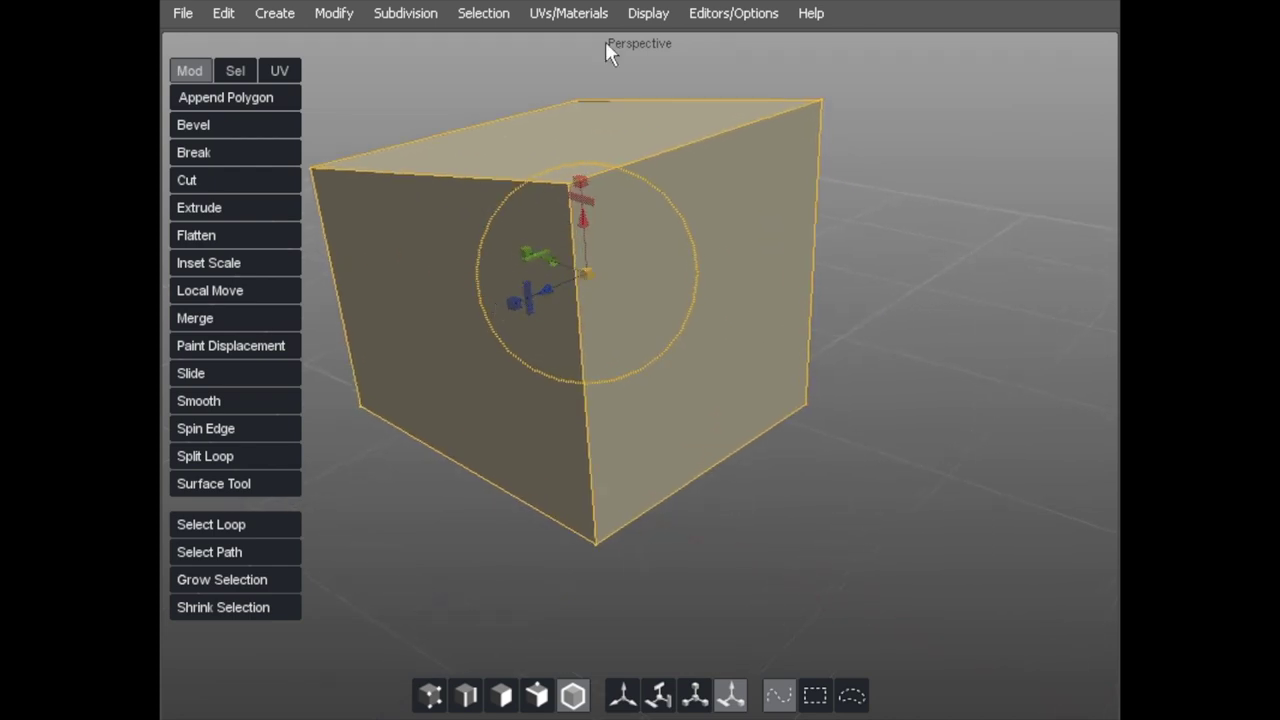
click(640, 13)
mouse_move(712, 13)
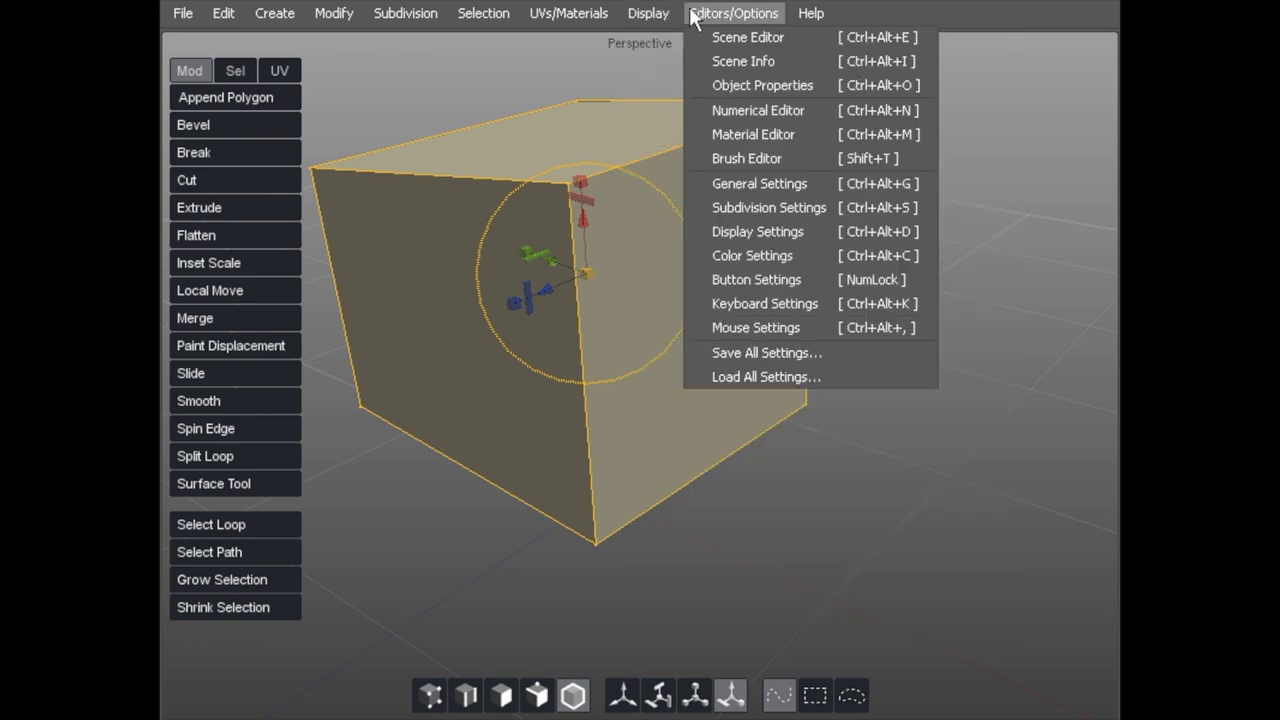
In the Numerical Editor, set the cube's X rotation to -6
click(749, 108)
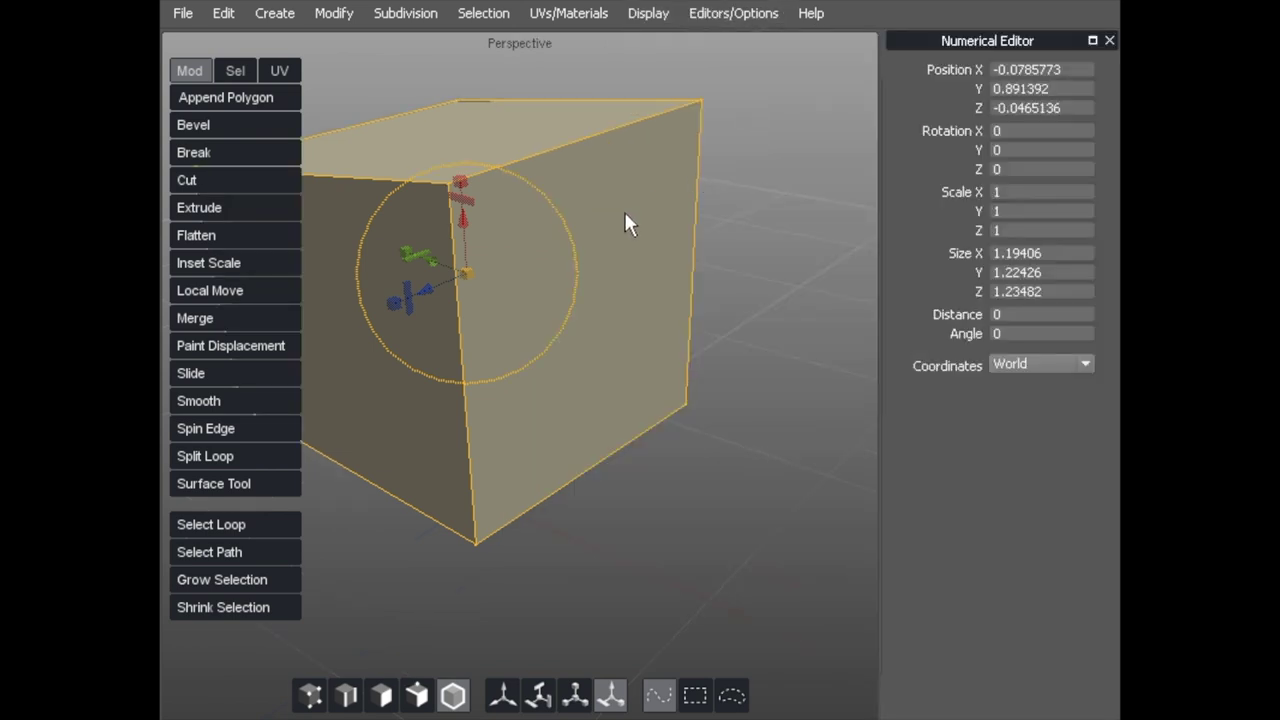
middle_drag(624, 211, 690, 180)
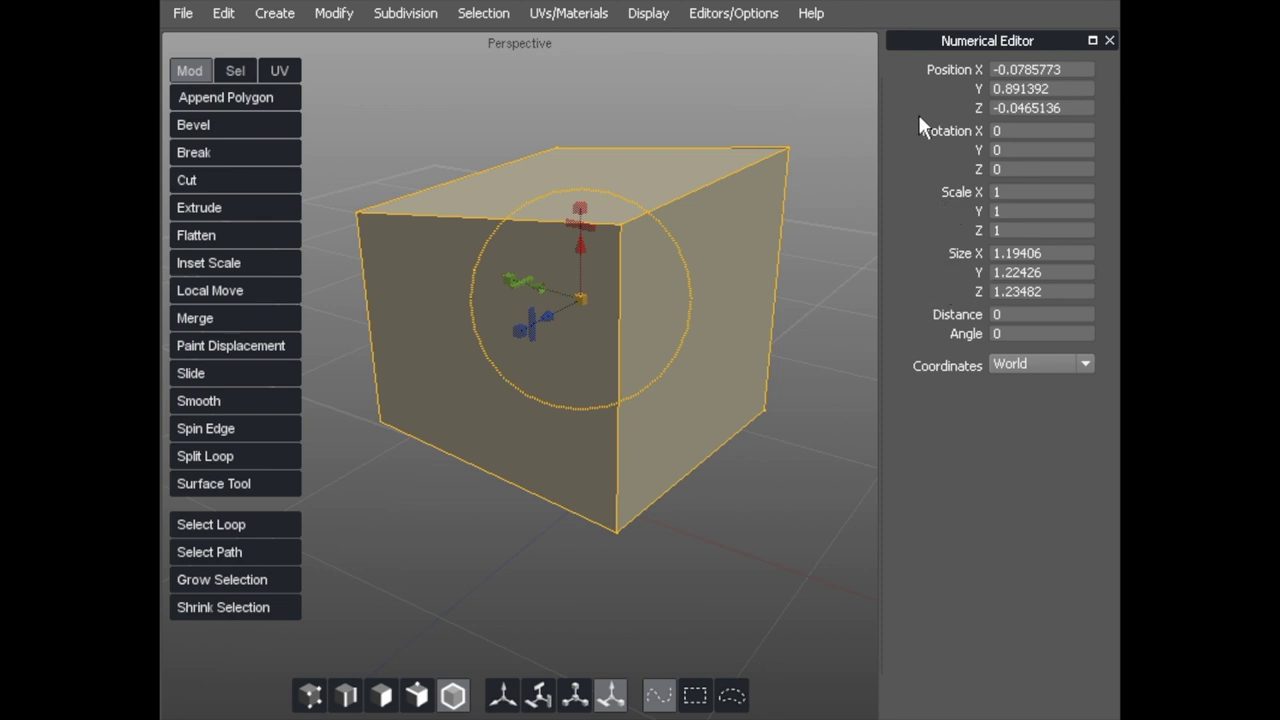
double_click(997, 130)
text(-6)
key(Return)
Scrub the Rotation Y value, then enter 0 to square the cube to the grid
scroll(1040, 130, down, 5)
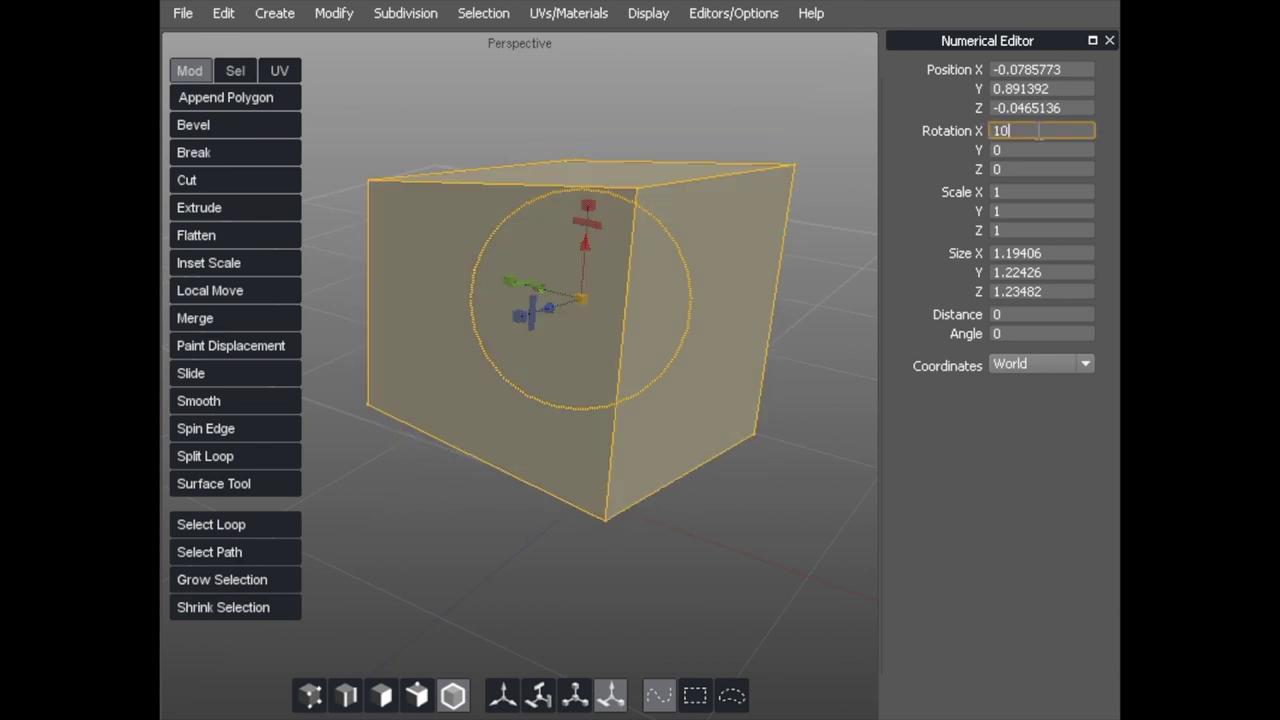
scroll(1040, 130, up, 6)
scroll(1005, 131, down, 4)
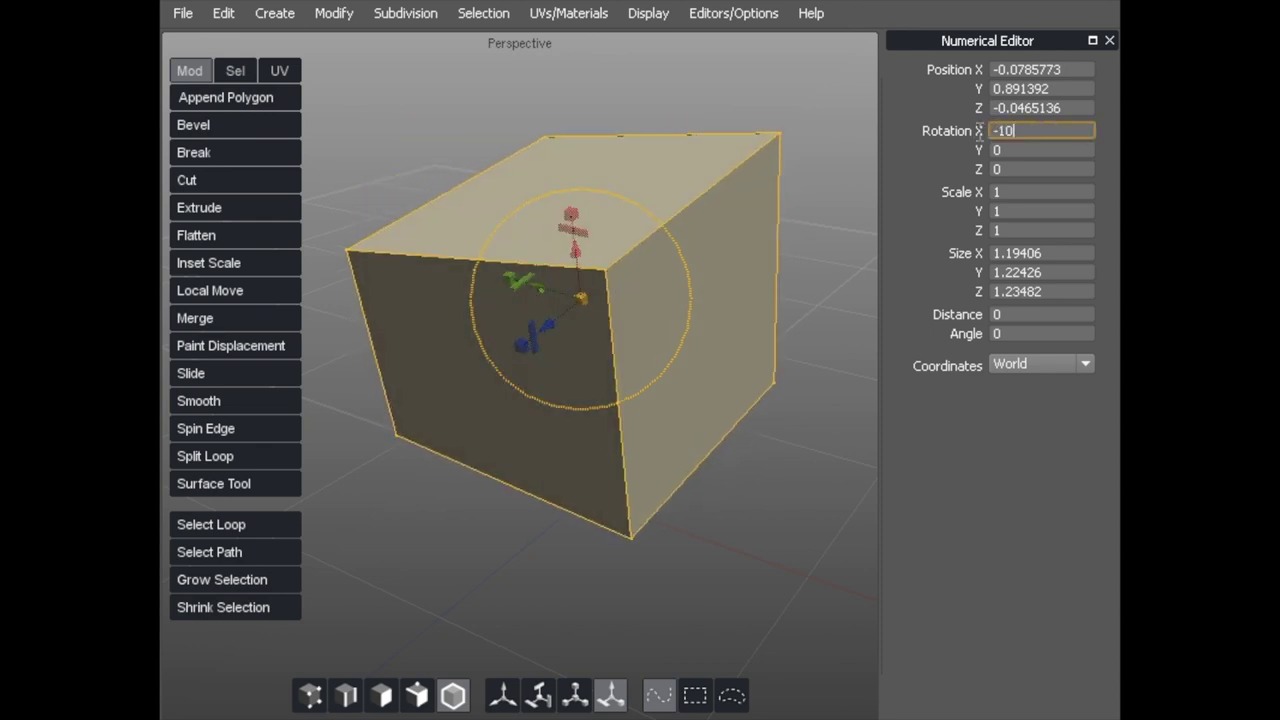
scroll(1010, 132, up, 5)
scroll(1012, 132, down, 5)
scroll(1018, 133, up, 6)
scroll(1015, 132, up, 5)
scroll(1005, 132, down, 5)
click(1007, 149)
scroll(1007, 149, down, 5)
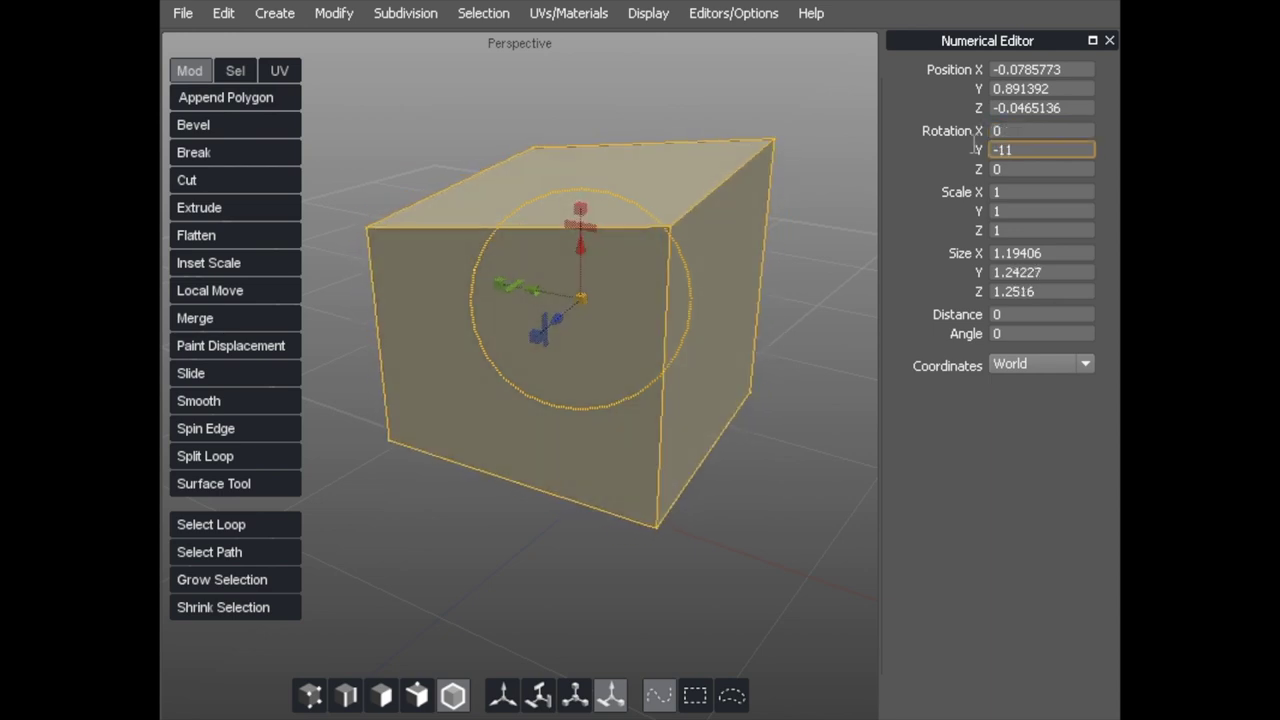
scroll(1006, 146, up, 14)
scroll(1005, 142, down, 9)
scroll(1004, 141, down, 5)
scroll(1004, 141, up, 5)
scroll(1004, 142, down, 5)
scroll(1004, 149, down, 3)
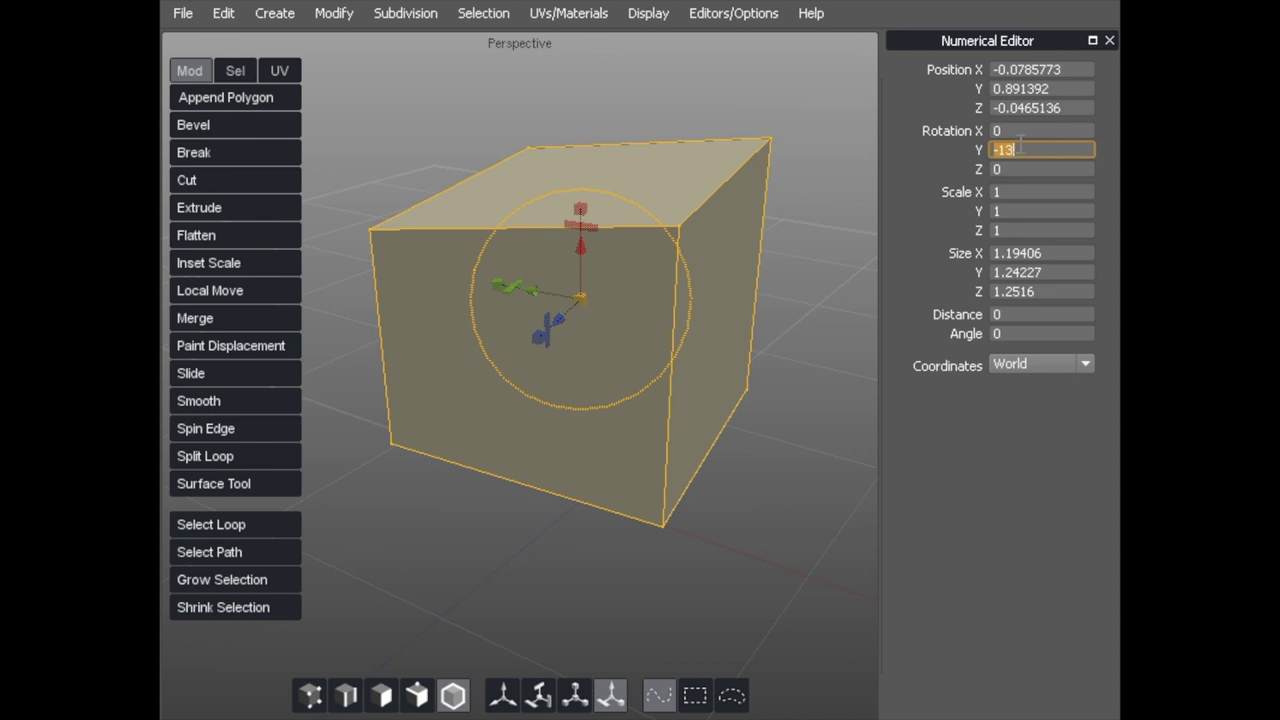
text(0)
key(Return)
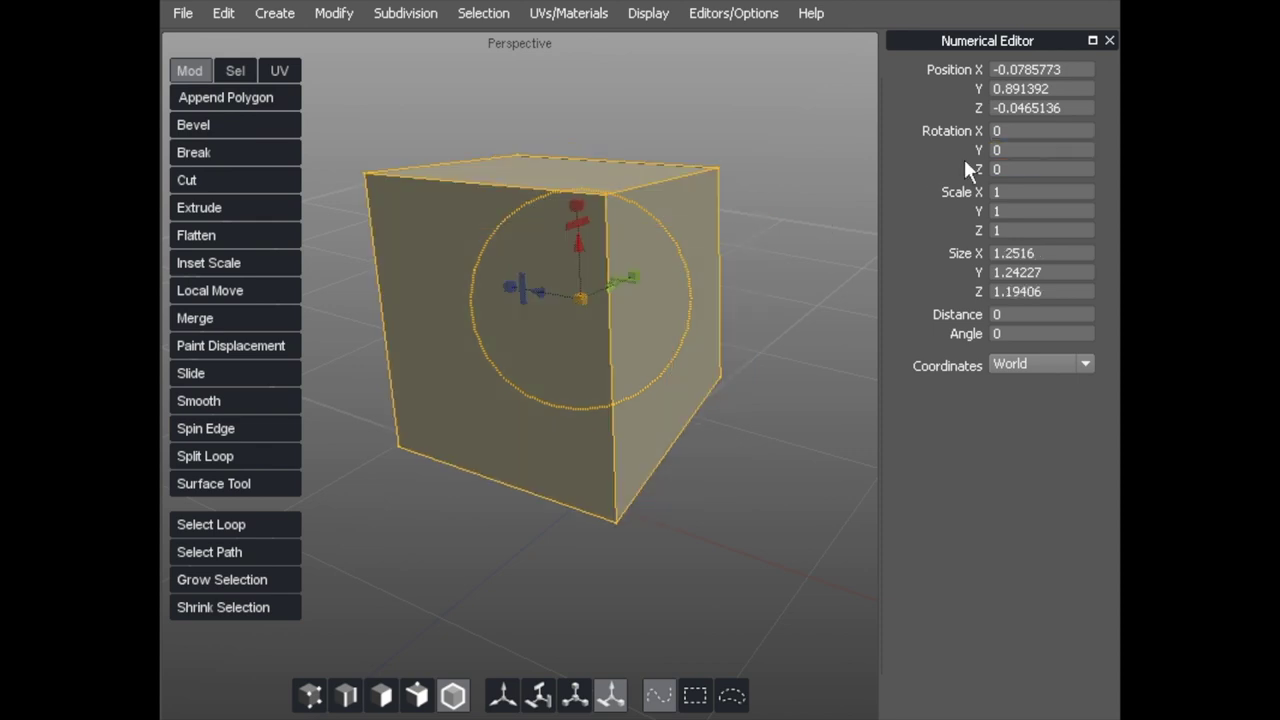
Rotate the cube 90° about X, scale it 21 along X and 0.5 along Y
click(1011, 132)
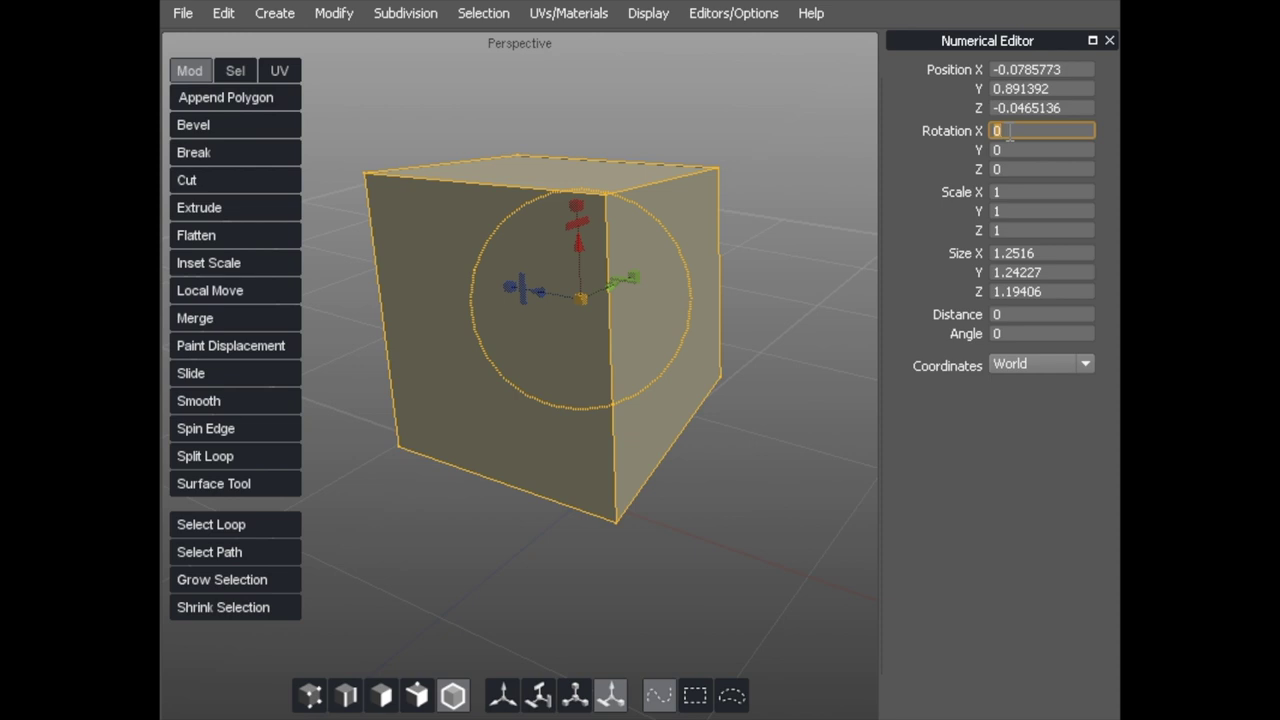
text(90)
key(Tab)
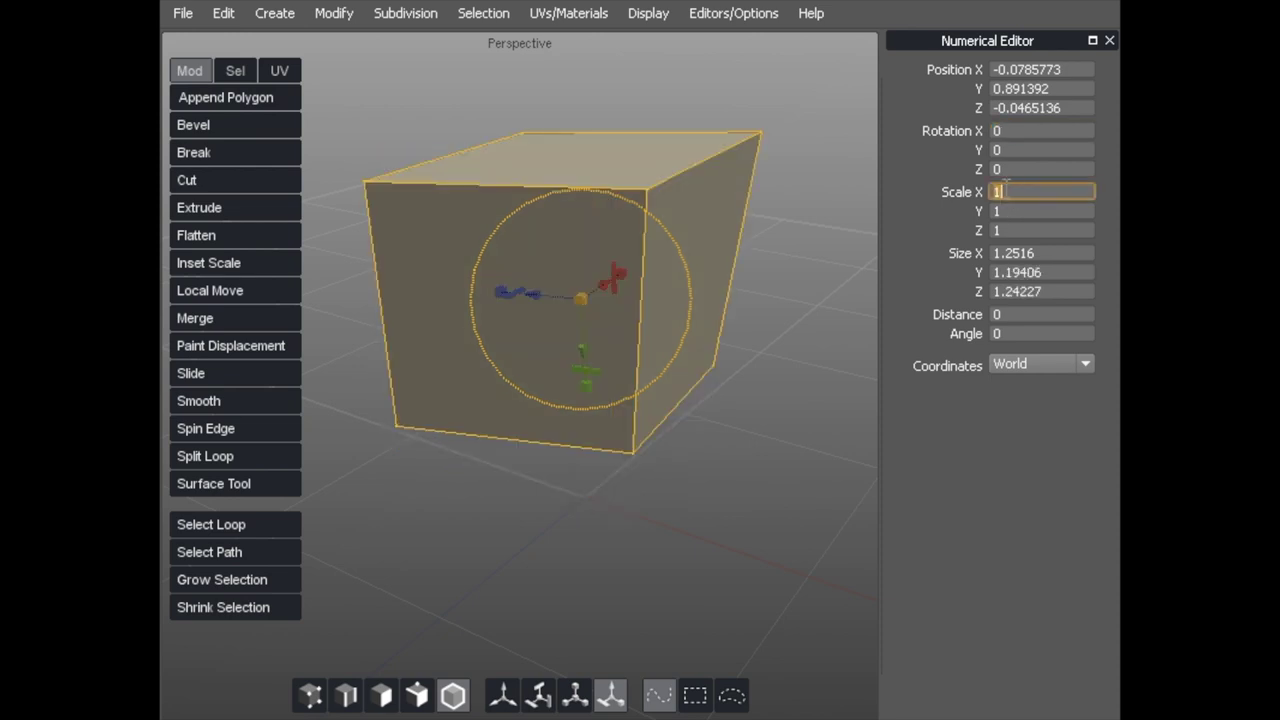
text(21)
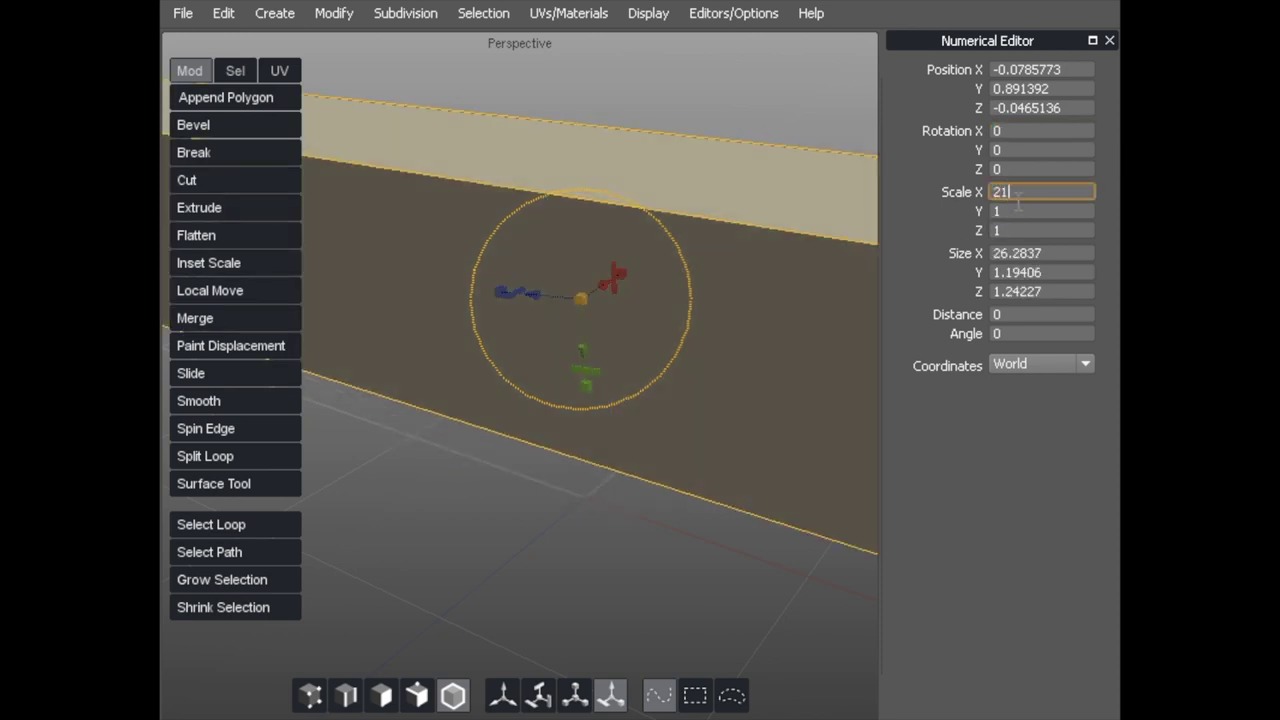
key(Return)
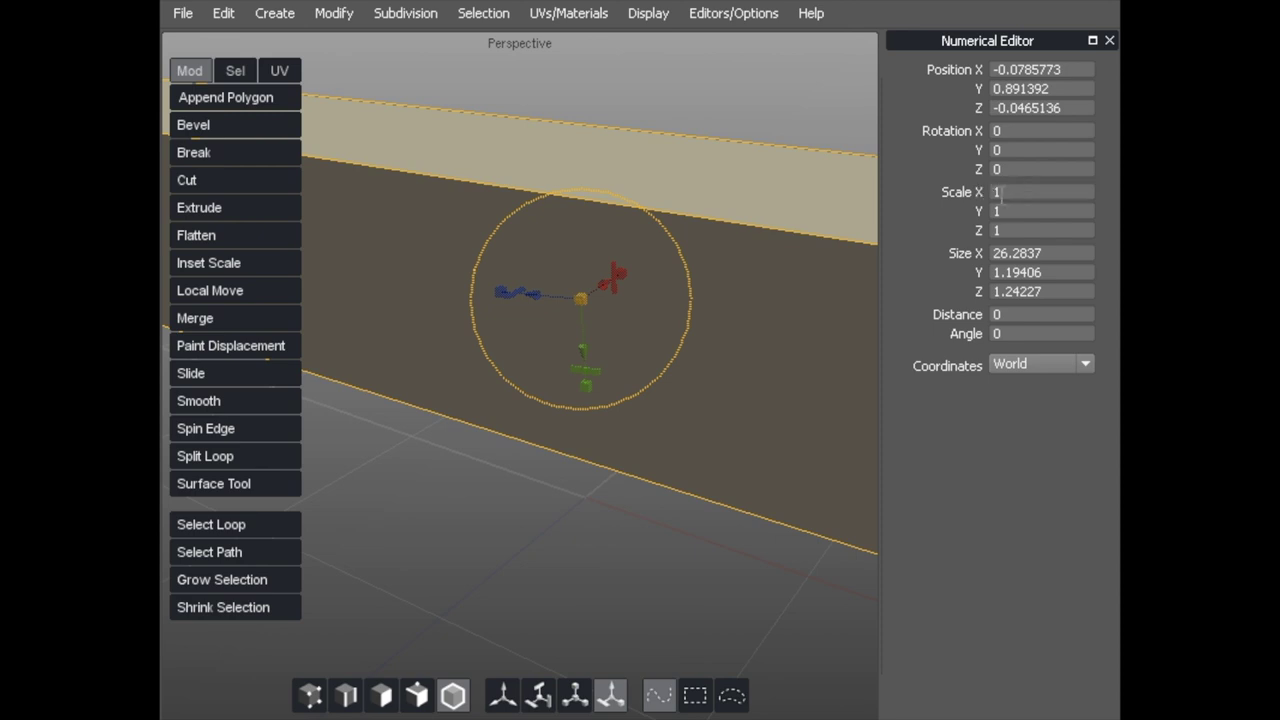
click(1012, 211)
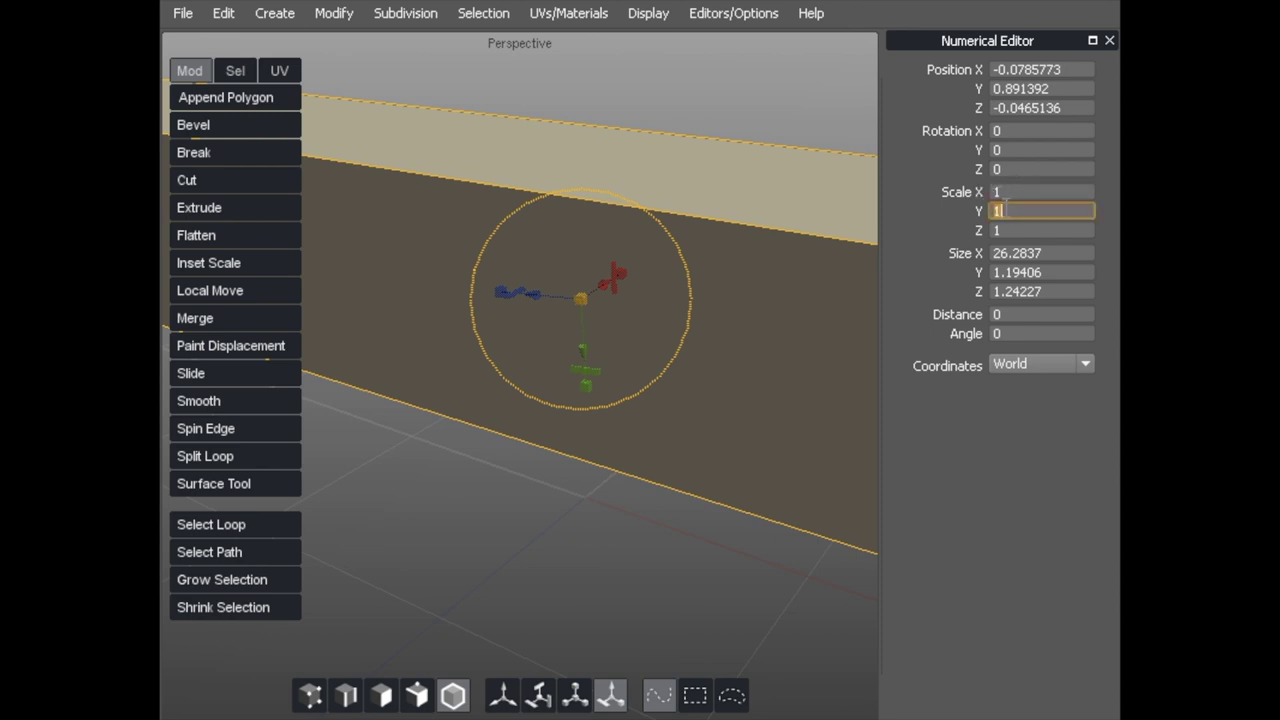
text(.5)
click(1006, 229)
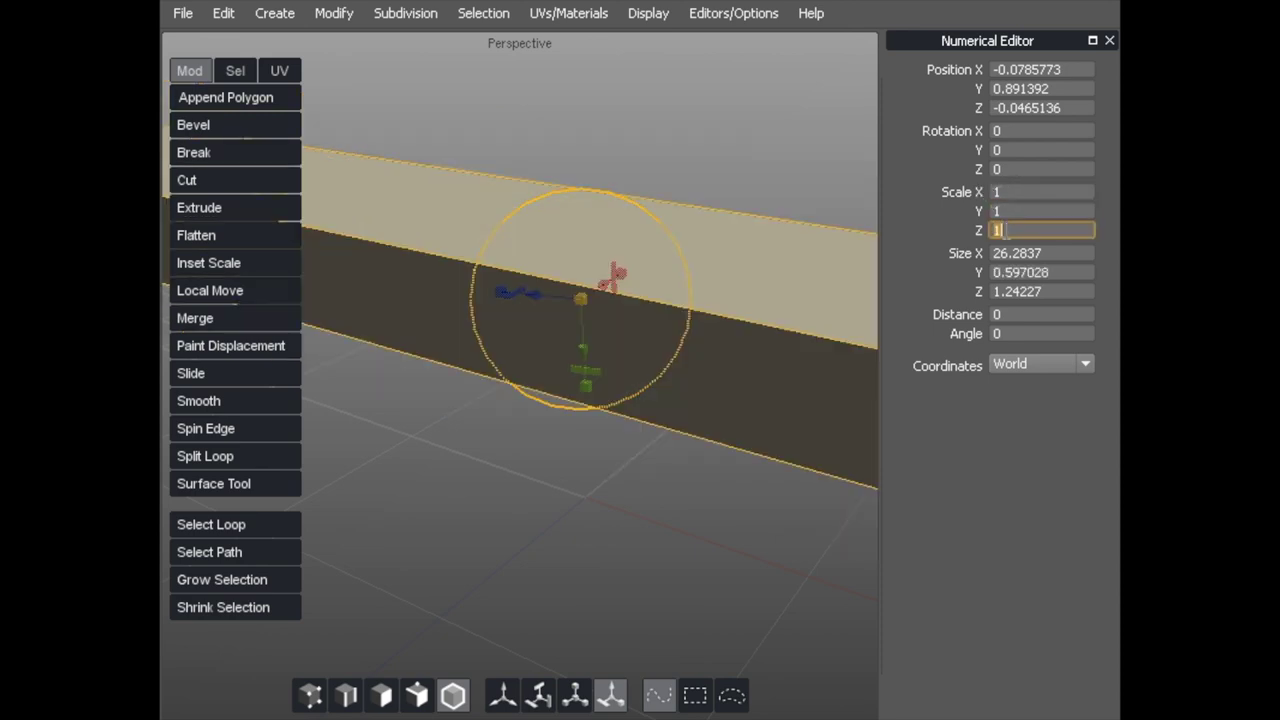
click(1005, 209)
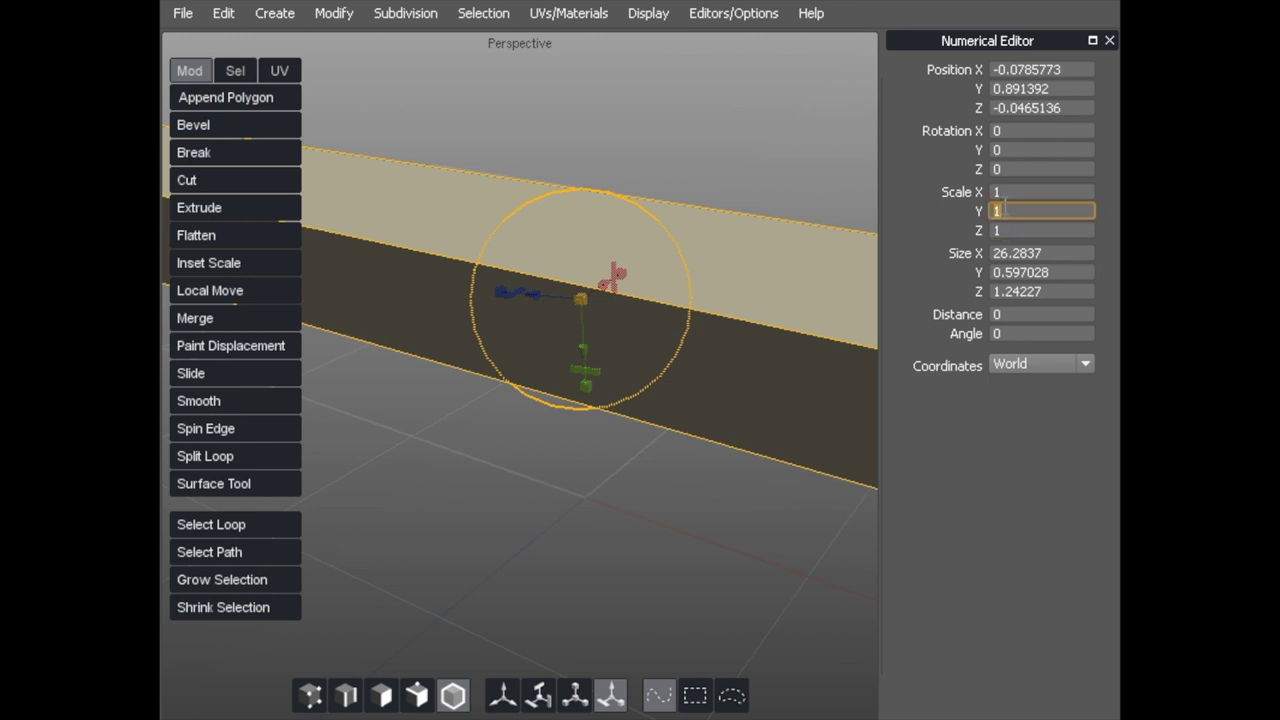
click(1004, 193)
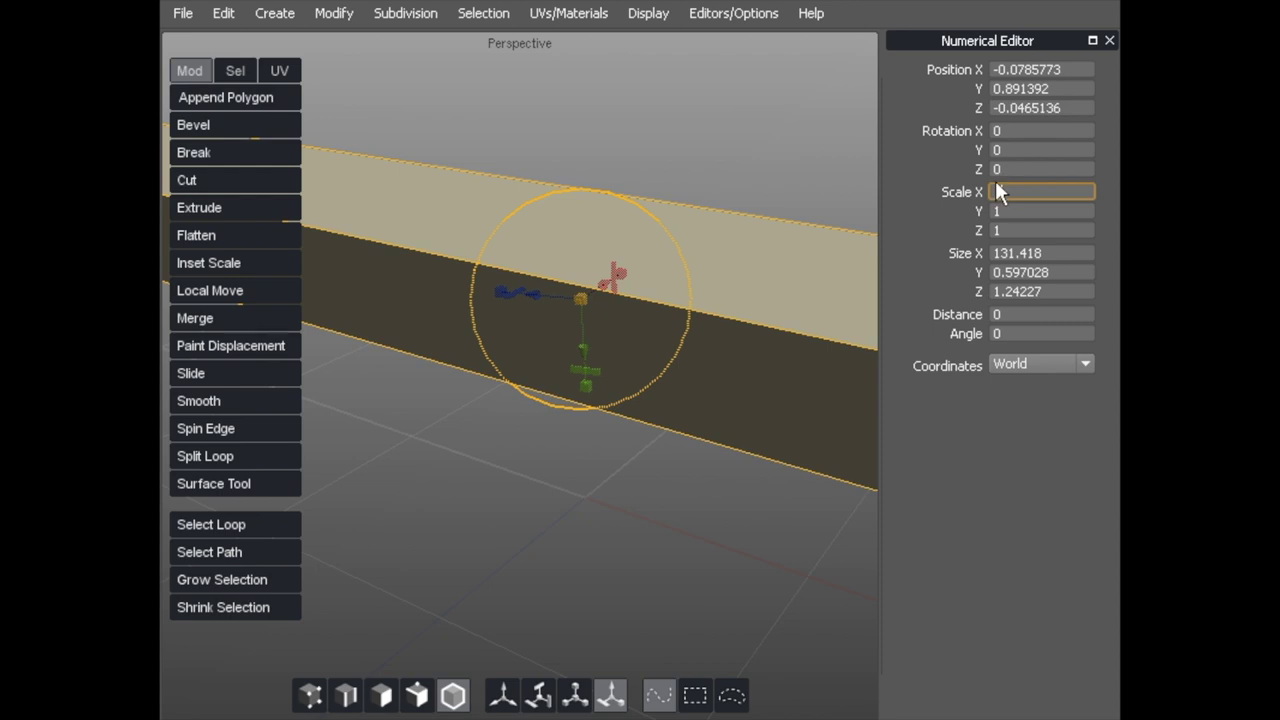
middle_drag(690, 205, 660, 176)
click(1044, 230)
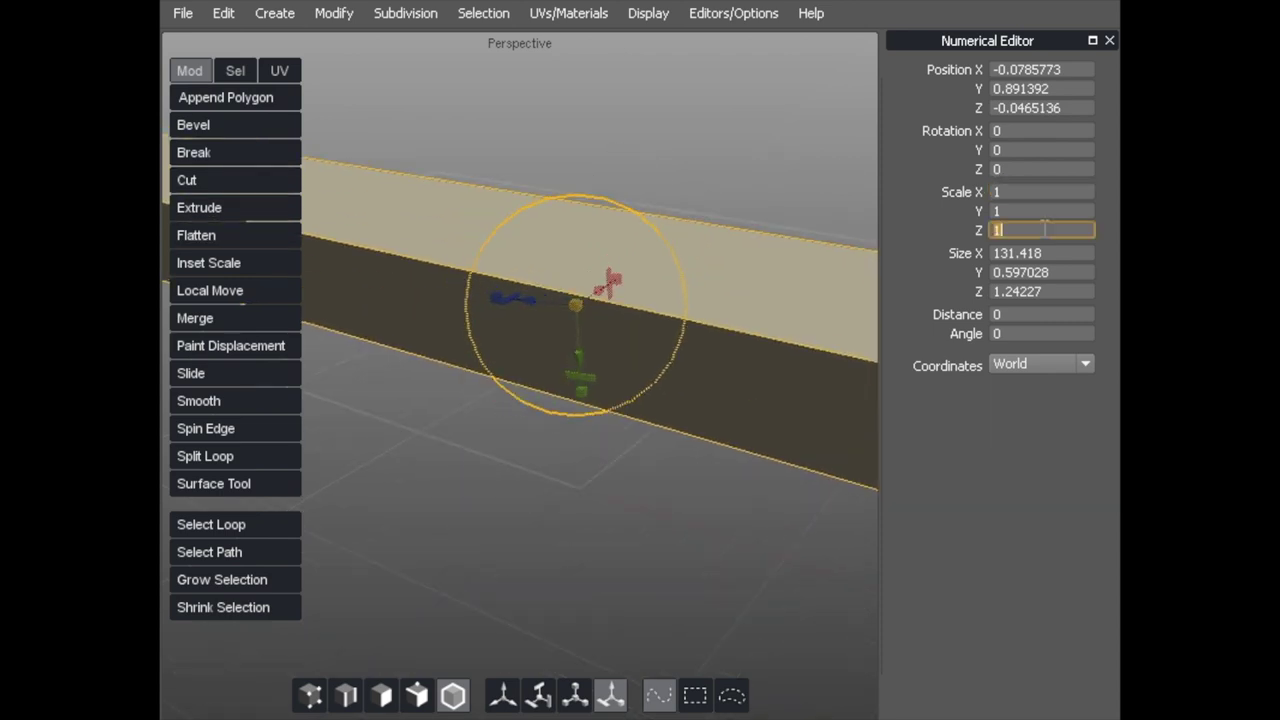
Set the box's Size X and Size Y to 0.5 each, then deselect it
click(1058, 254)
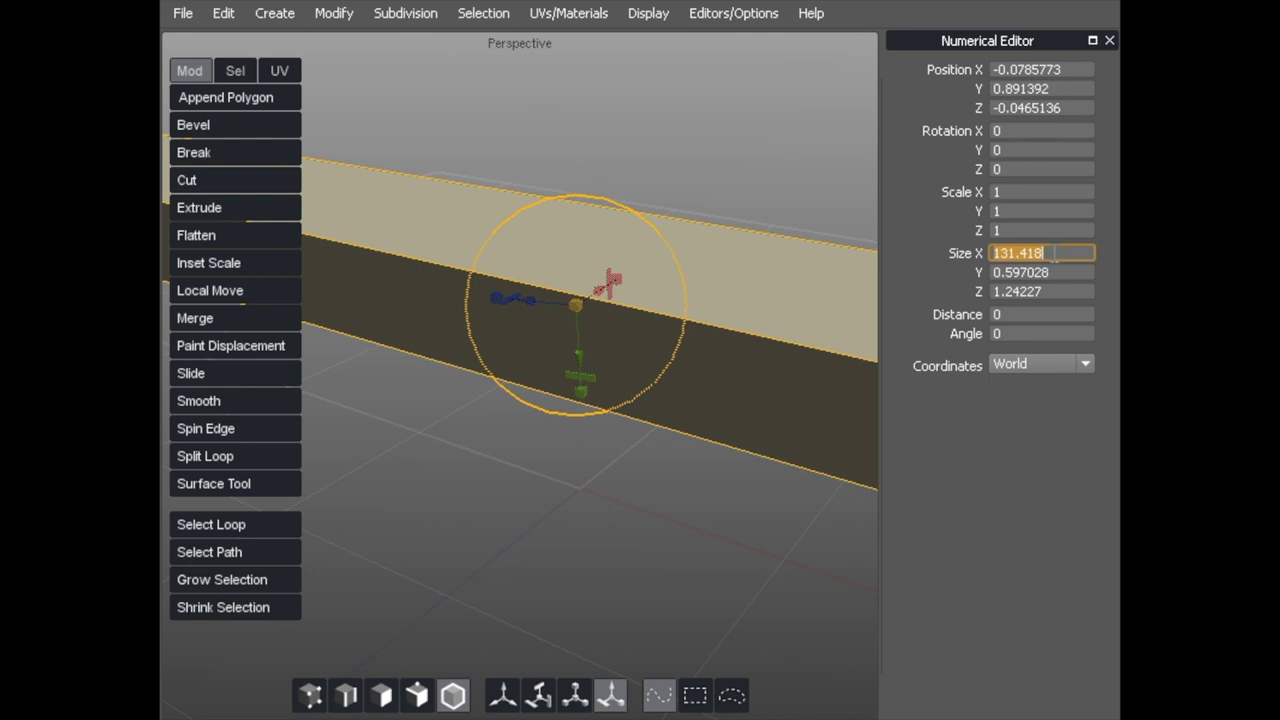
text(20)
click(1068, 270)
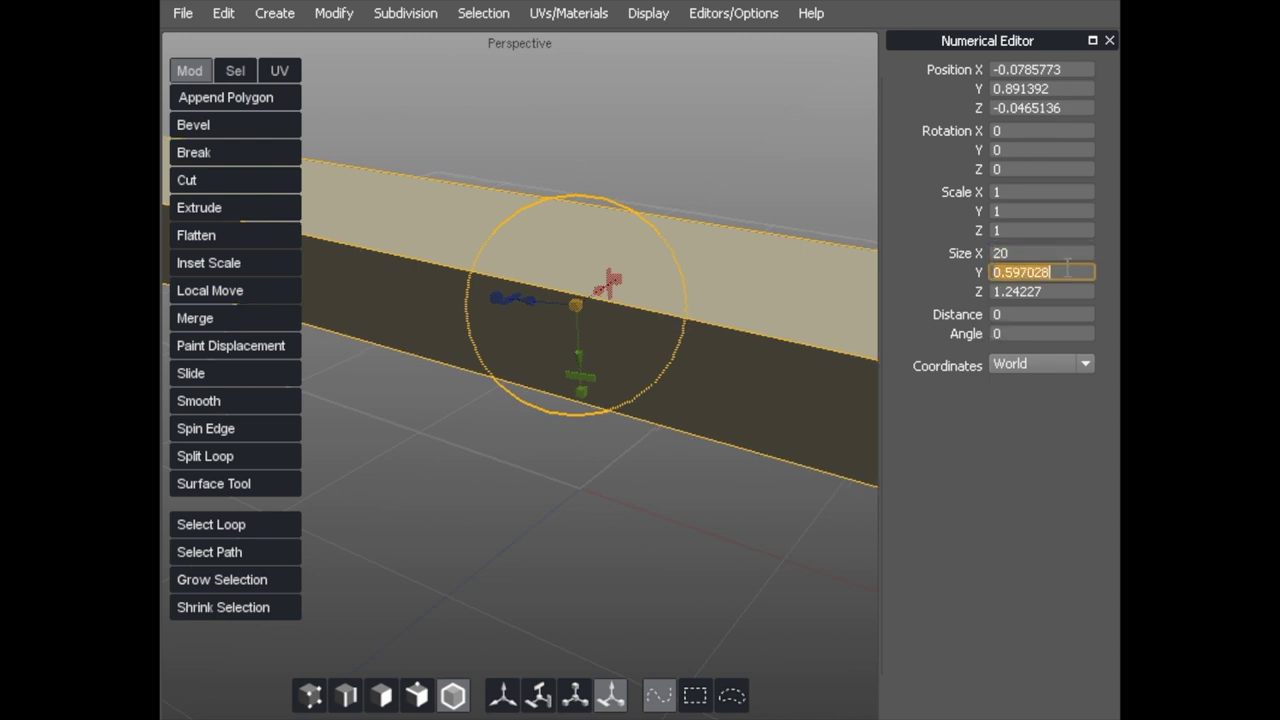
click(1008, 253)
text(.5)
key(Return)
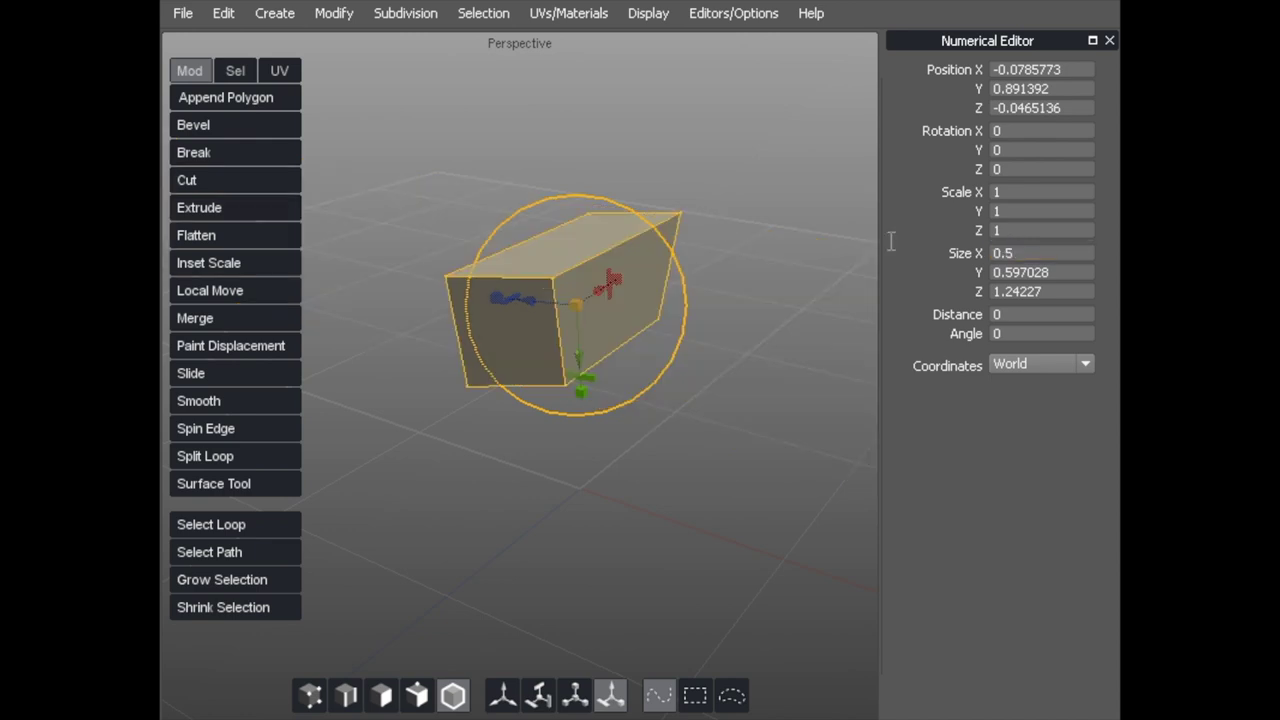
click(1066, 272)
text(.5)
key(Return)
click(748, 234)
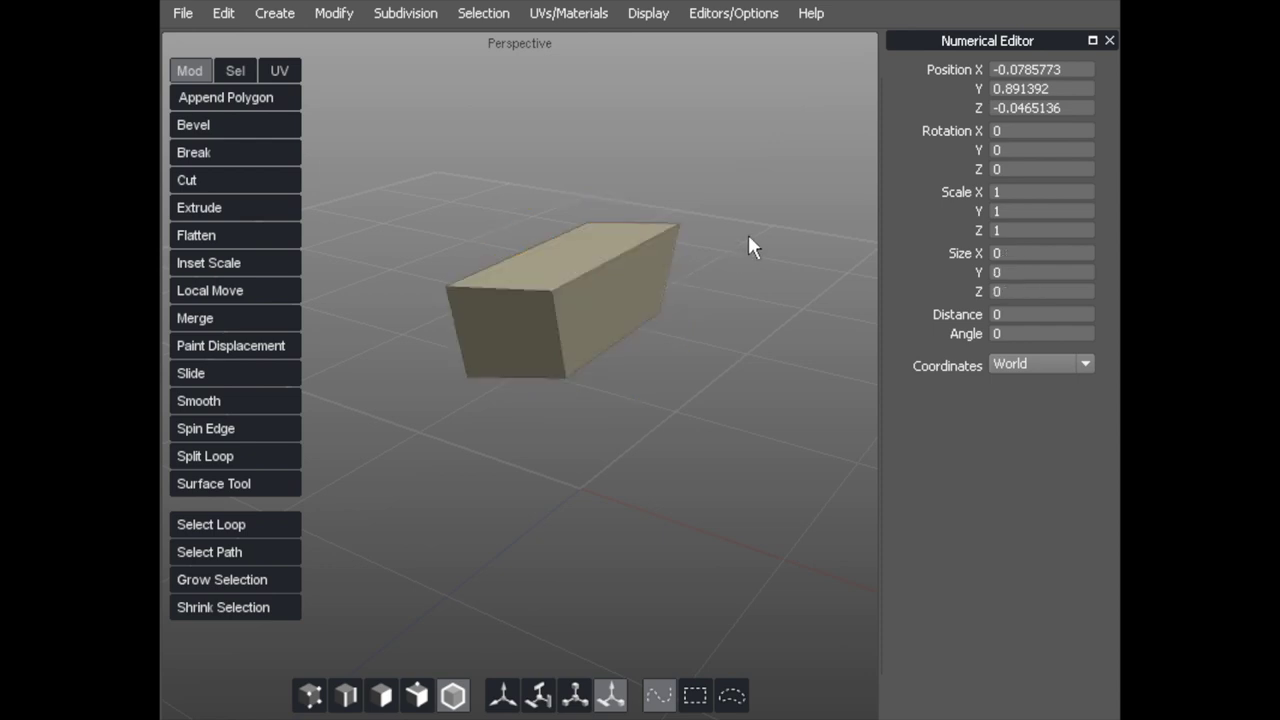
Select the box's top face, tilt it 45° about X, then undo the tilt
middle_drag(498, 220, 538, 262)
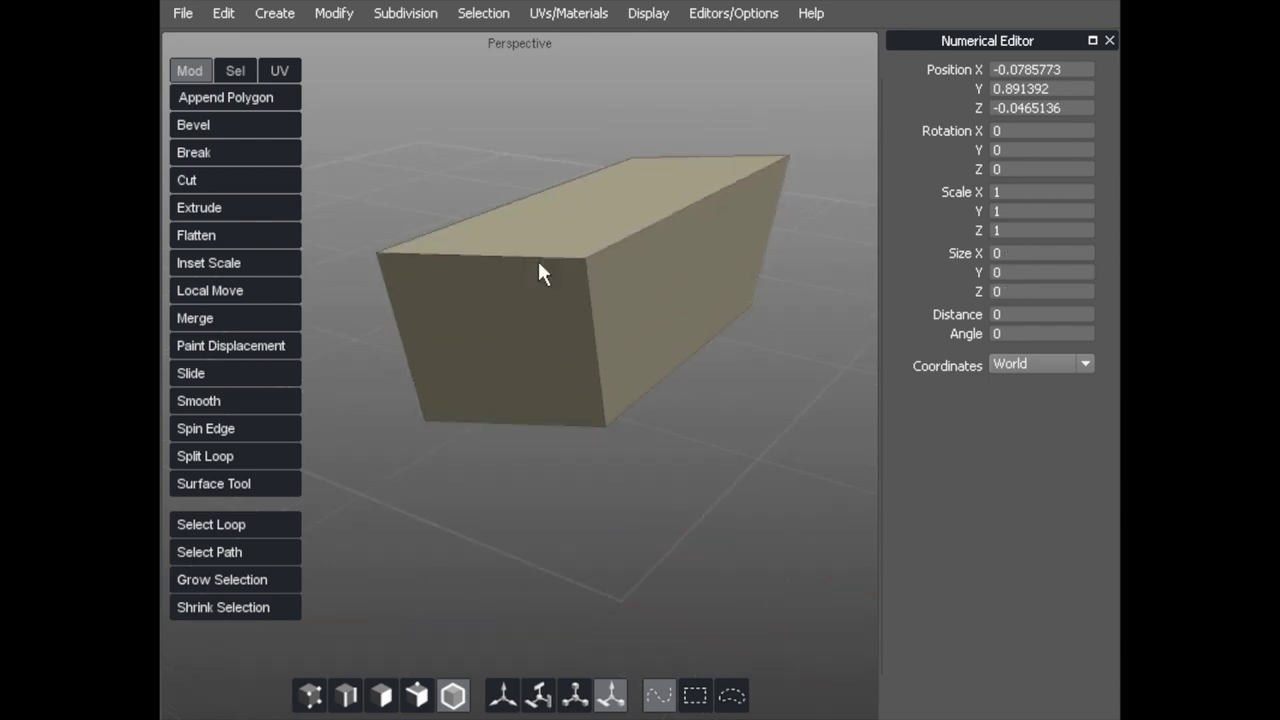
click(596, 218)
key(2)
key(3)
click(605, 218)
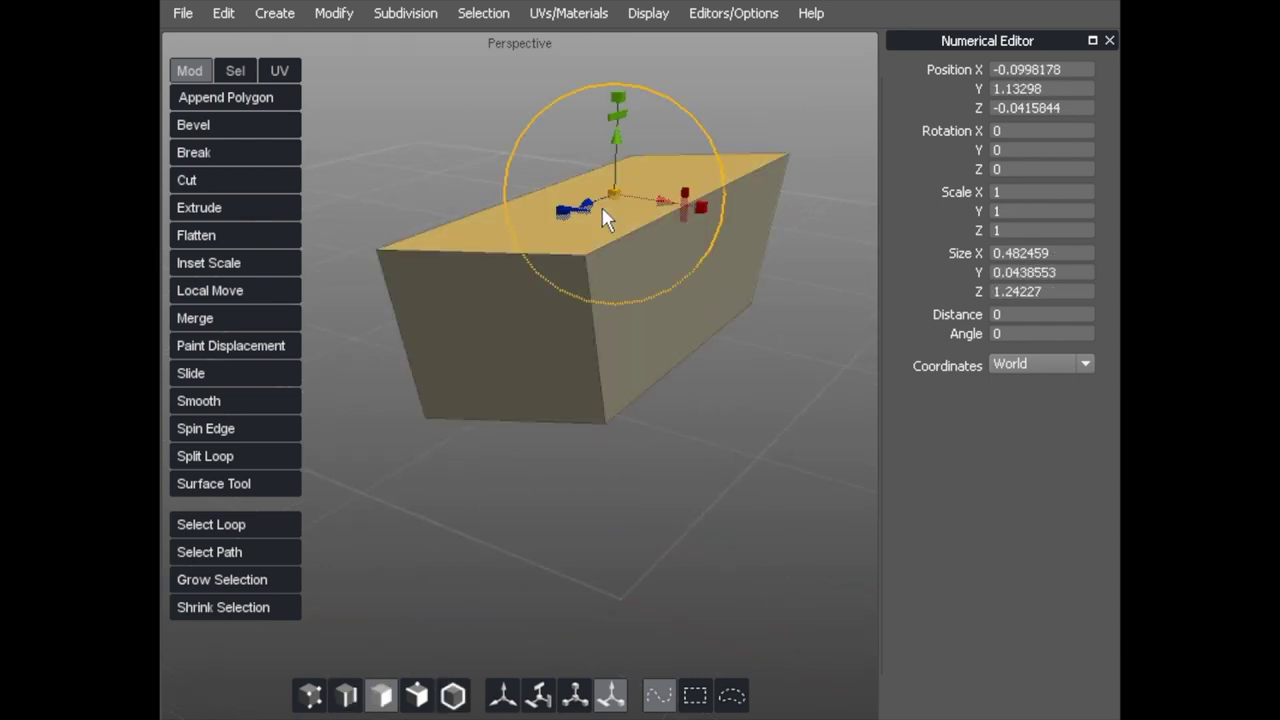
click(1008, 130)
text(45)
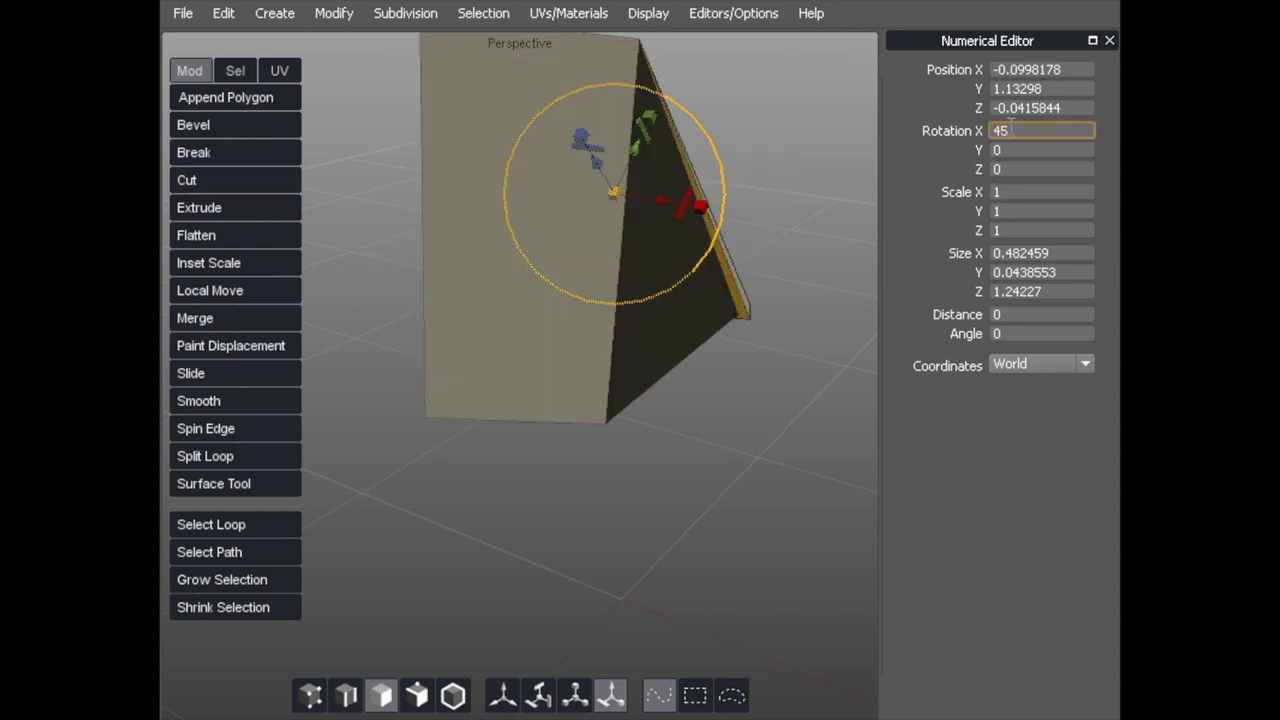
key(Return)
middle_drag(666, 357, 492, 433)
click(492, 433)
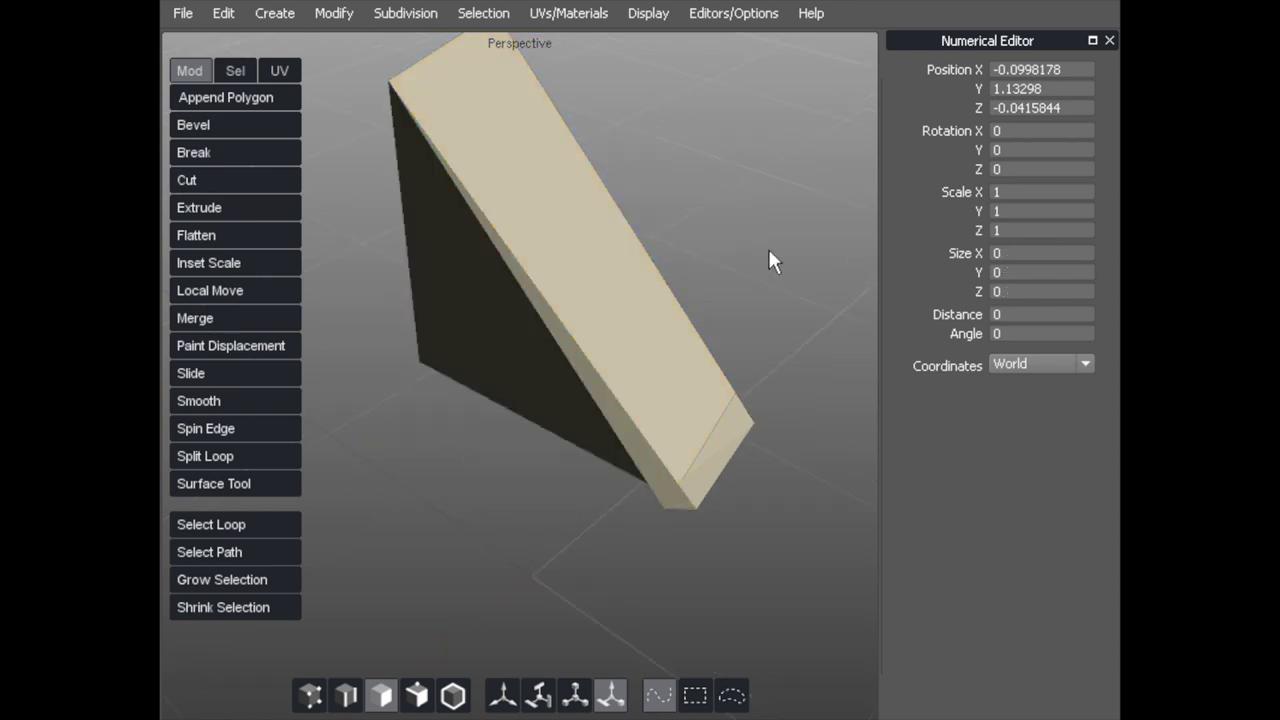
key(ctrl+z)
Select the two top corner vertices and raise them to Position Y 3
click(720, 300)
key(v)
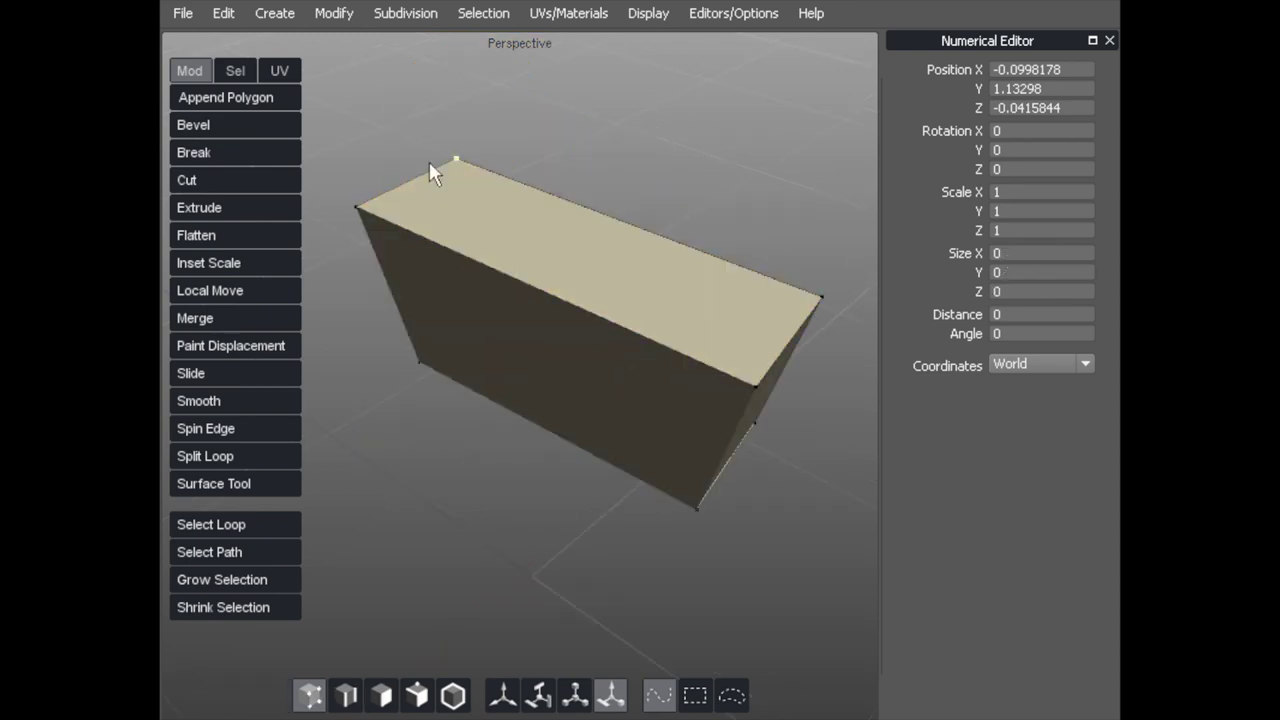
click(430, 164)
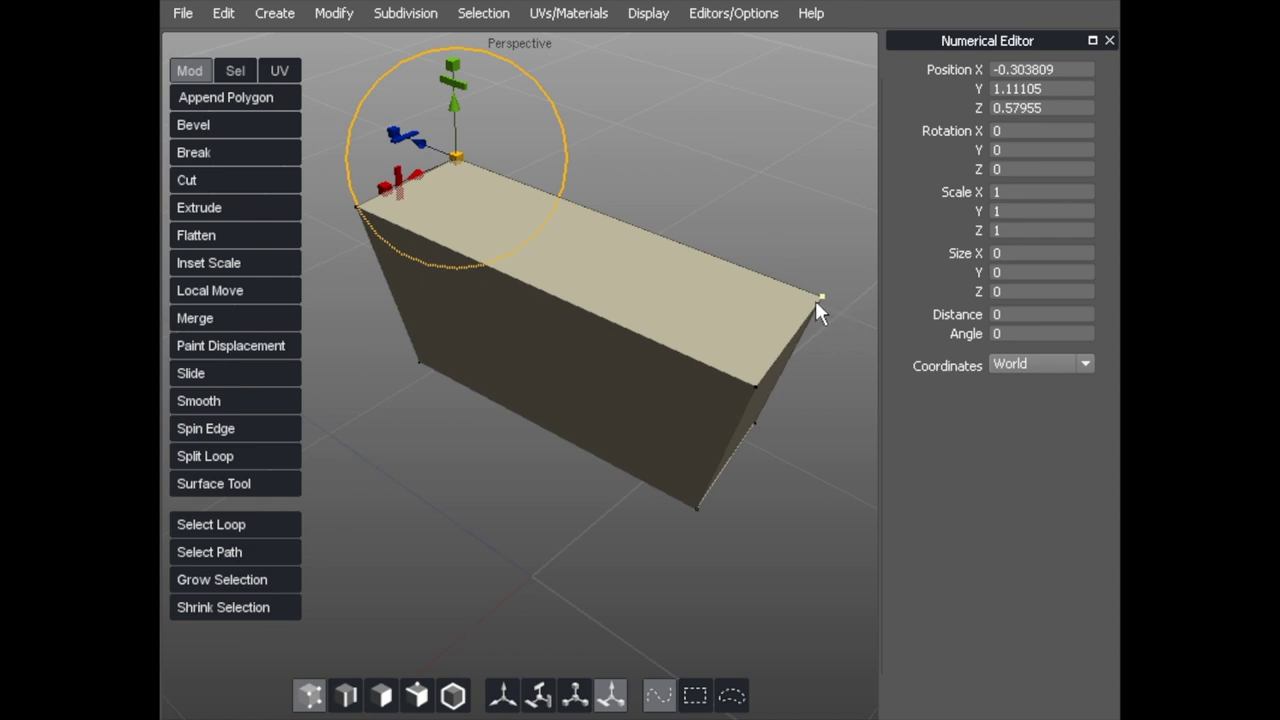
middle_drag(663, 222, 749, 360)
shift+click(773, 381)
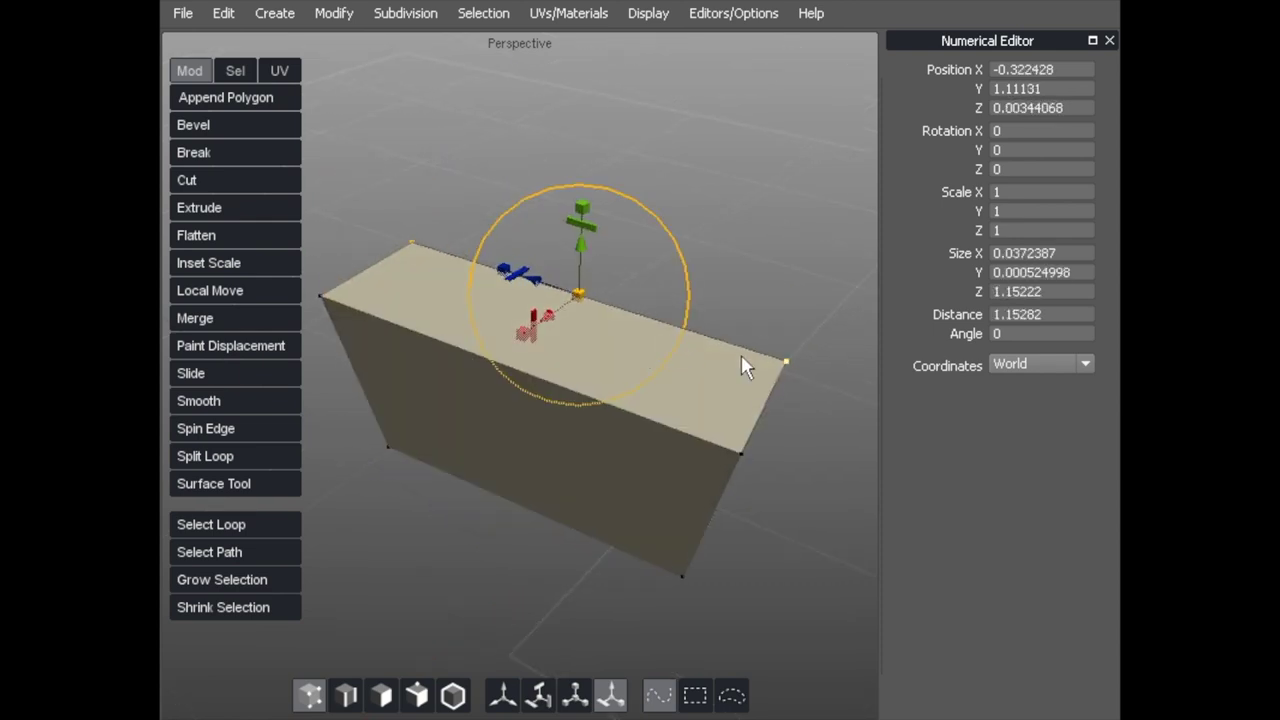
click(1047, 88)
text(1.01131)
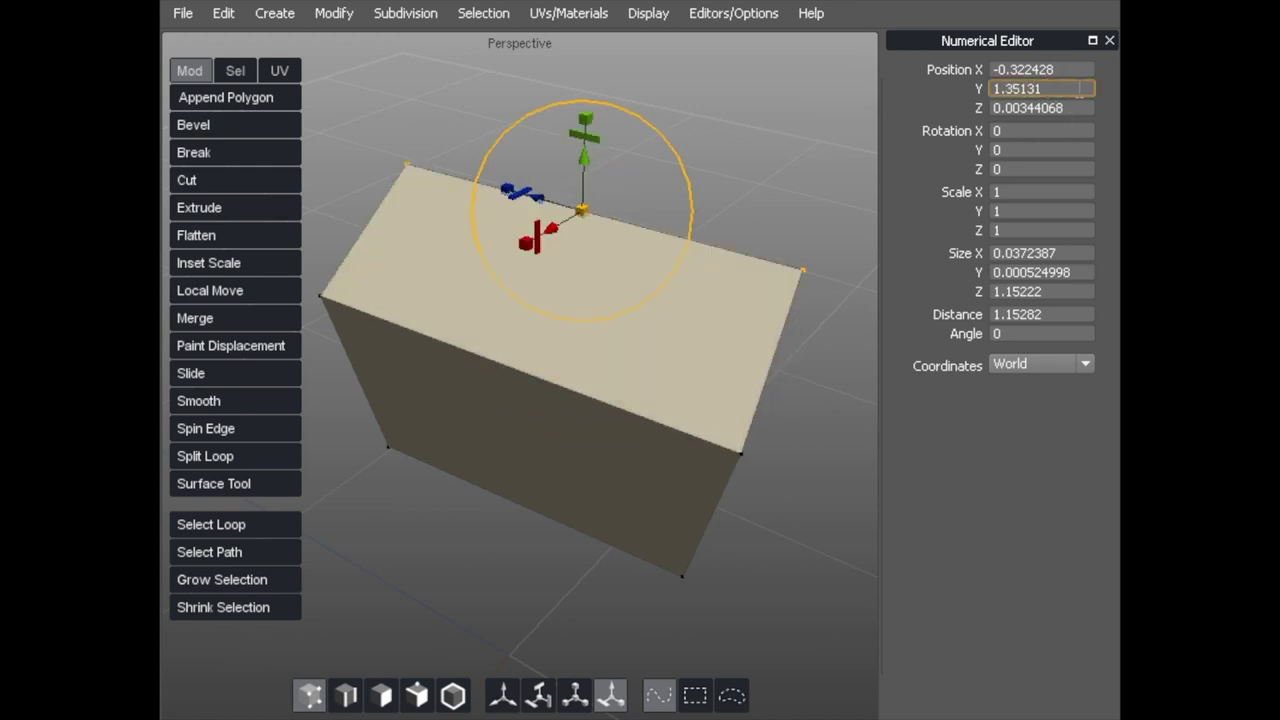
scroll(1080, 90, down, 5)
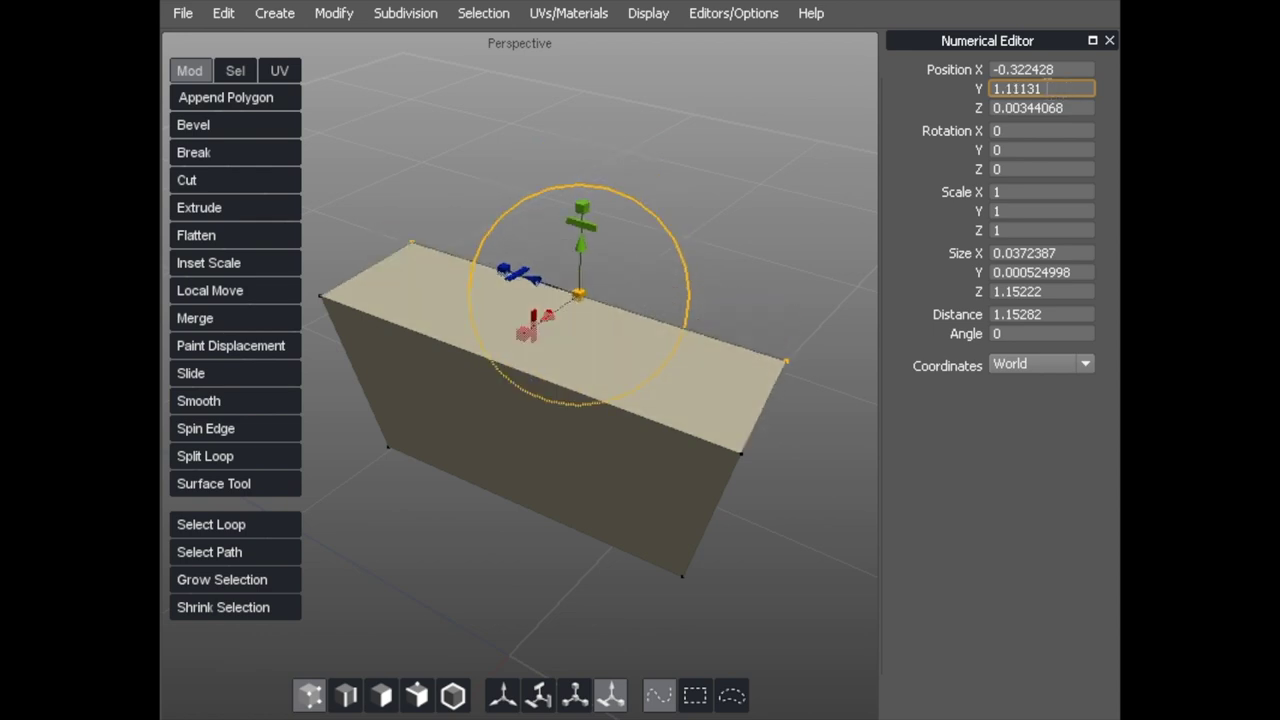
double_click(1043, 89)
text(3)
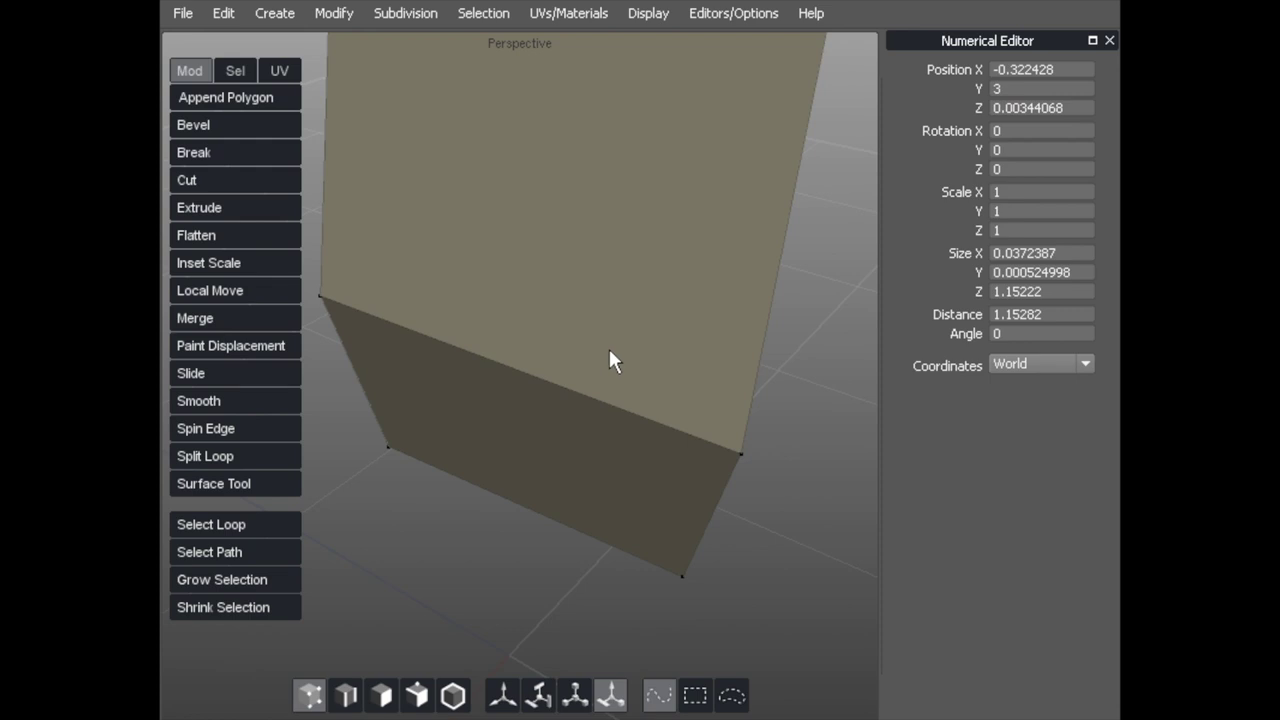
middle_drag(451, 335, 687, 193)
Narrow the top edge to an X size of 0.4, then select the whole block
click(1022, 253)
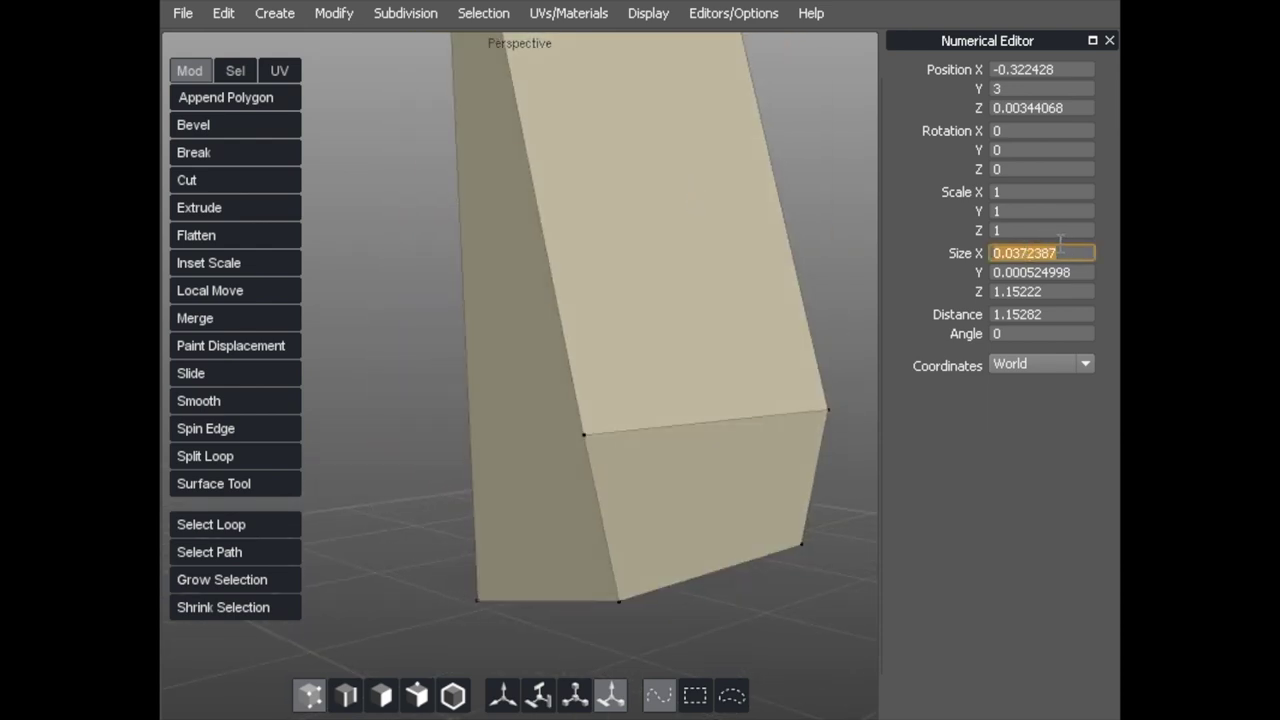
text(0.4)
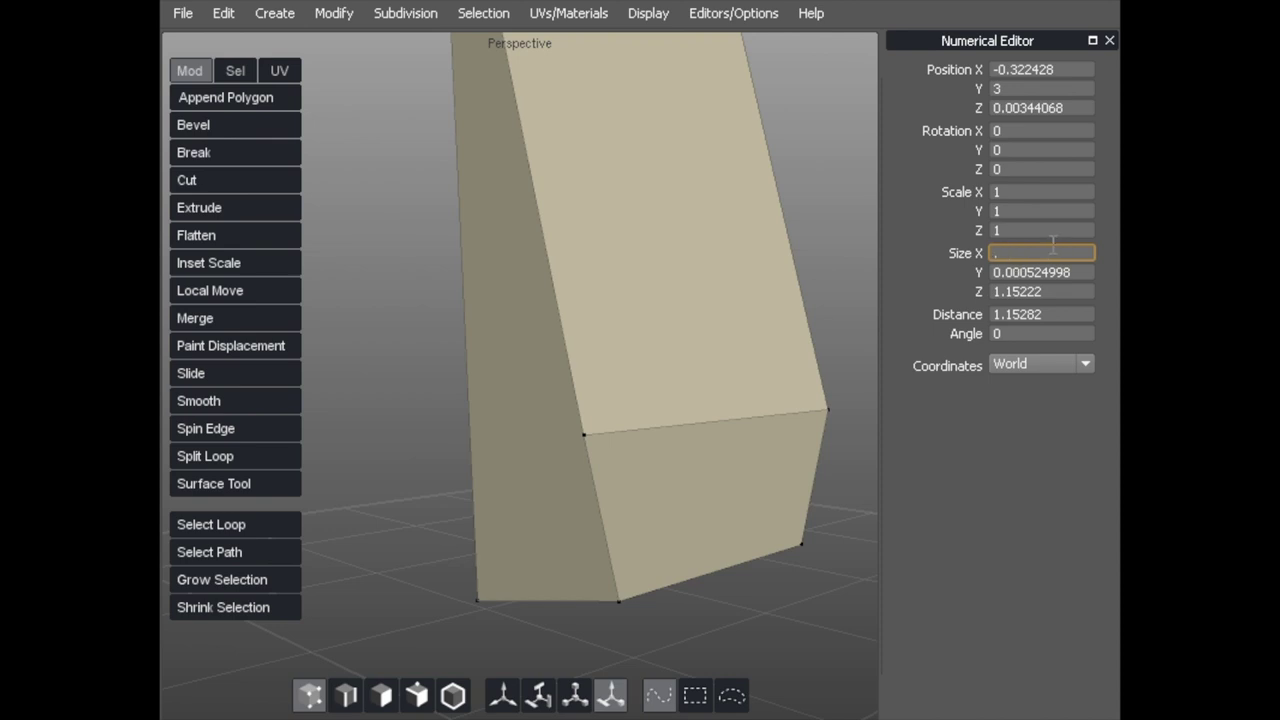
key(Return)
middle_drag(628, 231, 535, 368)
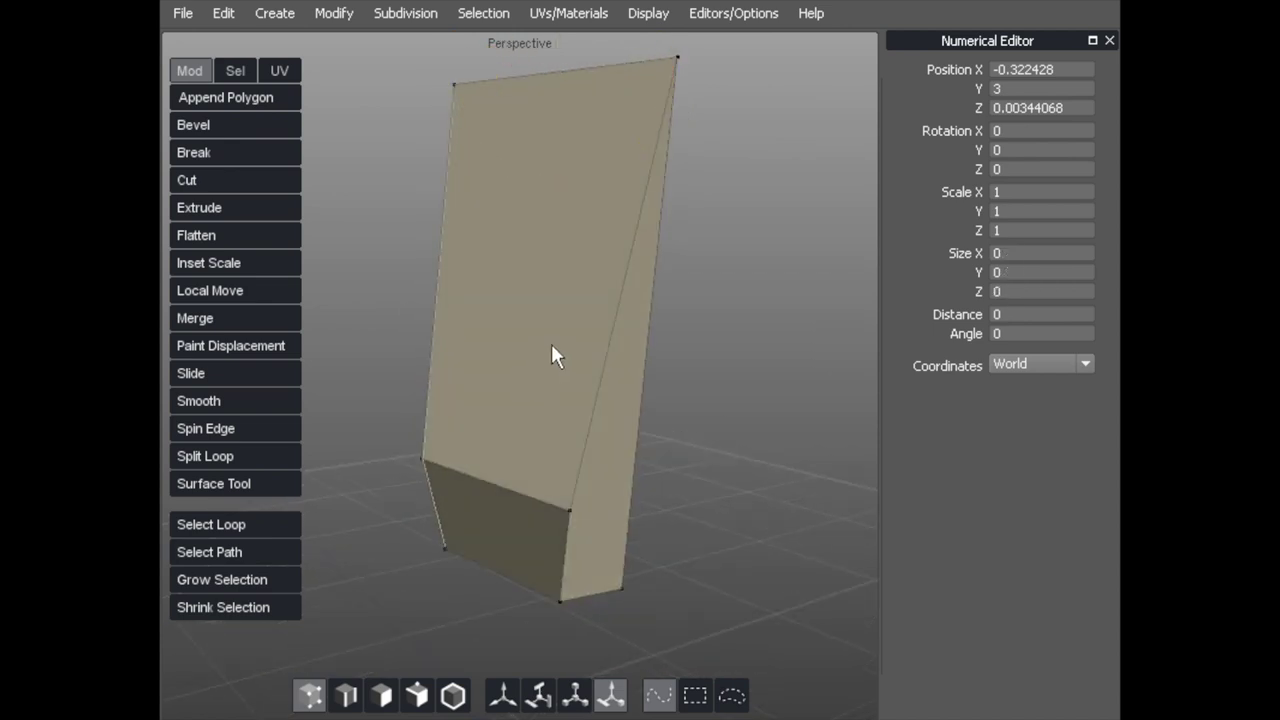
key(4)
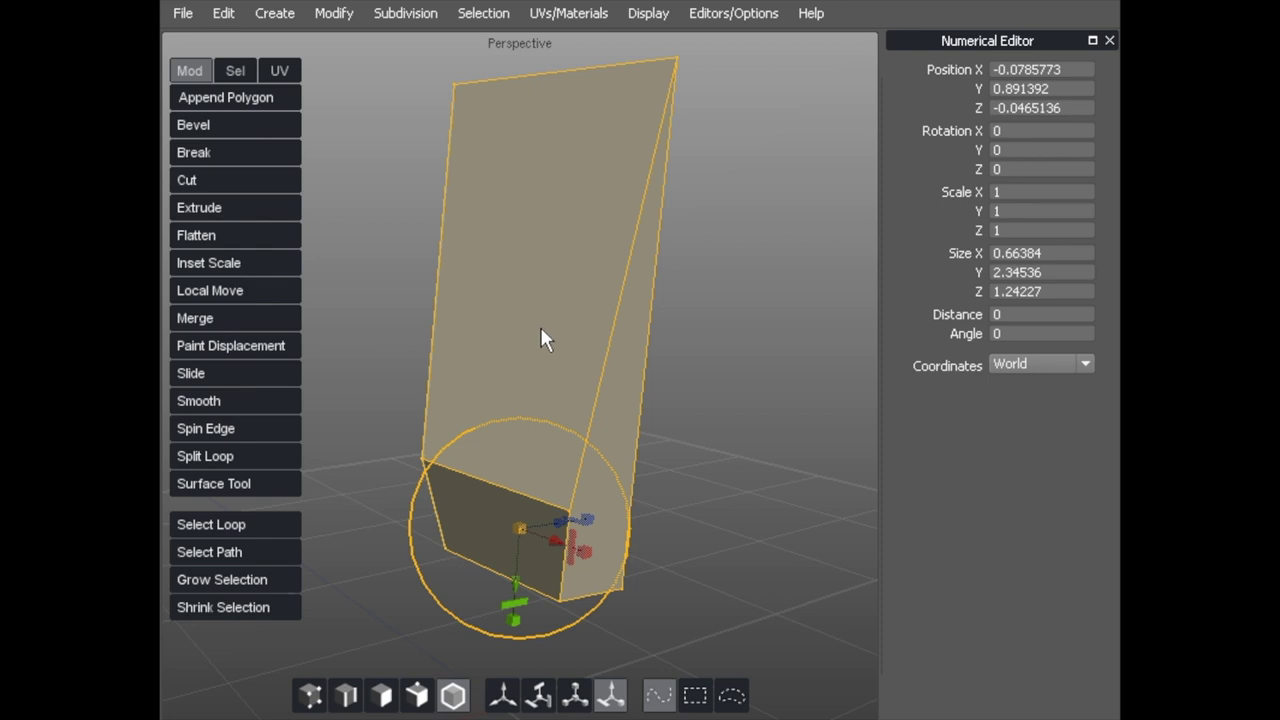
Delete the tall block and close the Numerical Editor panel
key(Delete)
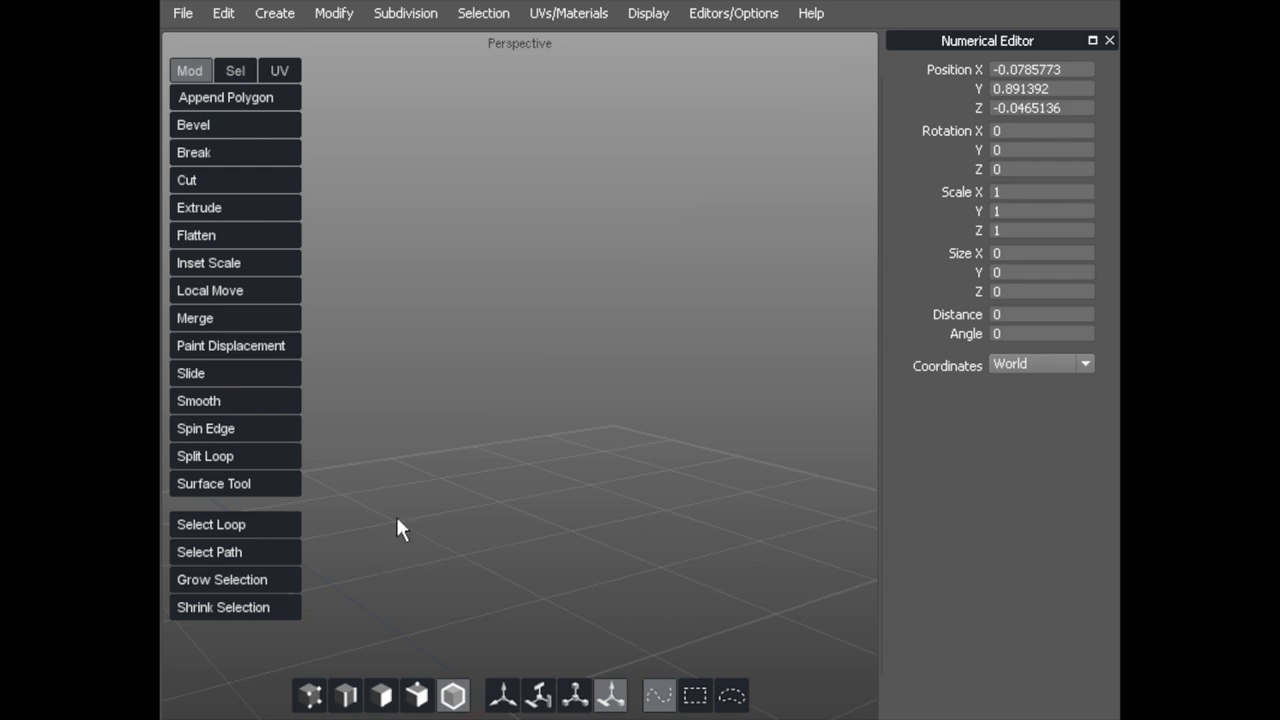
middle_drag(451, 357, 495, 322)
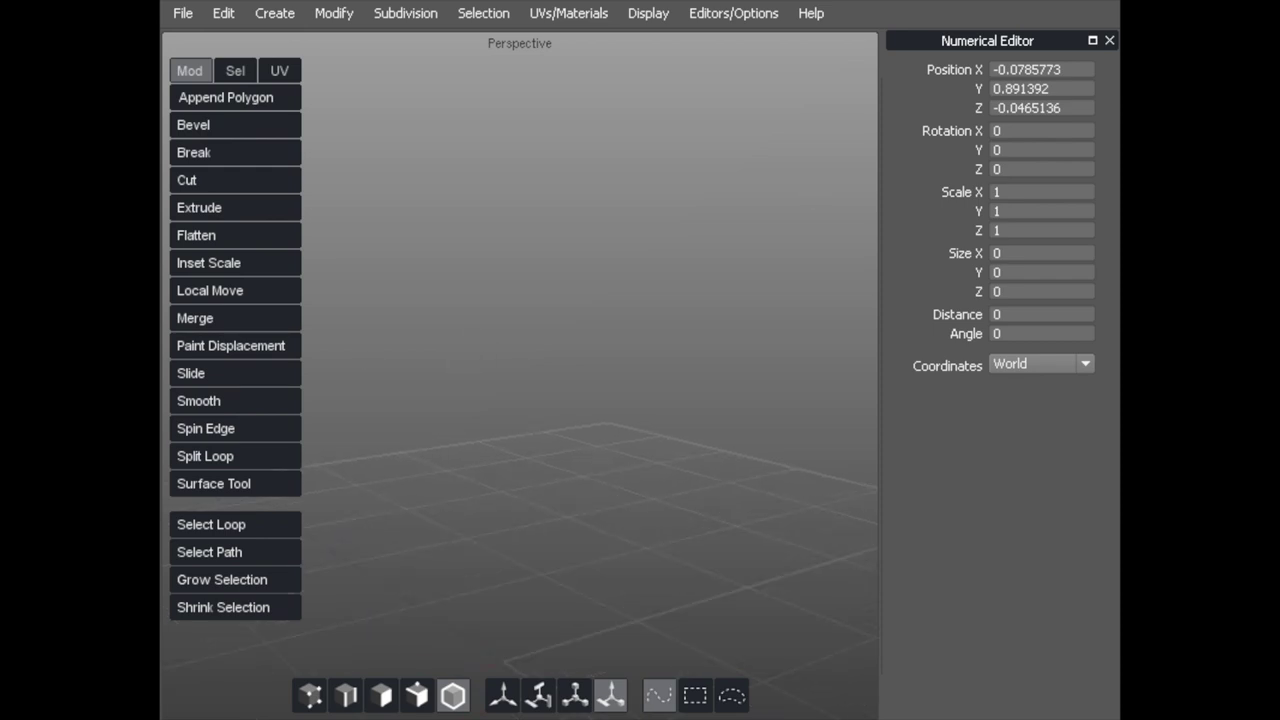
click(1109, 40)
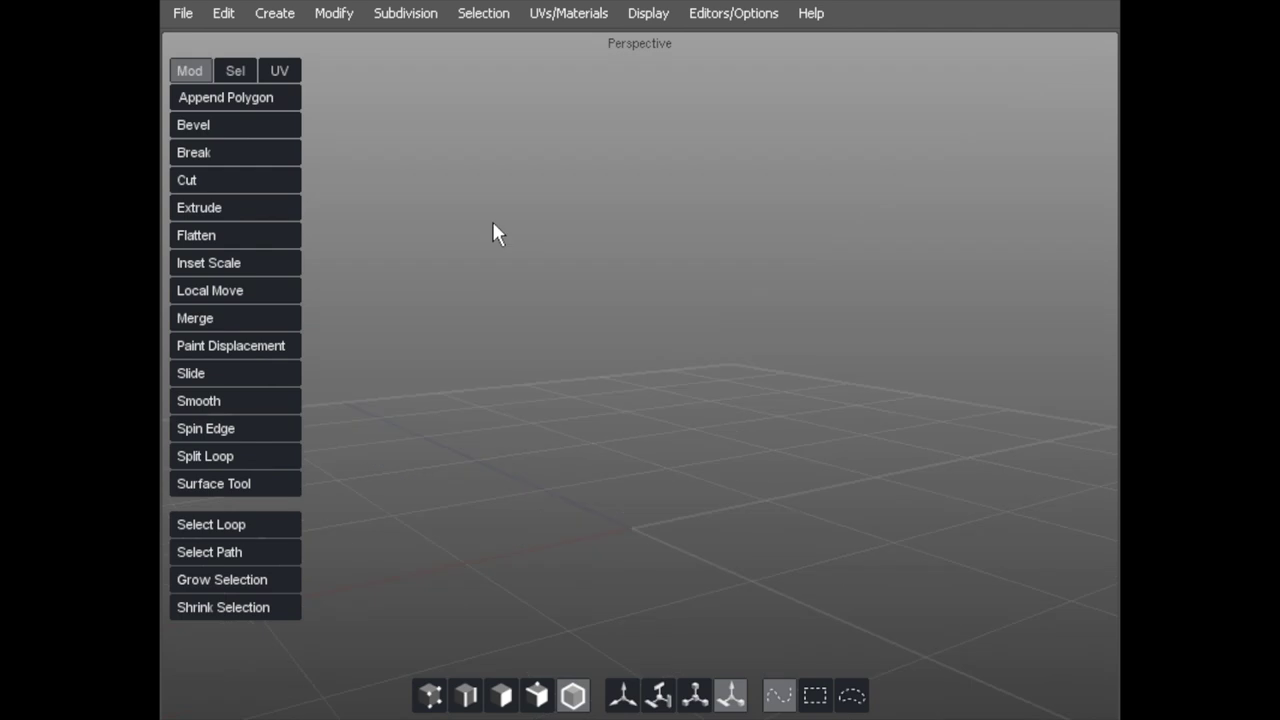
middle_drag(492, 233, 501, 300)
right_click(503, 275)
mouse_move(560, 281)
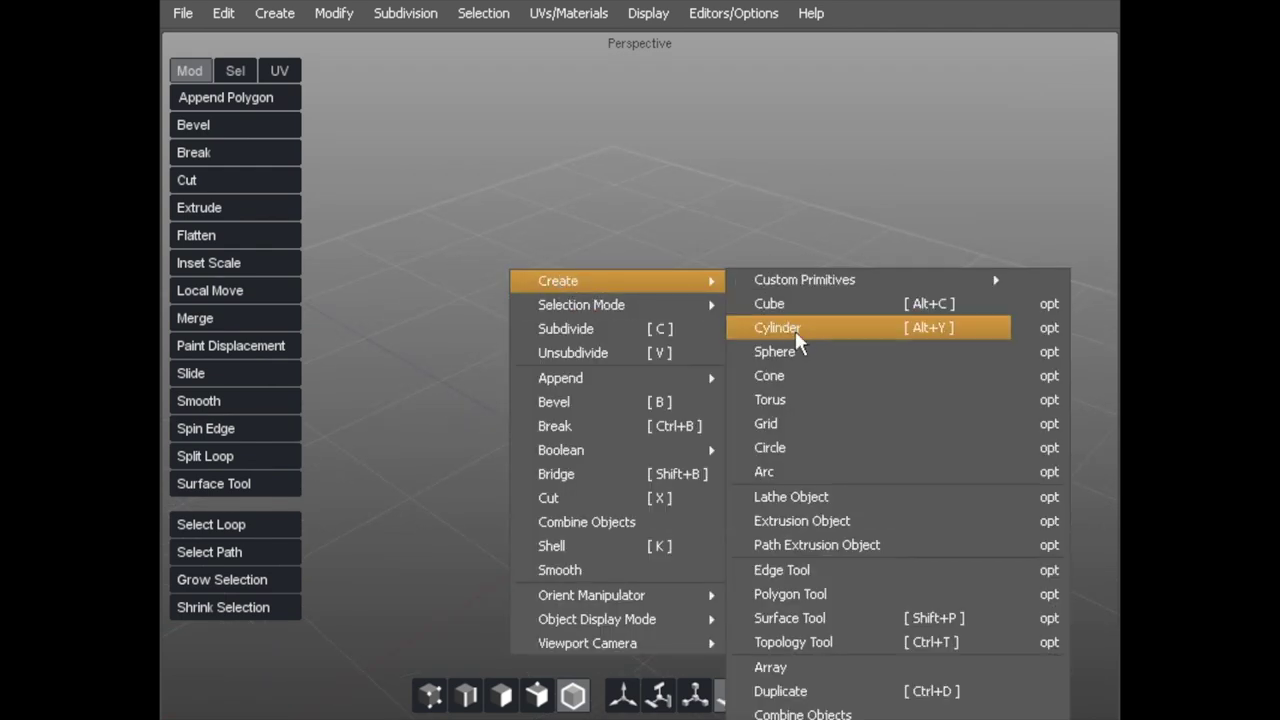
Create a cube and a sphere, moving the sphere away to the upper left
click(773, 303)
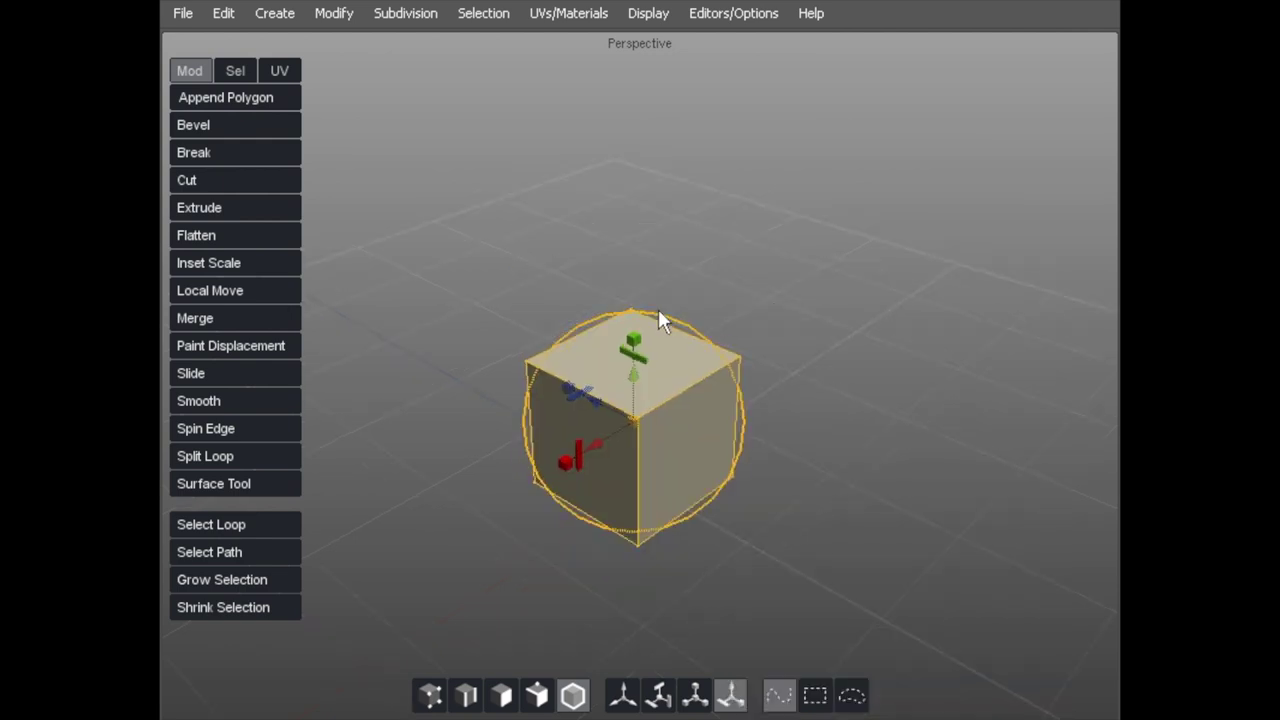
drag(663, 318, 559, 258)
right_click(497, 236)
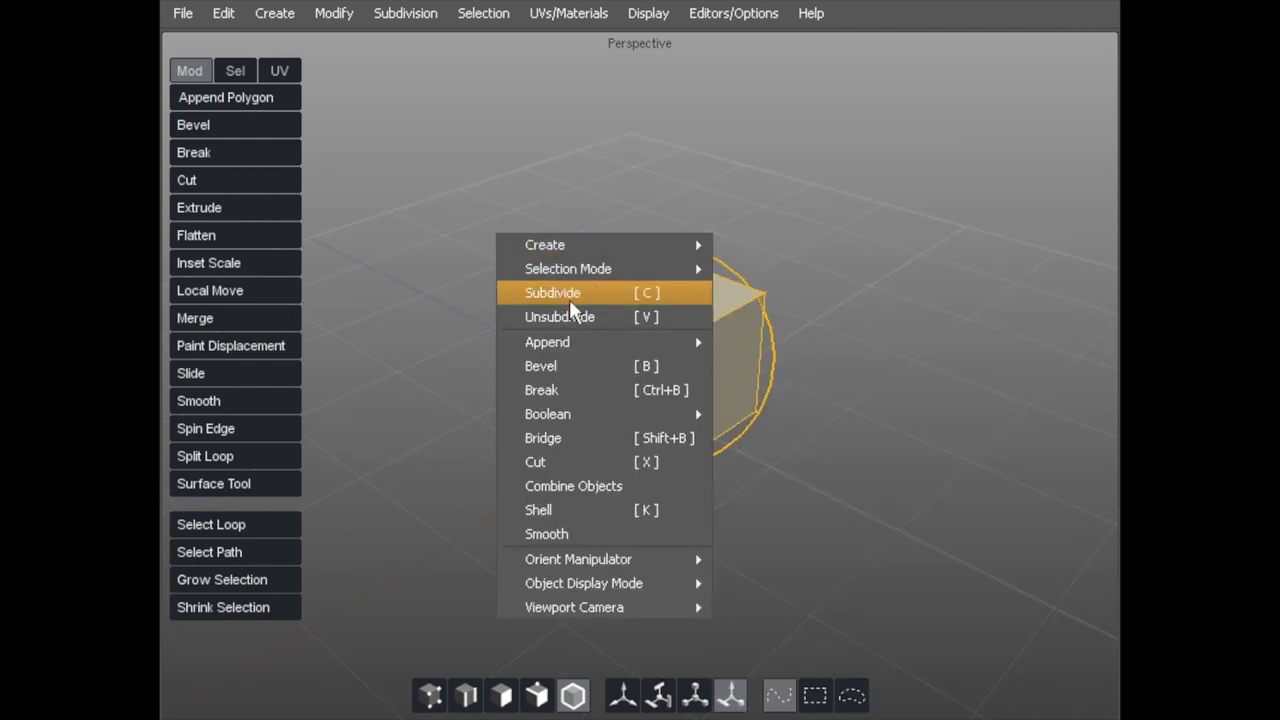
mouse_move(558, 245)
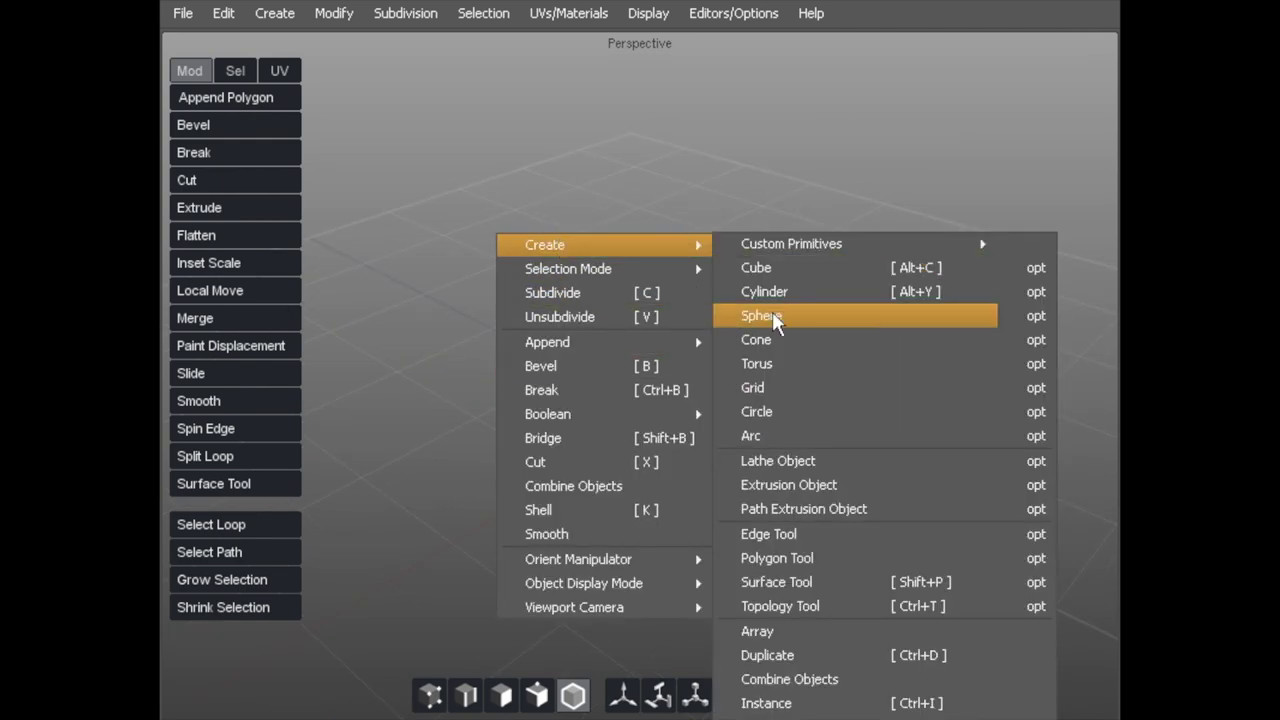
click(761, 315)
drag(615, 292, 473, 238)
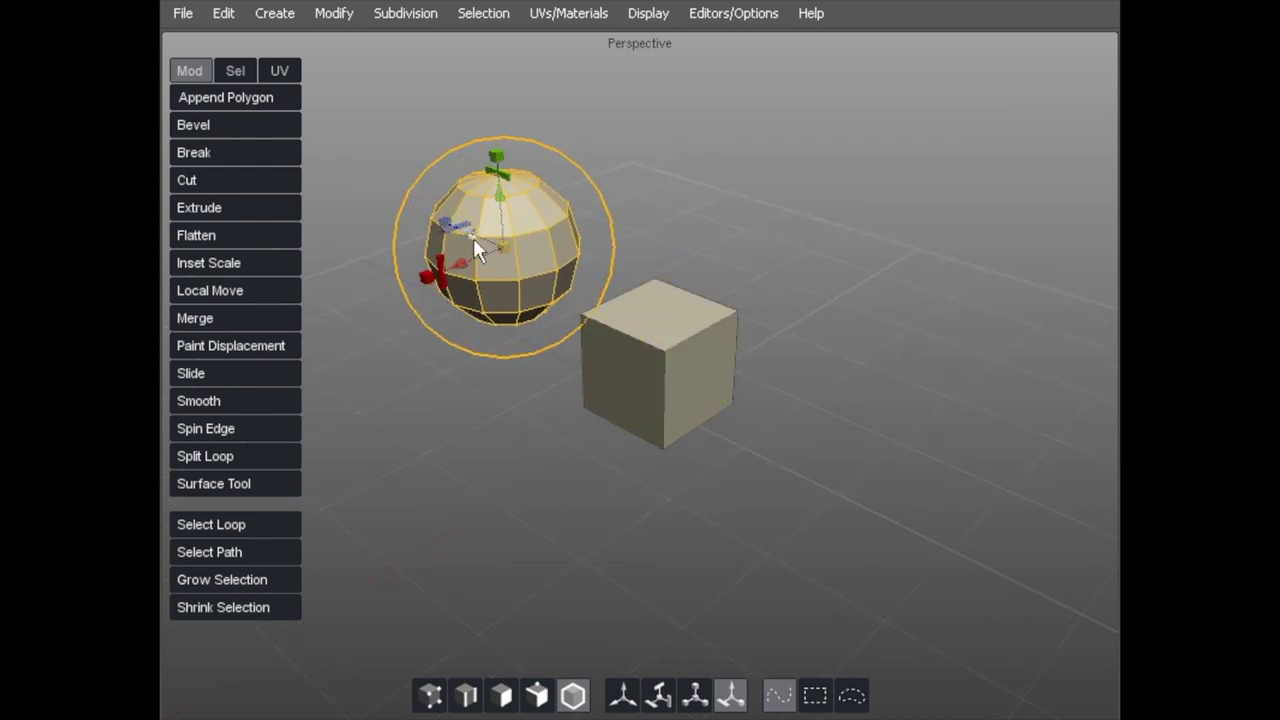
drag(497, 164, 500, 210)
alt+right_drag(502, 212, 660, 286)
Add a cylinder, move it toward the upper right, then deselect it
right_click(449, 141)
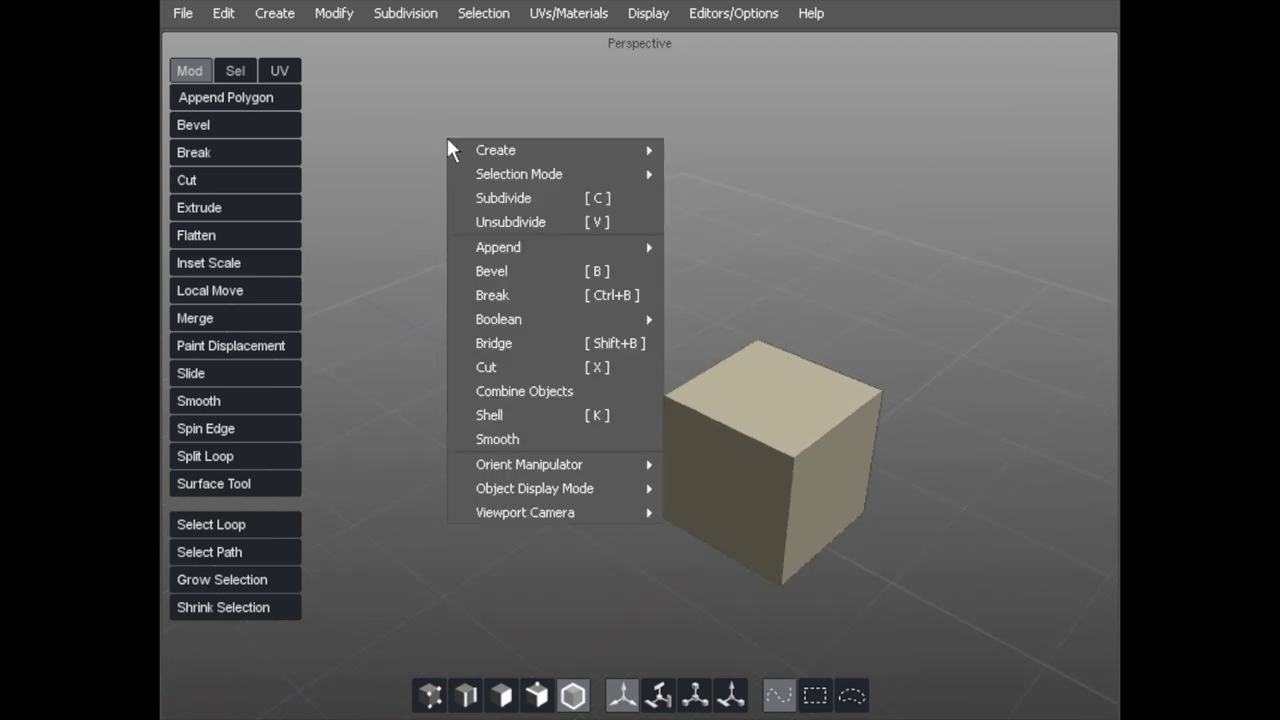
mouse_move(532, 150)
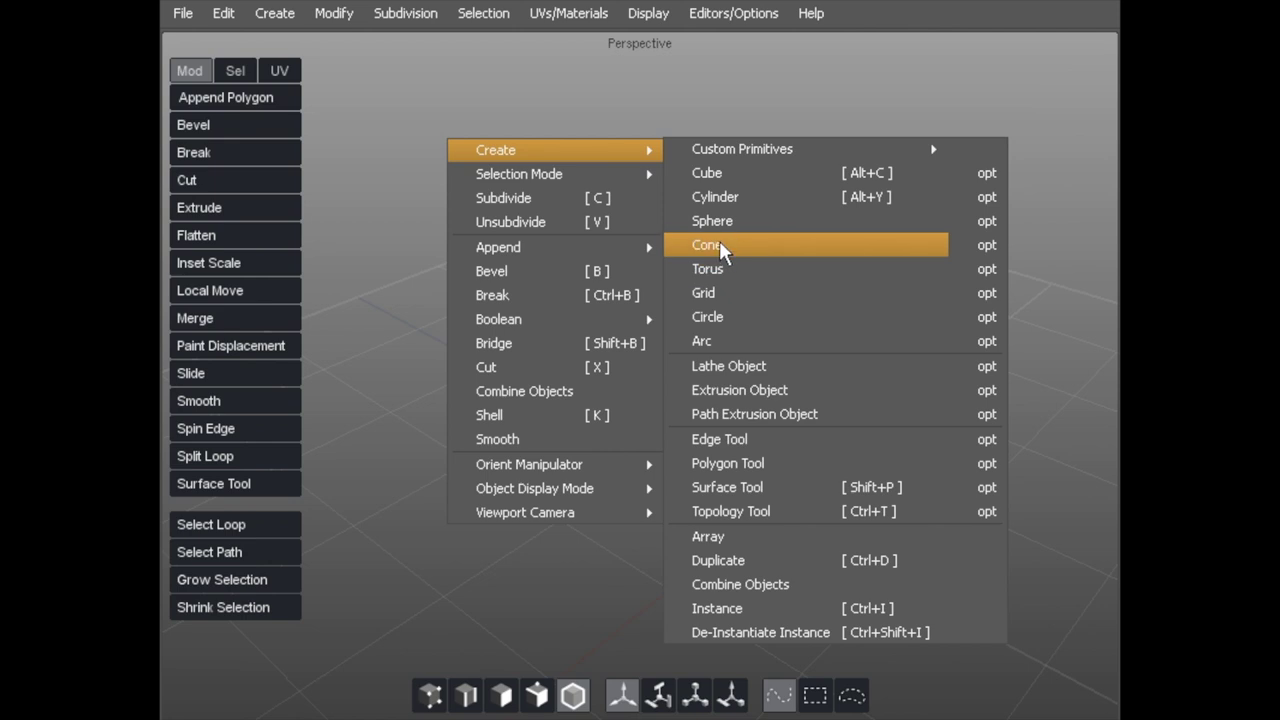
click(718, 196)
scroll(758, 330, down, 3)
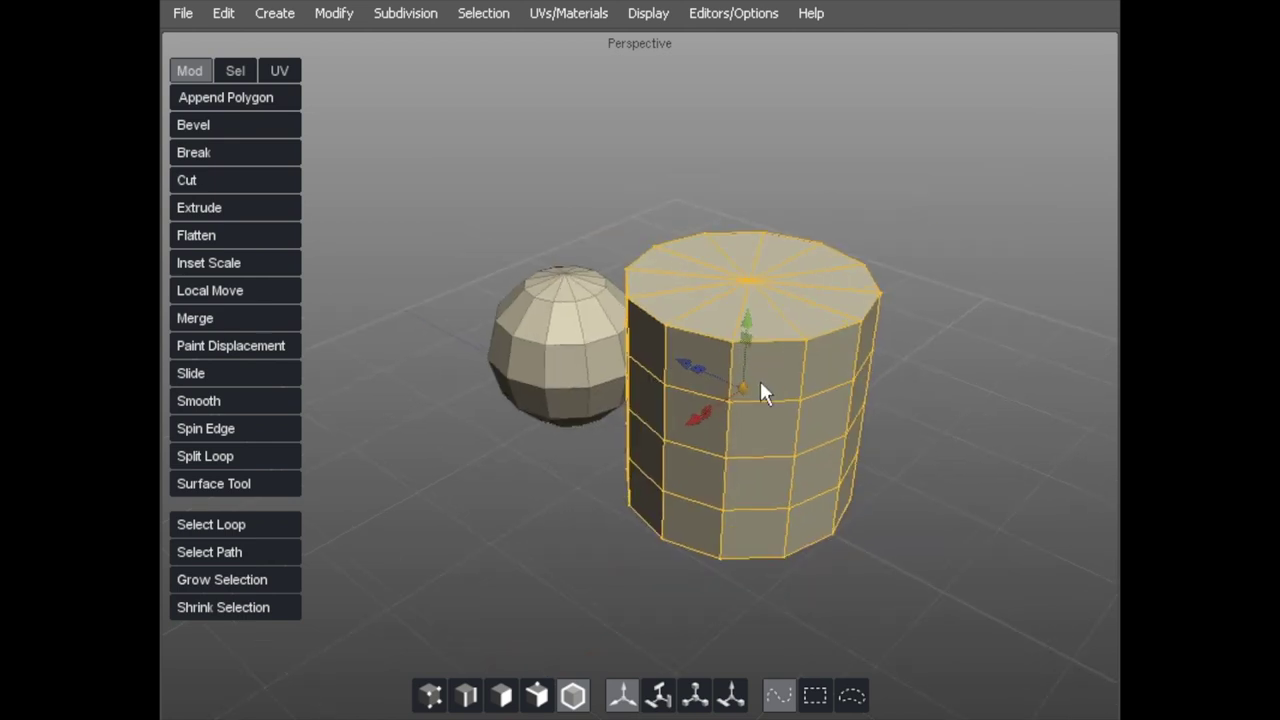
drag(692, 400, 752, 249)
key(r)
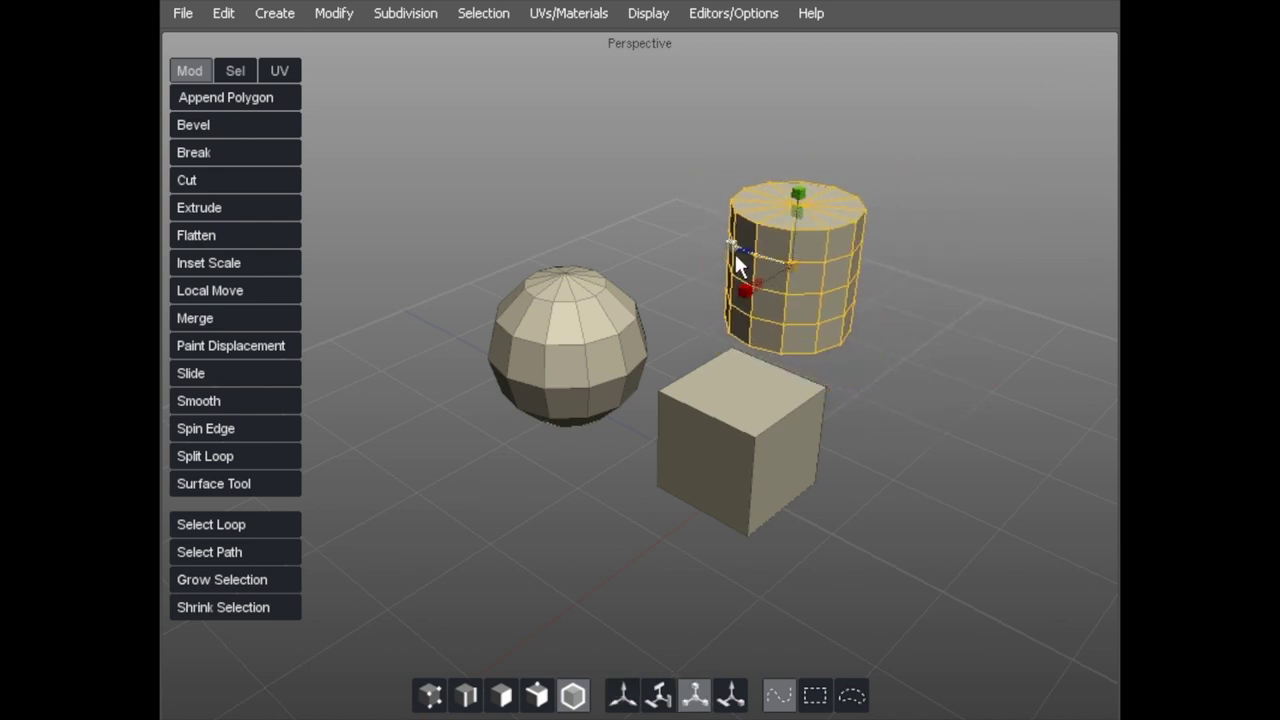
click(600, 240)
scroll(647, 262, up, 3)
alt+drag(648, 257, 560, 220)
Select the cube, cylinder and sphere one by one, then Shift-add sphere and cylinder to the cube
click(741, 443)
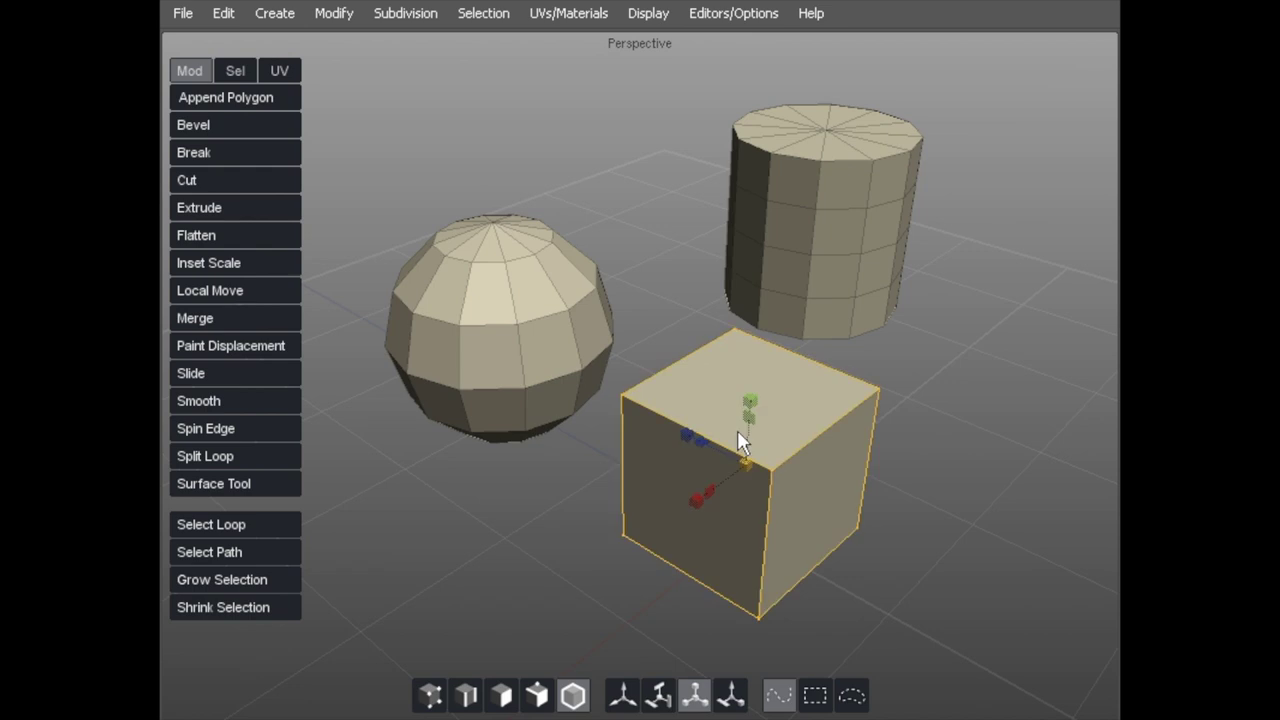
click(784, 268)
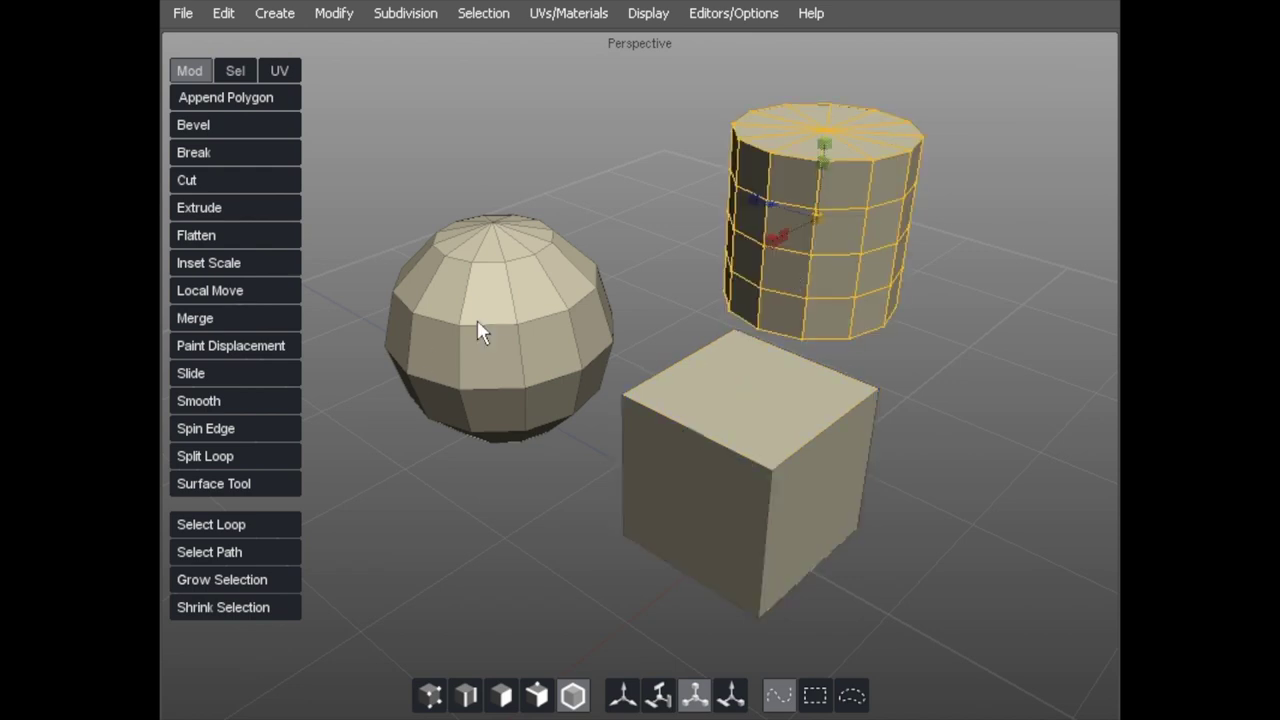
click(479, 325)
click(738, 454)
click(813, 226)
click(503, 316)
click(731, 416)
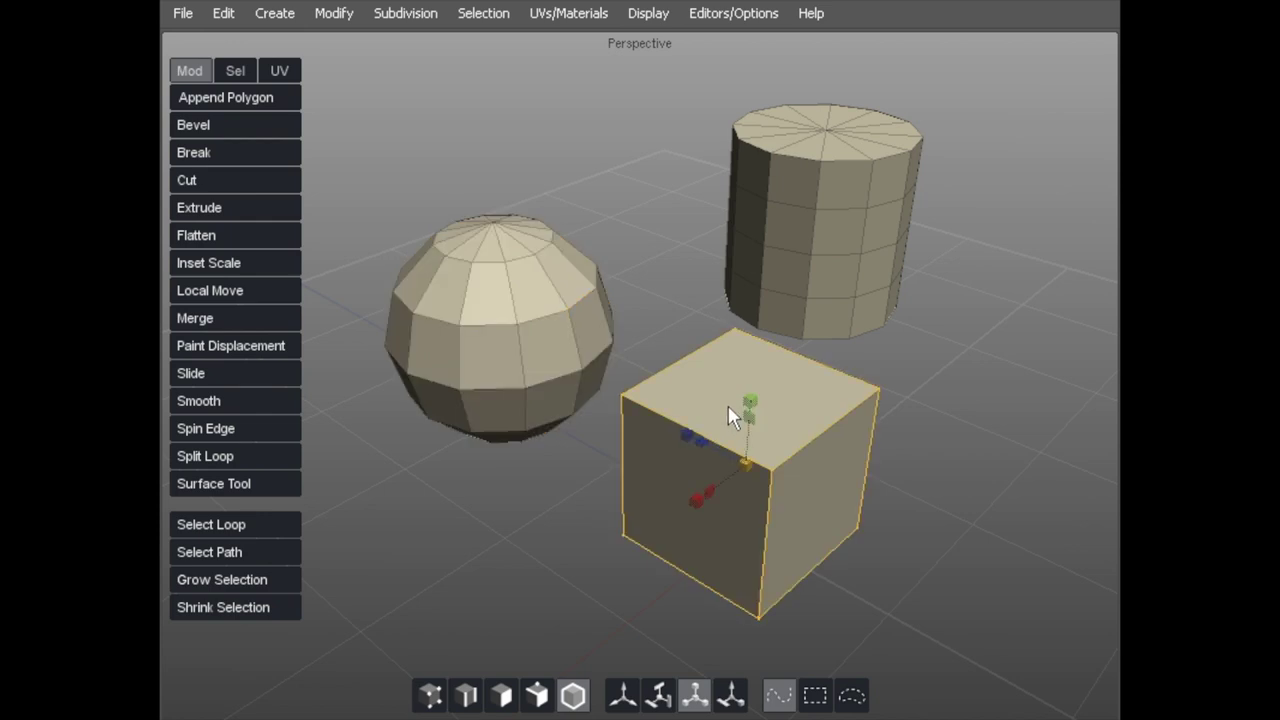
shift+click(532, 318)
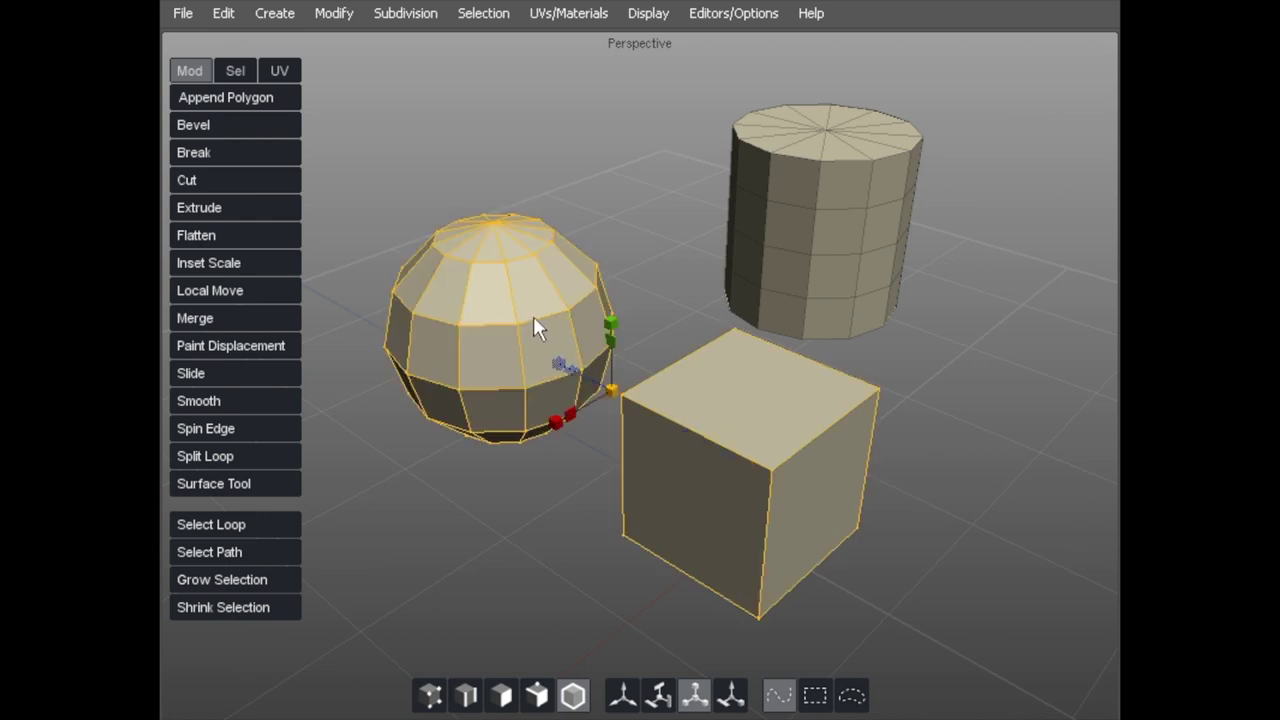
shift+click(802, 225)
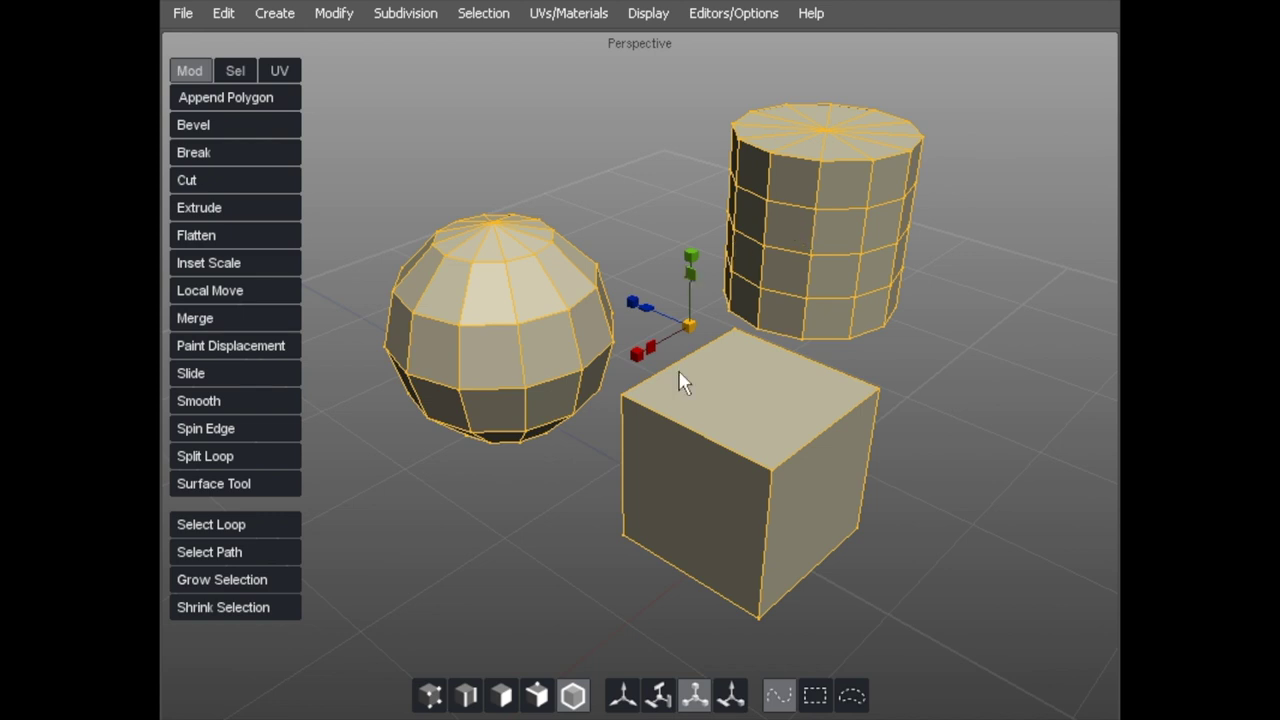
Try the move, scale and rotate tools (W, R, E) on the group, then deselect everything
alt+drag(580, 306, 606, 237)
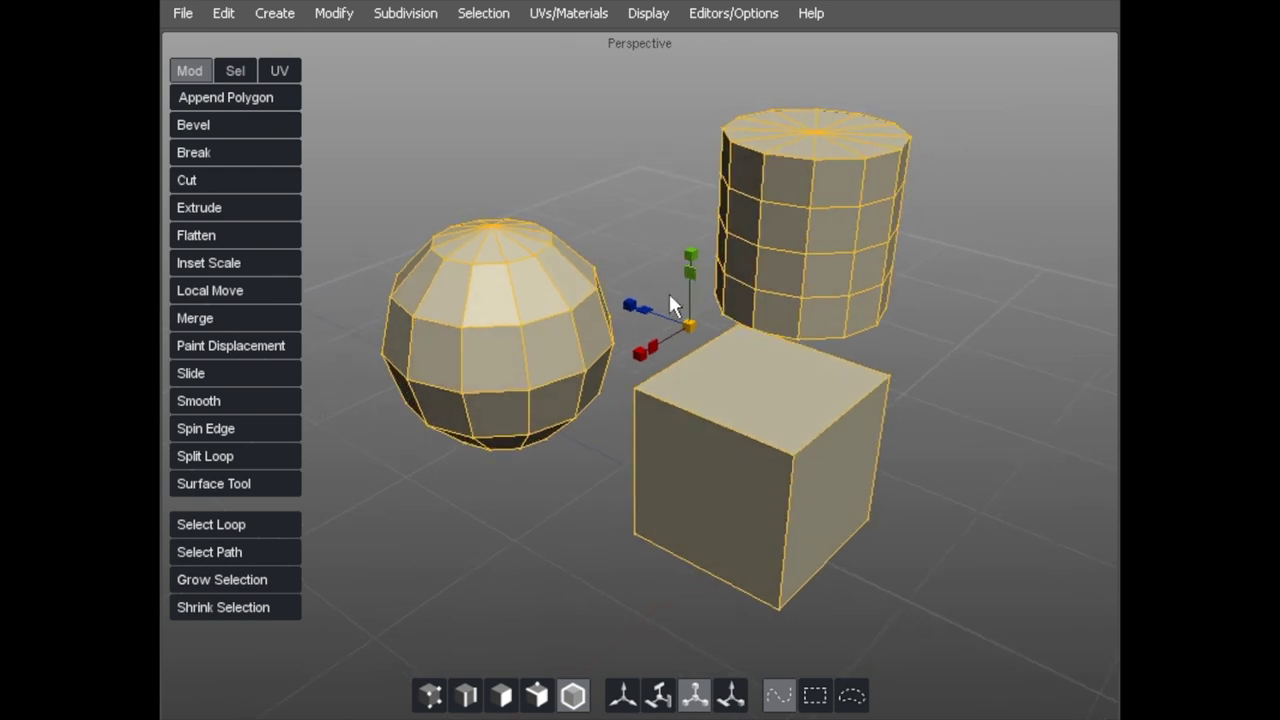
key(w)
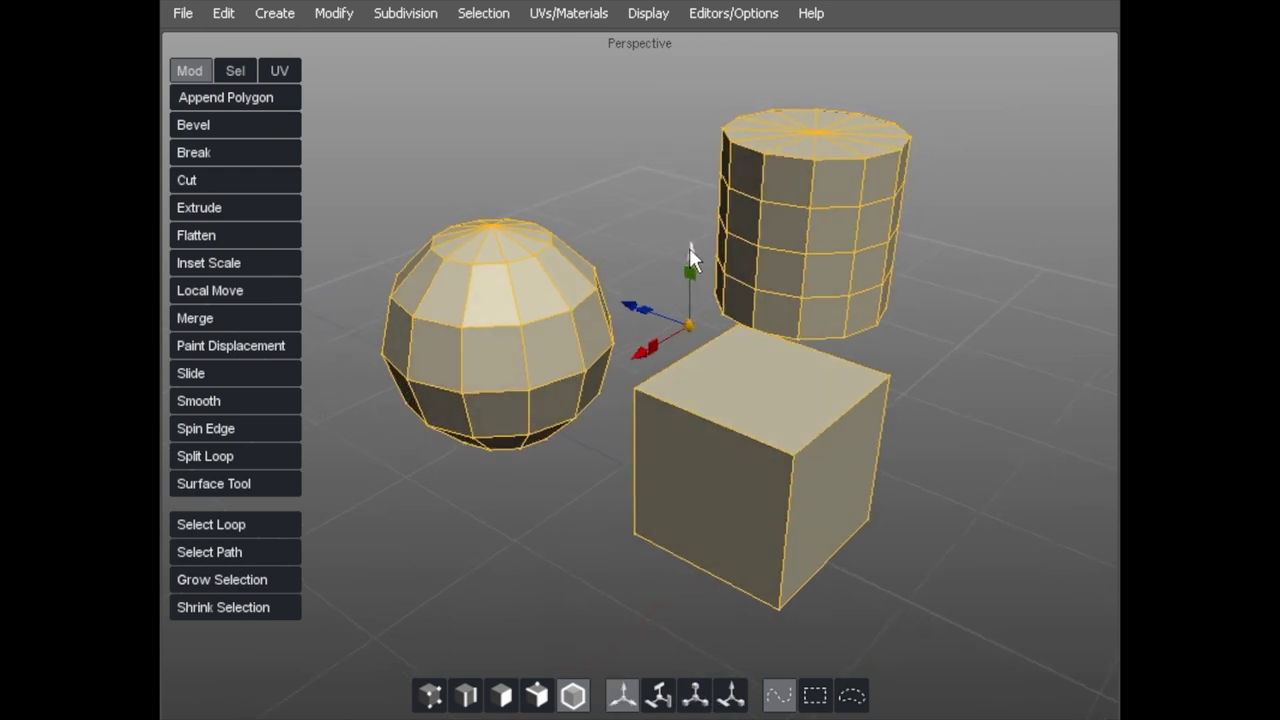
alt+drag(690, 246, 604, 268)
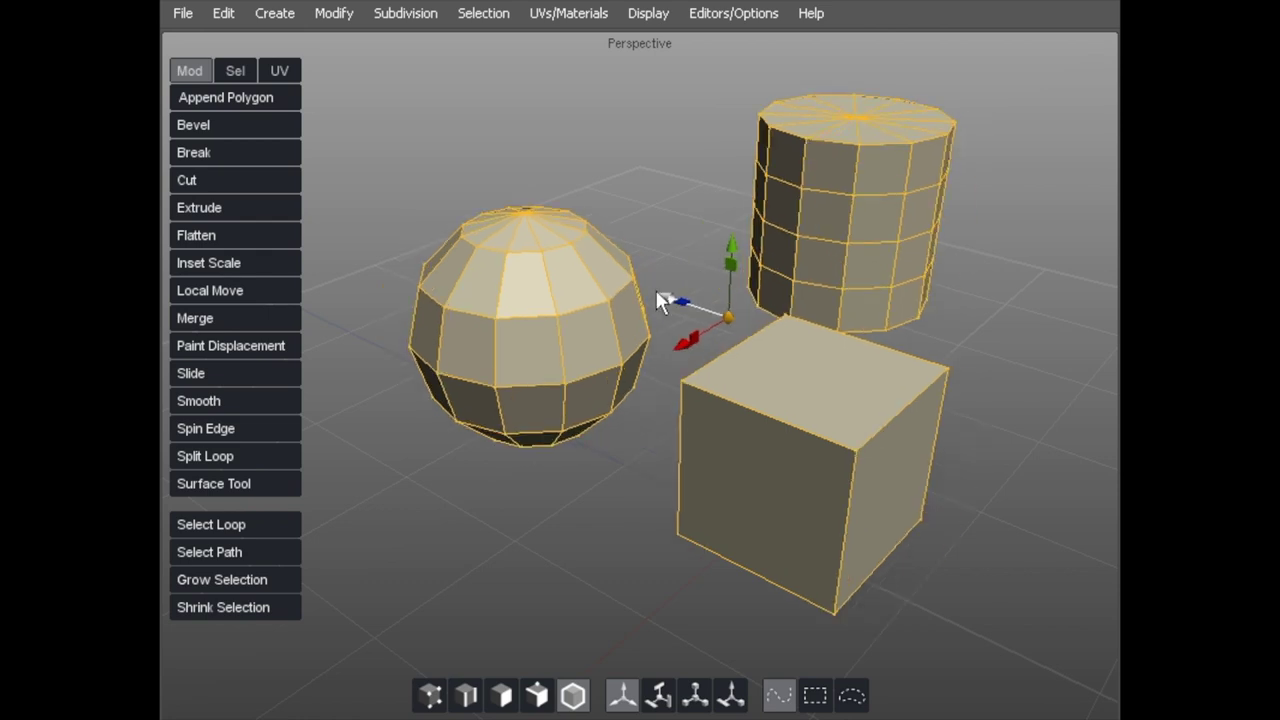
key(r)
mouse_move(673, 298)
alt+right_down()
mouse_move(603, 283)
mouse_move(723, 320)
mouse_move(686, 304)
alt+right_up()
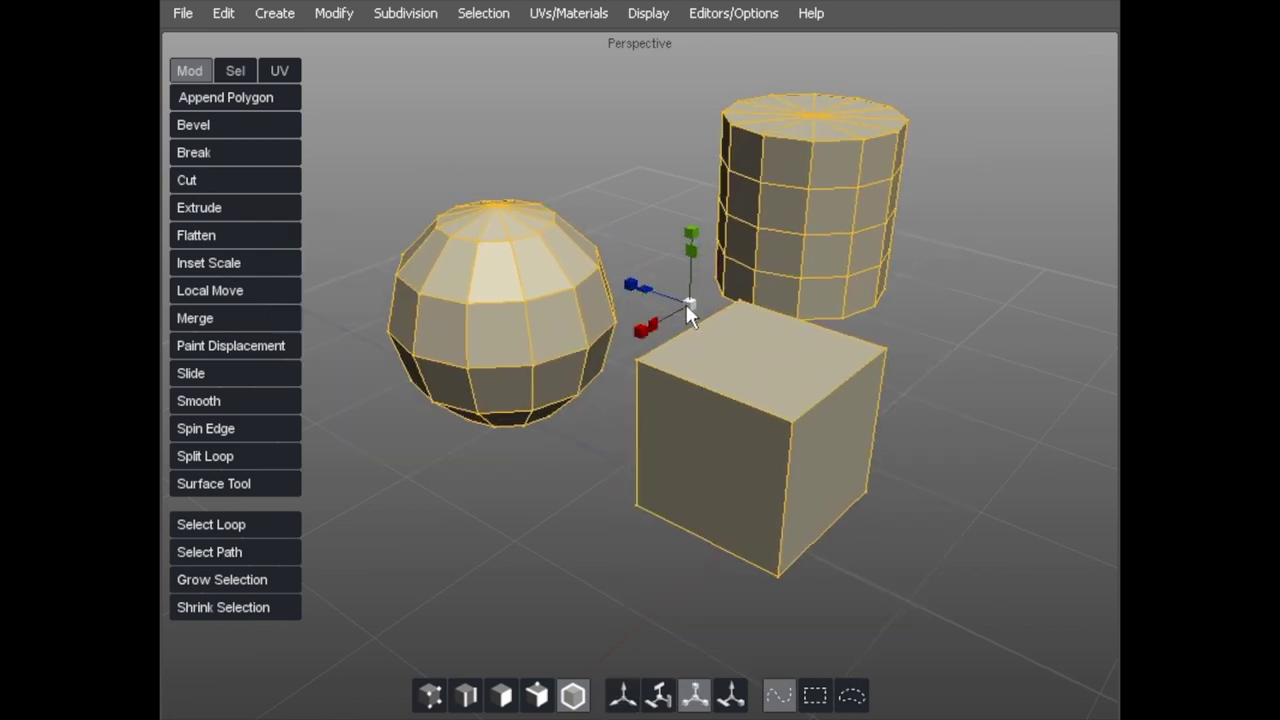
key(e)
alt+drag(649, 280, 634, 329)
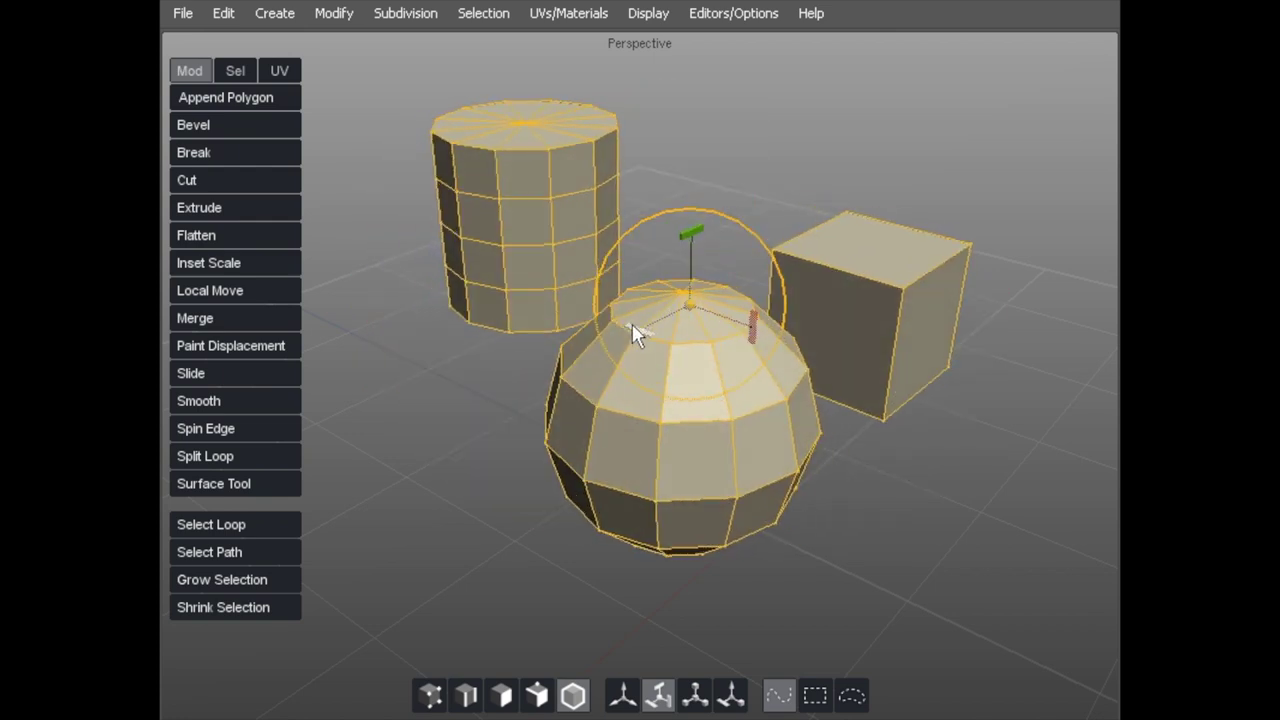
click(439, 360)
alt+drag(748, 390, 638, 362)
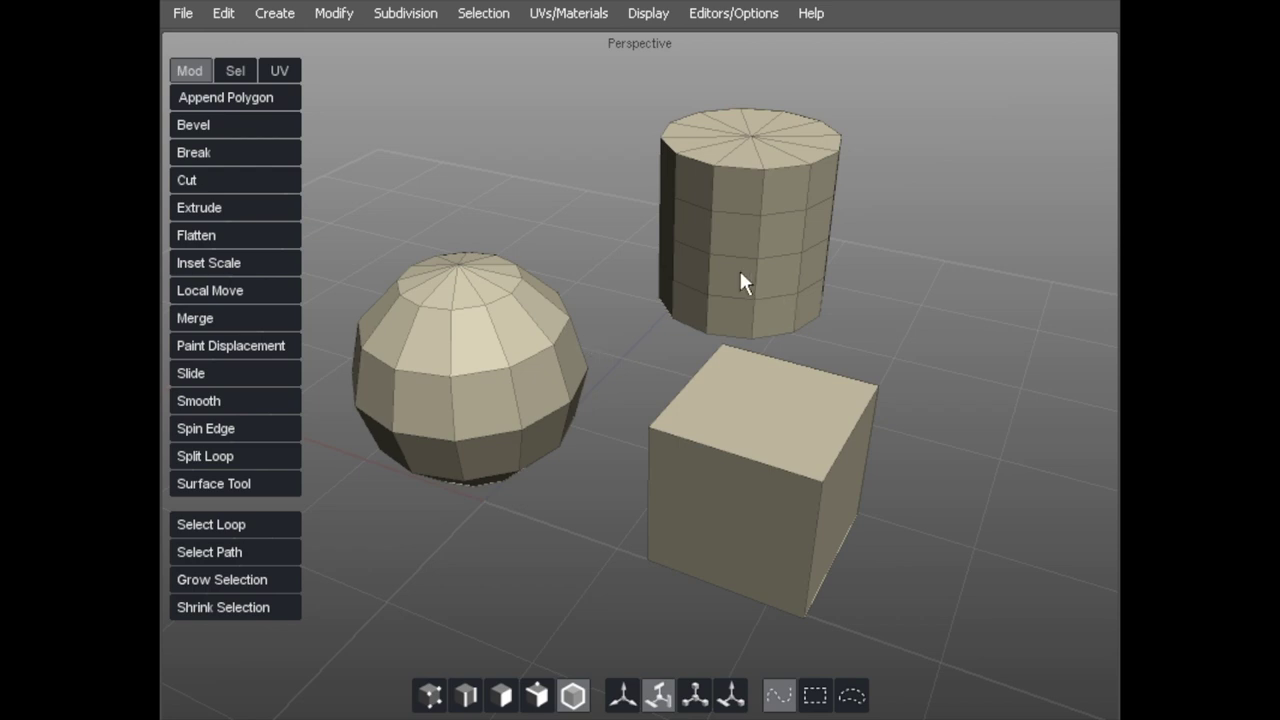
Delete the cylinder and the sphere, leaving only the cube
click(766, 214)
key(Delete)
click(447, 372)
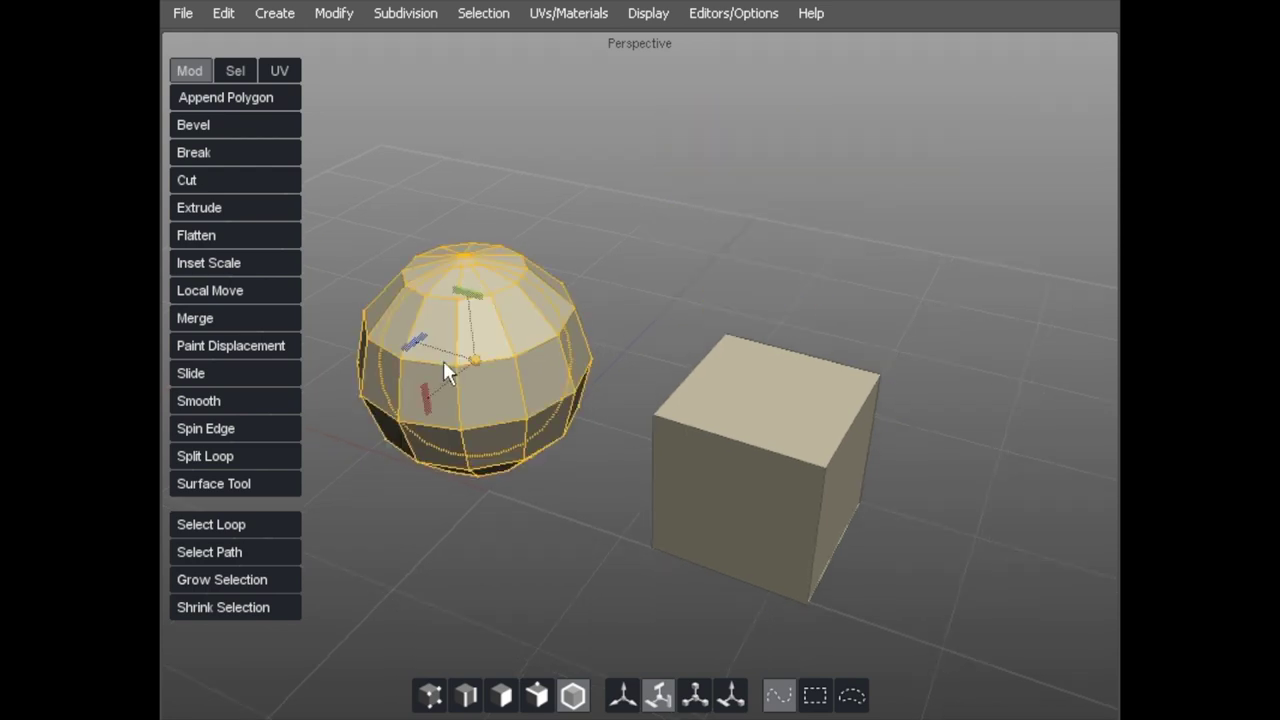
key(Delete)
alt+drag(594, 406, 517, 268)
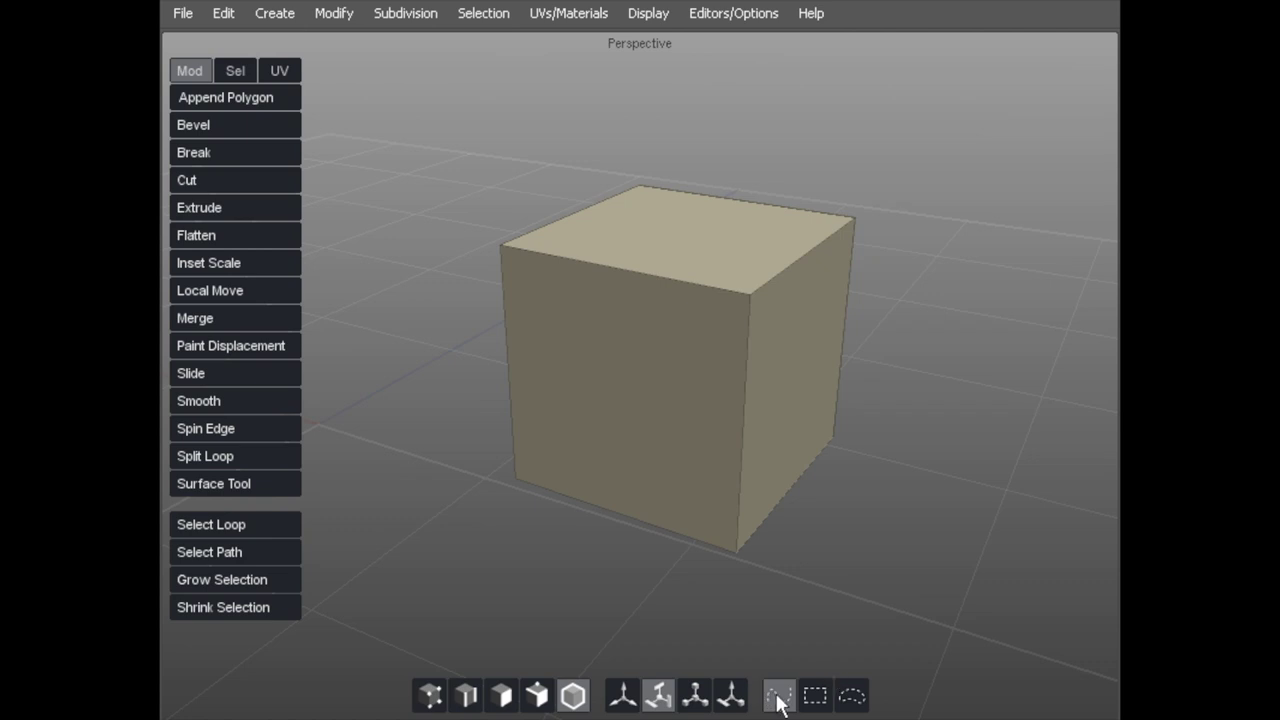
In face mode, select the cube's top, front and right faces in turn, then clear the selection
click(706, 387)
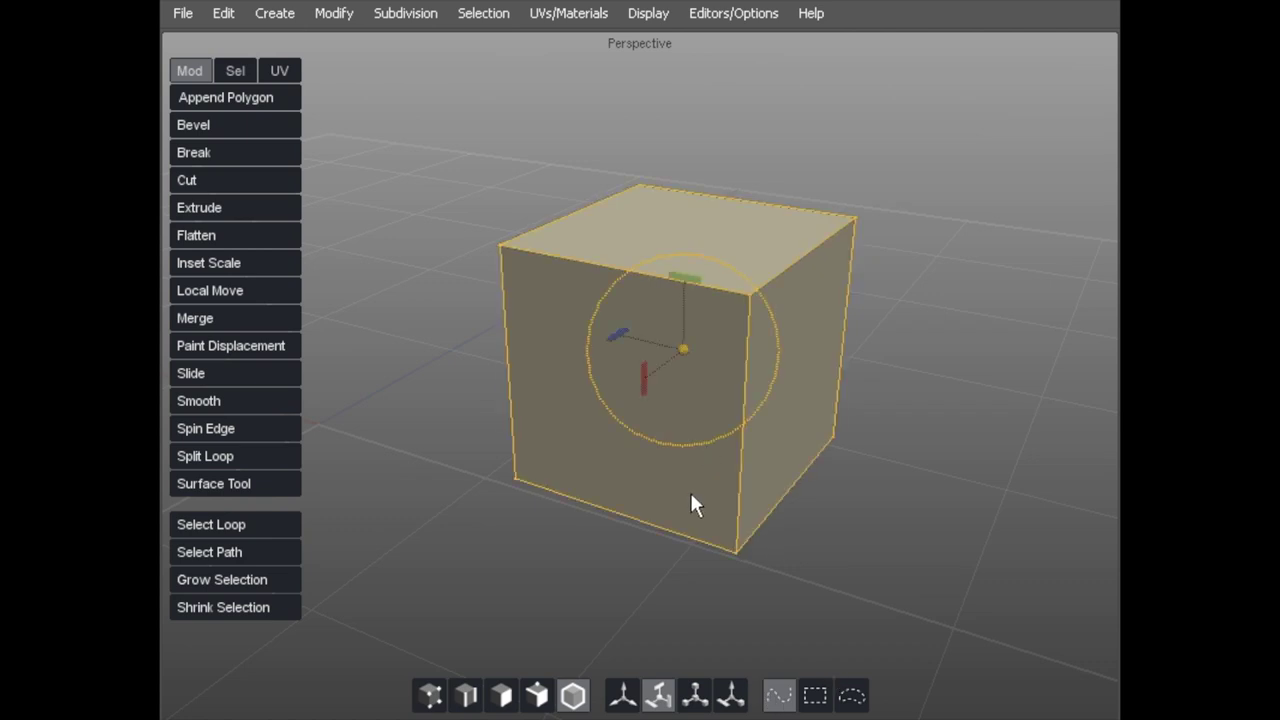
key(w)
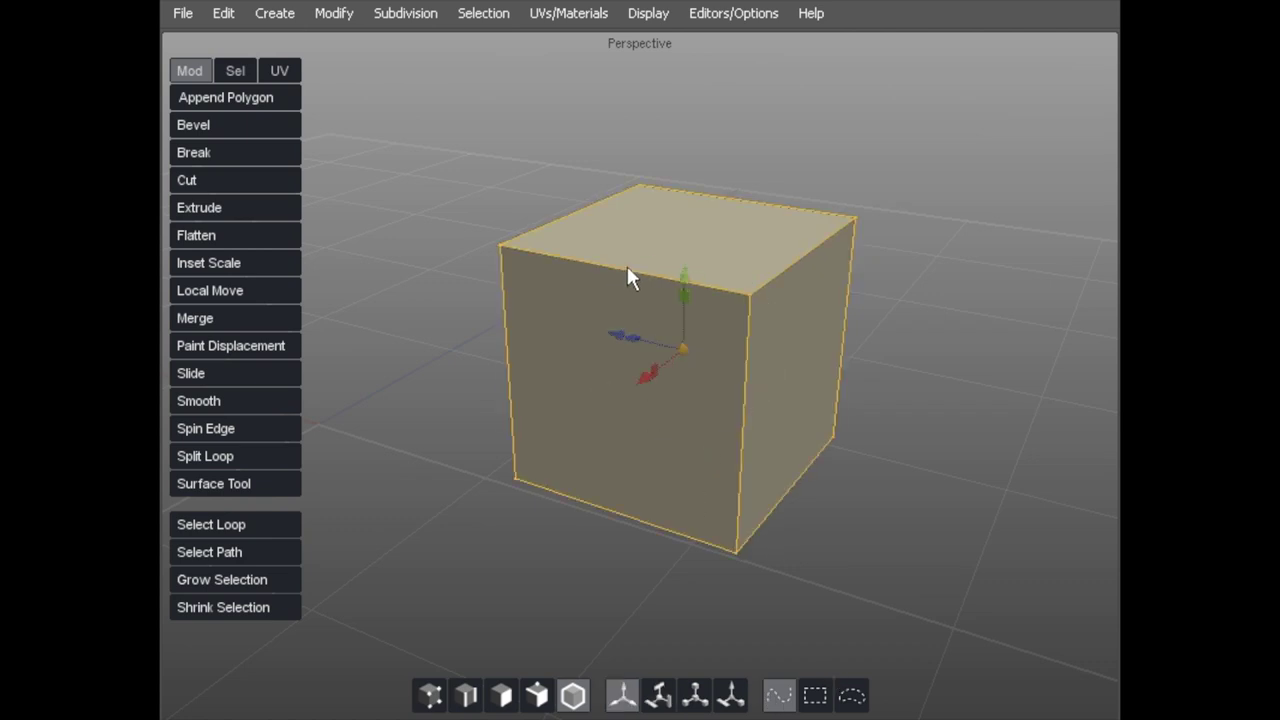
key(r)
key(e)
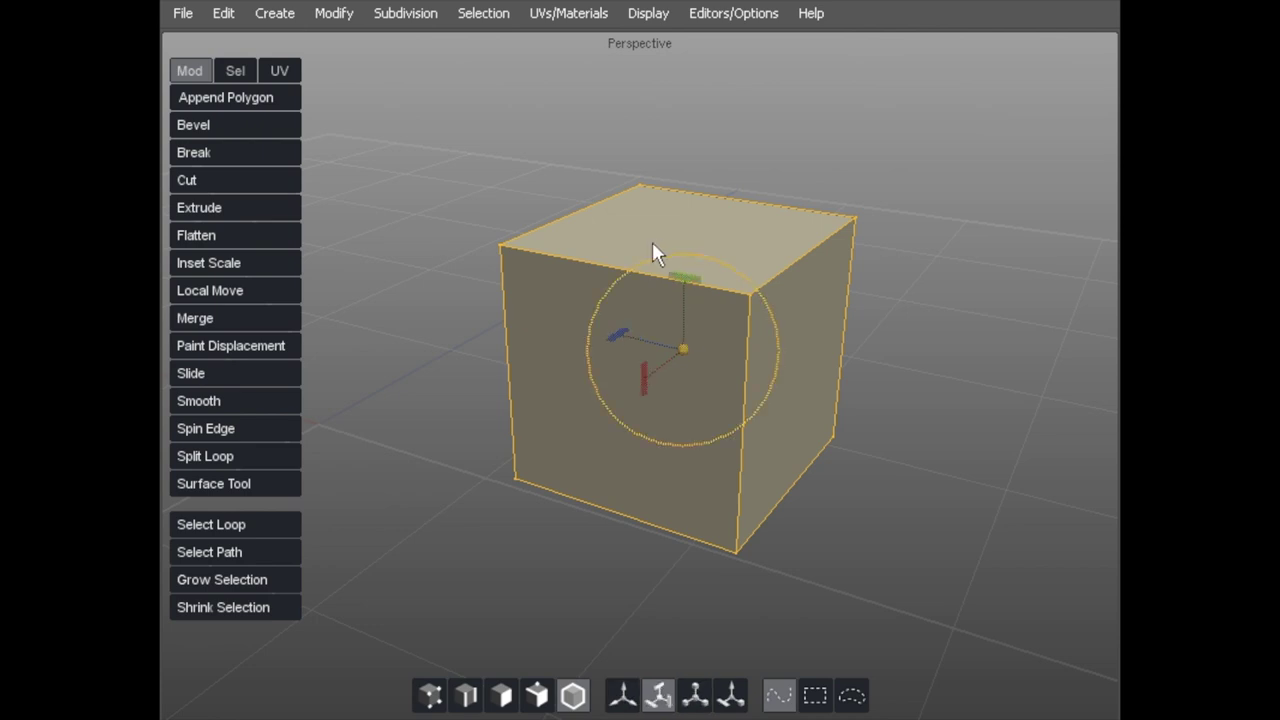
key(d)
click(638, 264)
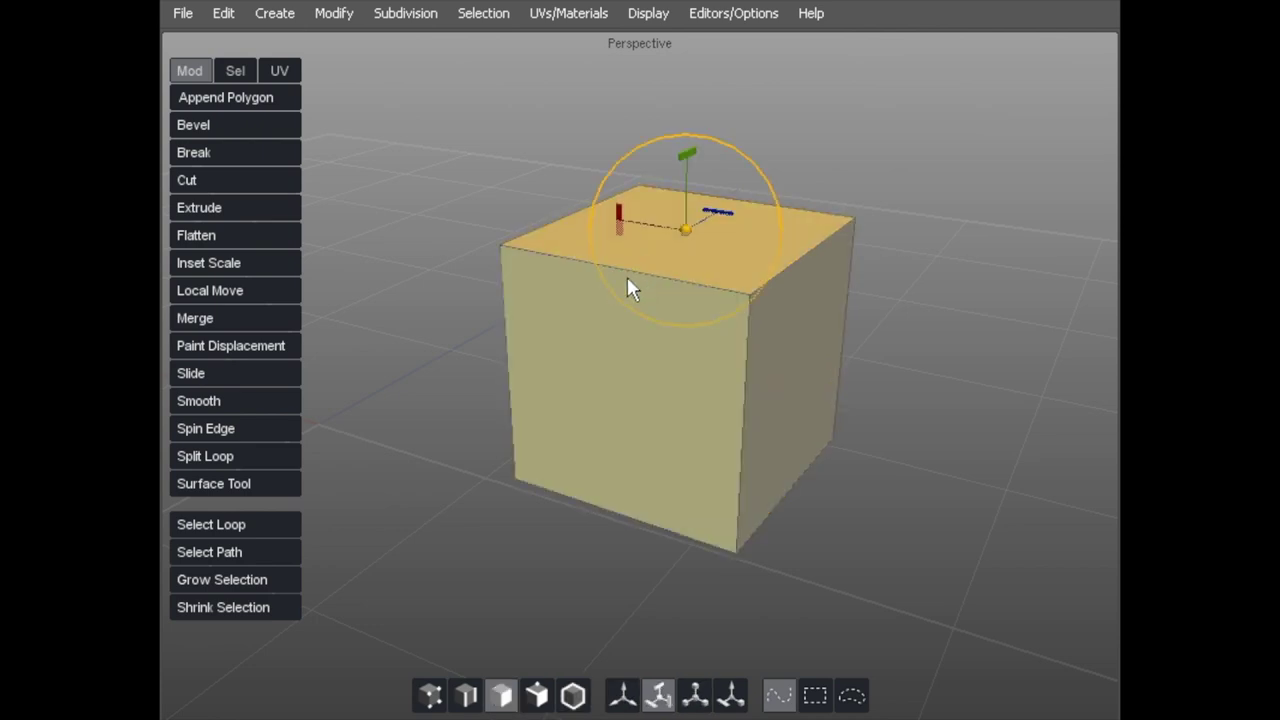
click(585, 405)
click(827, 322)
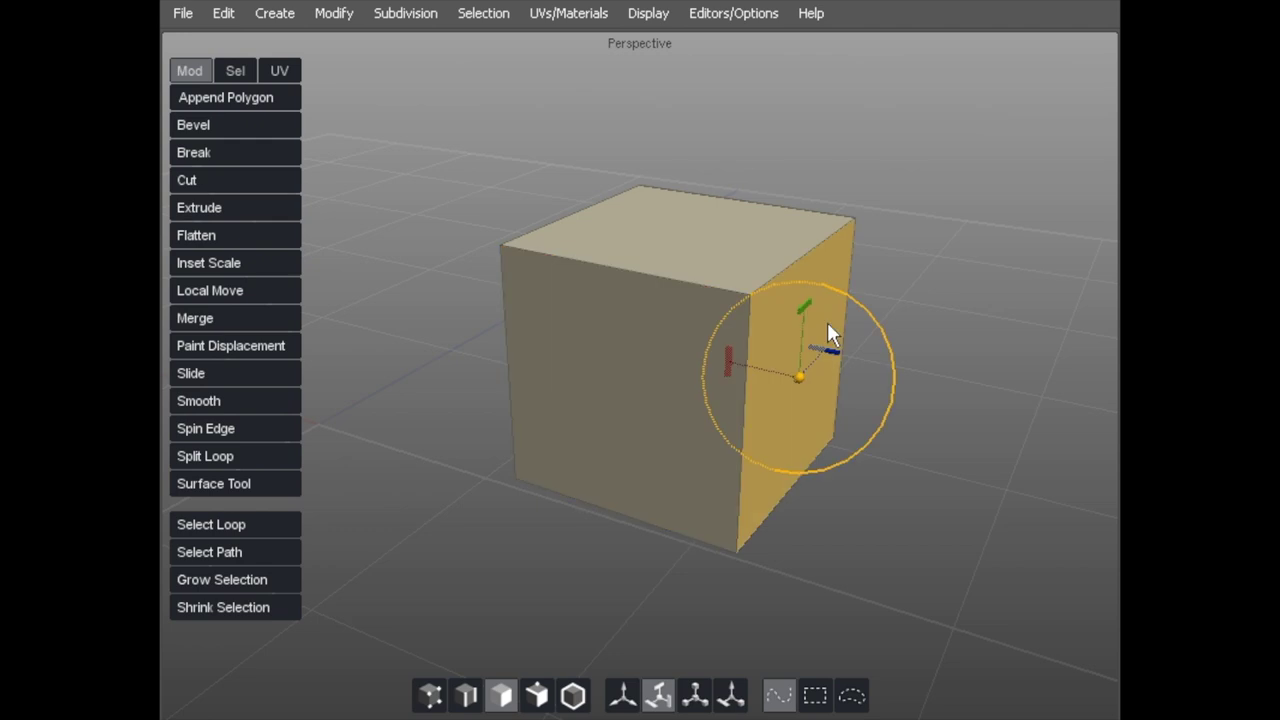
click(880, 338)
Switch to paint selection, pick the top face, then double-click to select the whole cube
click(778, 696)
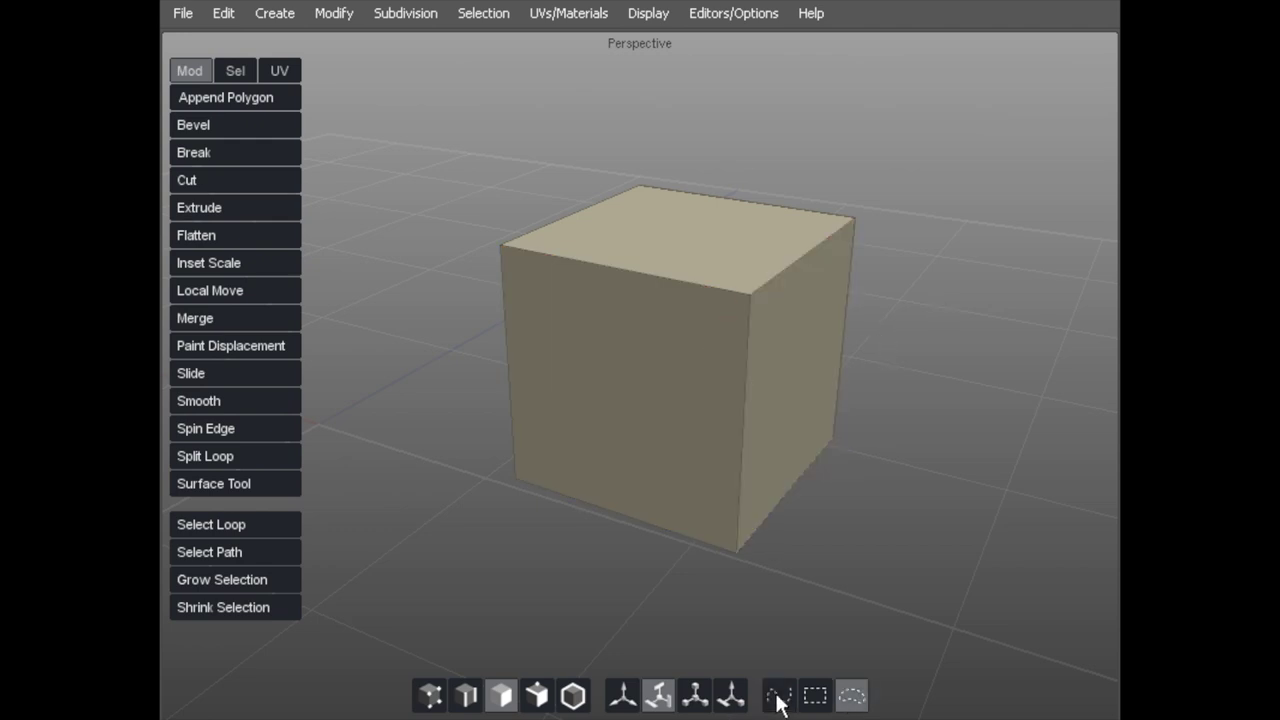
click(778, 698)
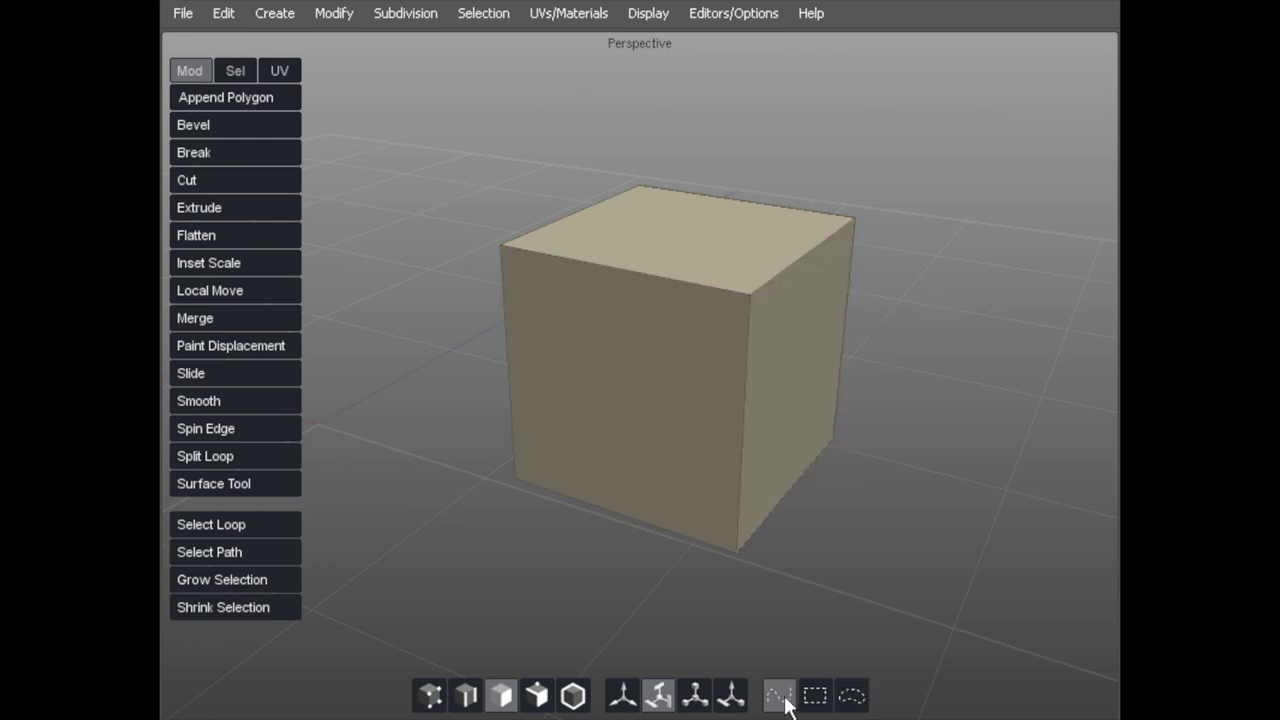
click(627, 199)
click(577, 171)
double_click(725, 251)
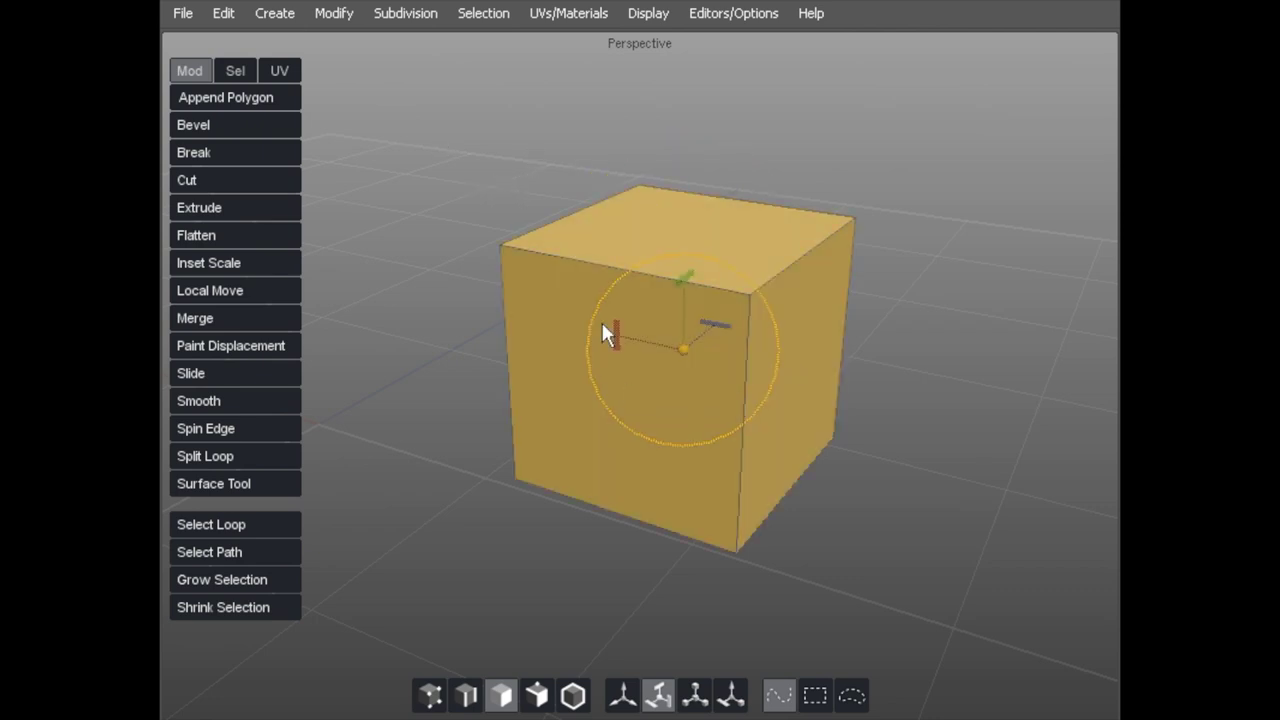
click(476, 145)
double_click(771, 320)
Select the whole cube with a rectangle marquee, then deselect it
click(458, 149)
click(815, 695)
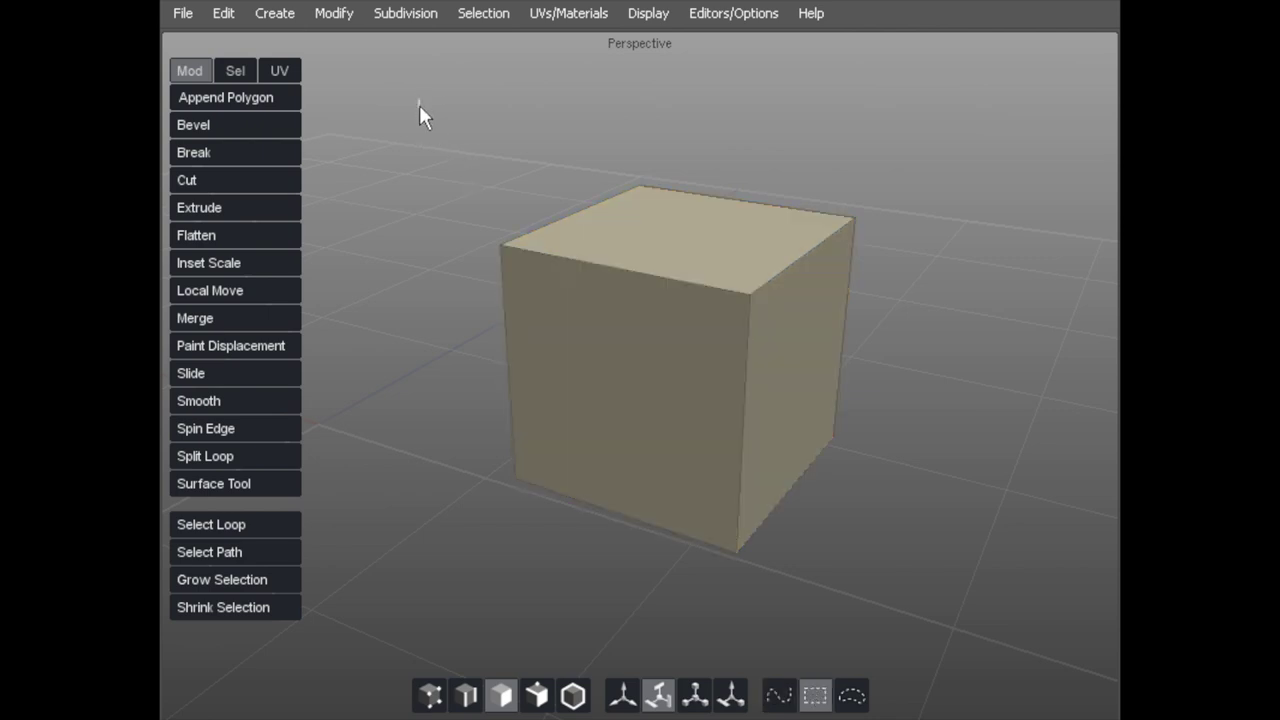
drag(441, 139, 943, 611)
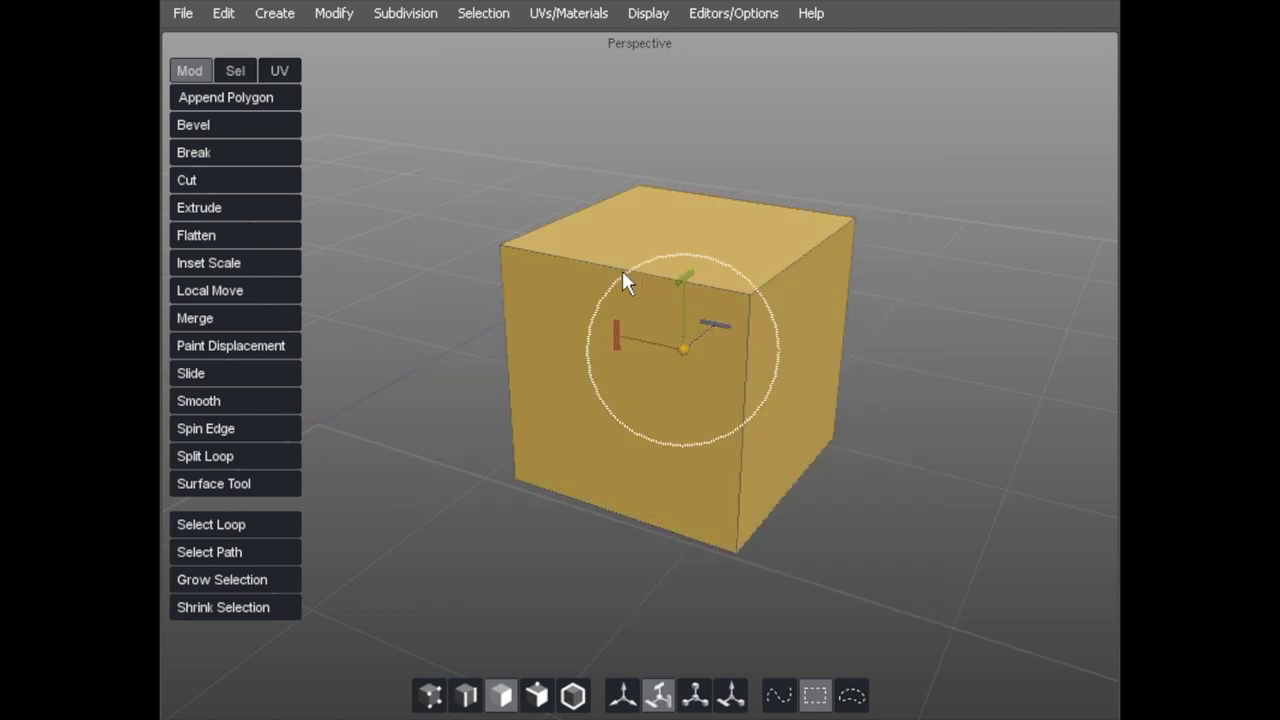
click(454, 152)
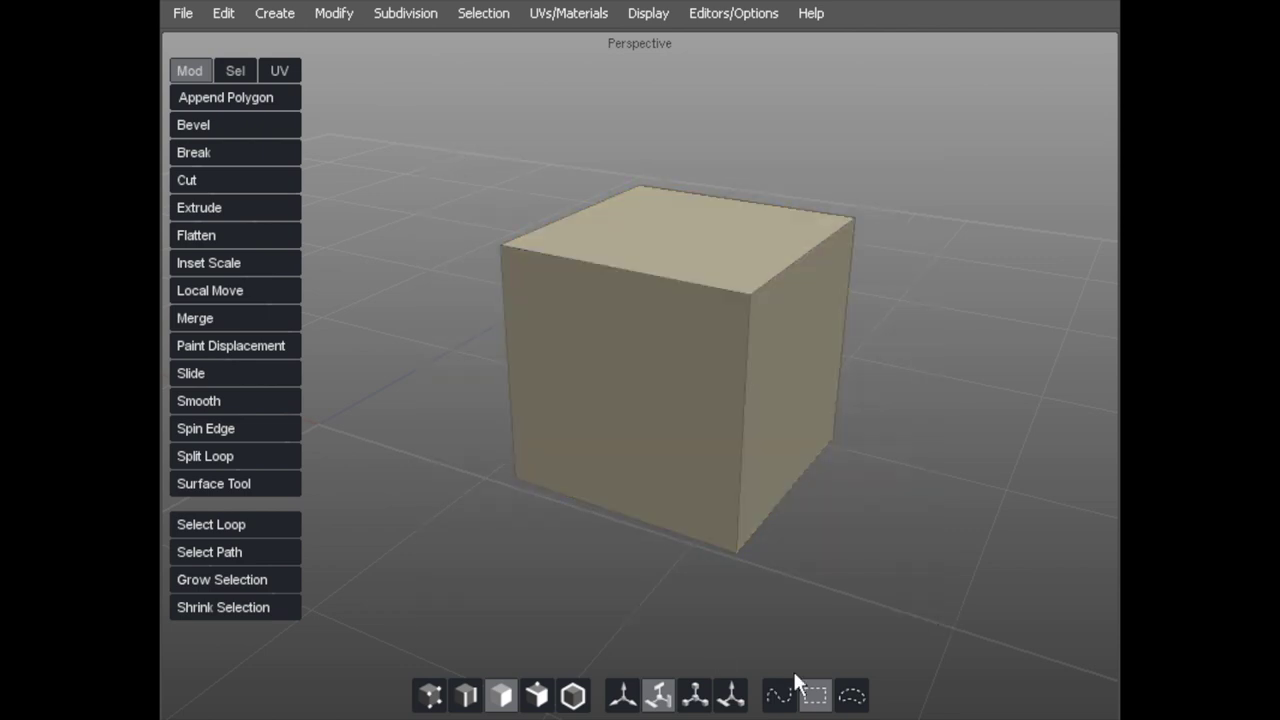
Select the cube with a freehand lasso loop, then deselect it
click(851, 693)
drag(611, 126, 592, 134)
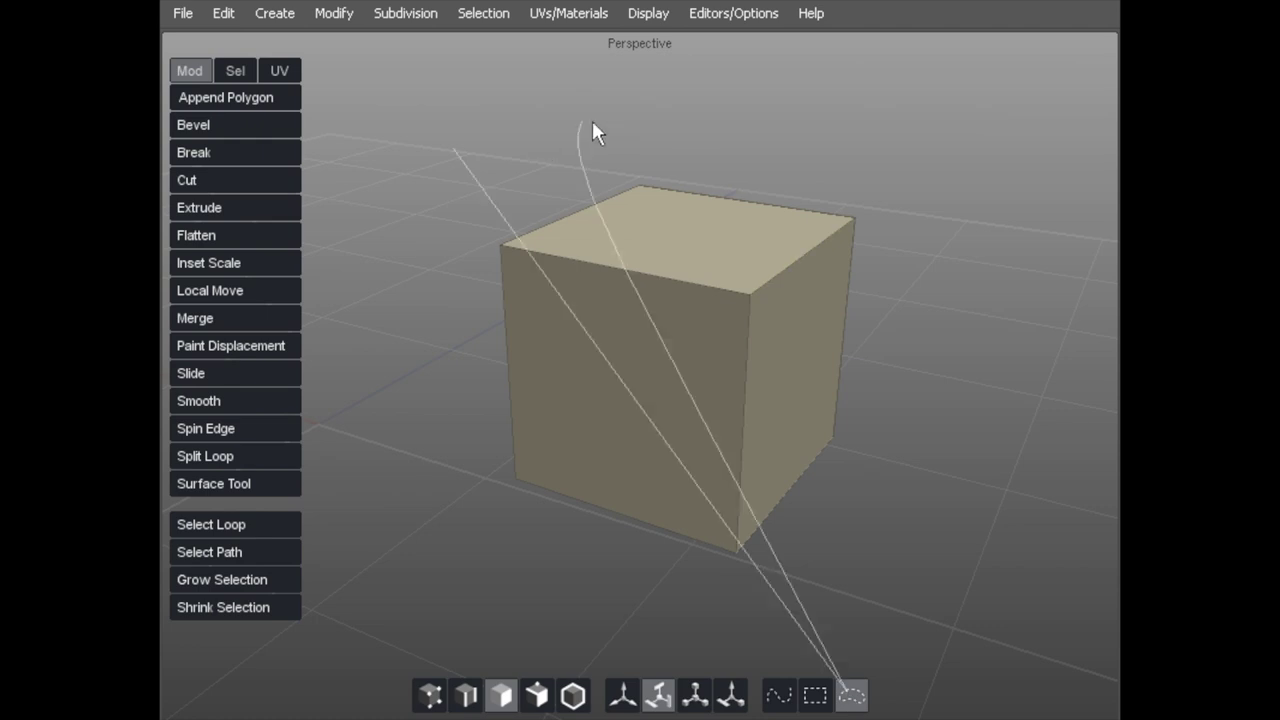
mouse_move(734, 145)
mouse_down()
mouse_move(803, 155)
mouse_move(906, 362)
mouse_move(593, 614)
mouse_up()
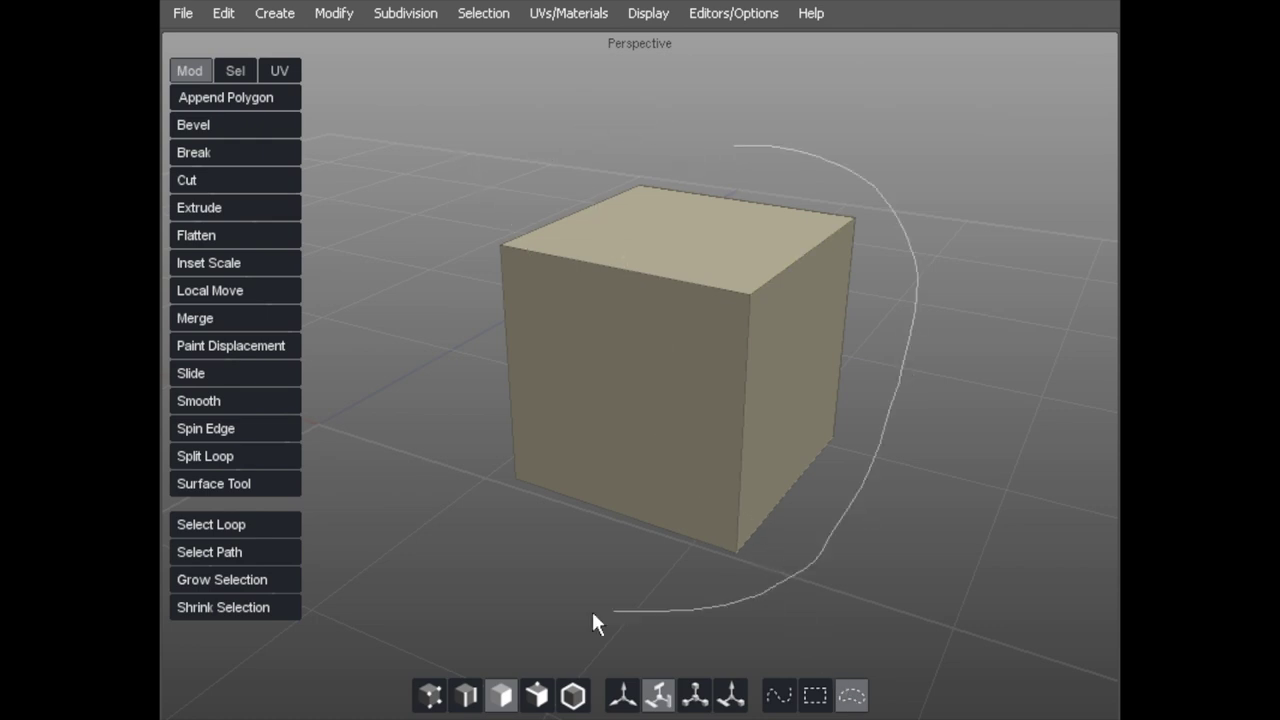
drag(406, 437, 610, 137)
drag(736, 152, 748, 157)
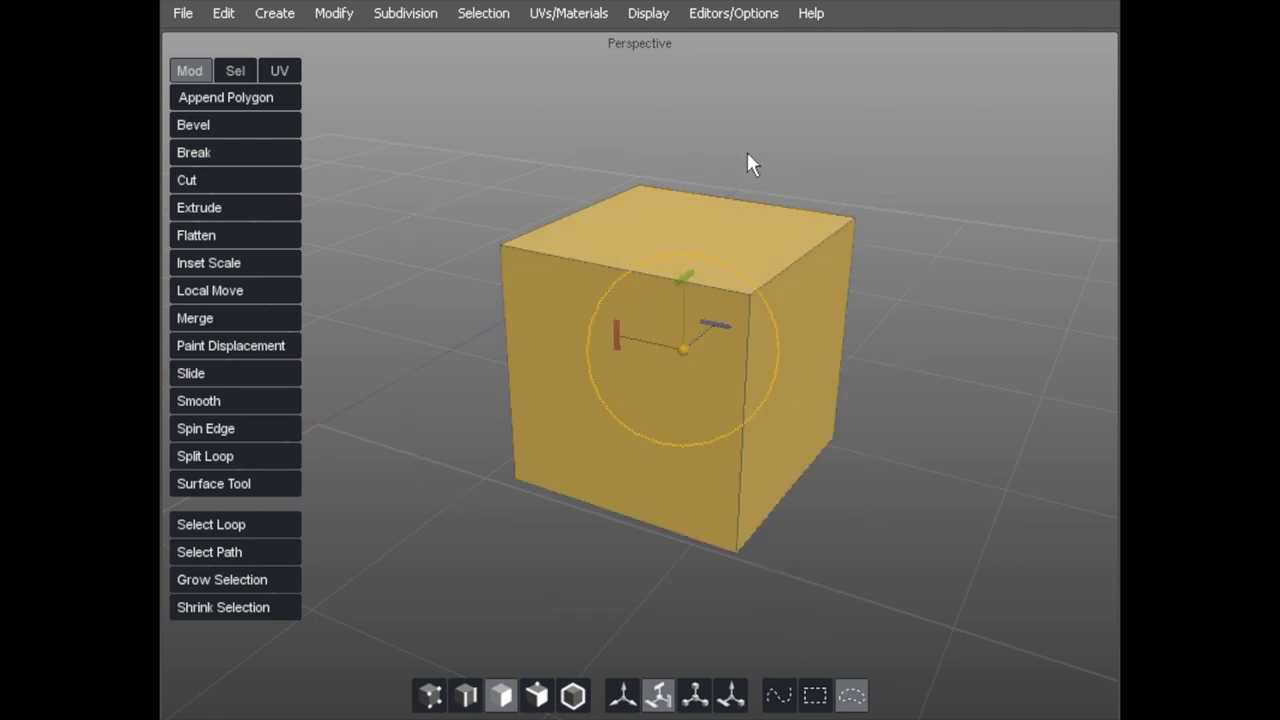
click(446, 212)
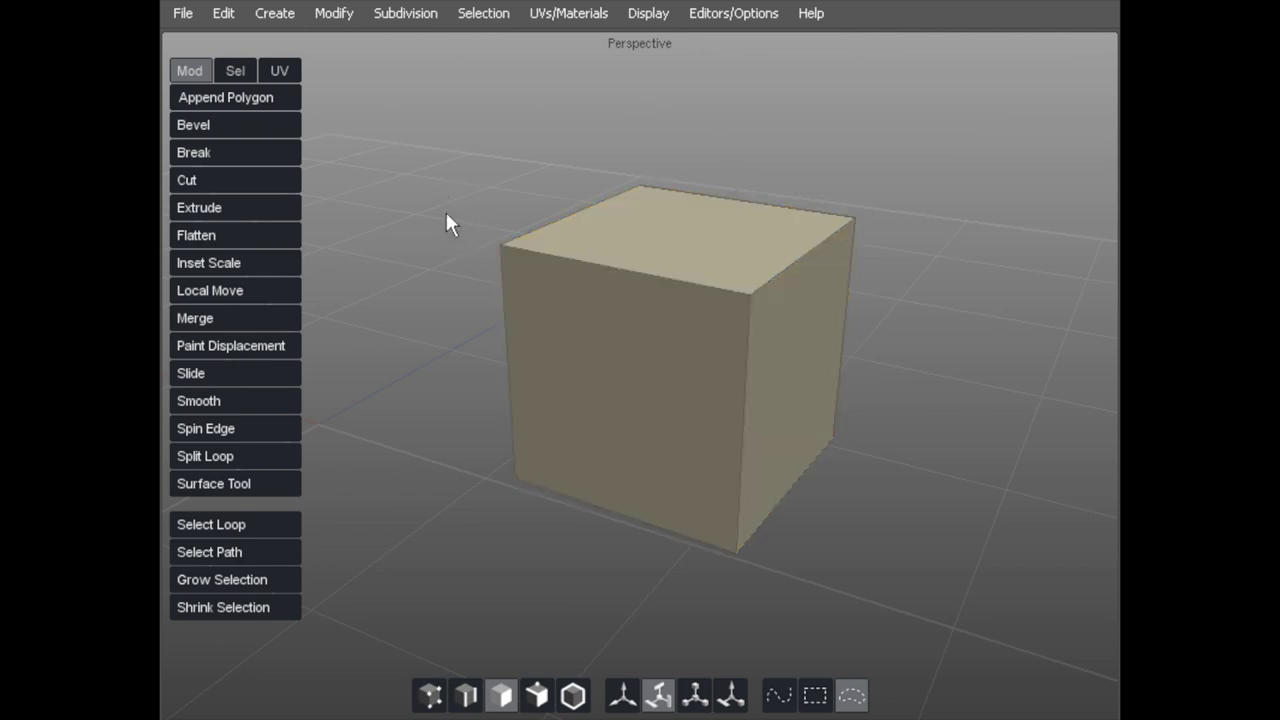
Switch the cube to edge mode, then select and deselect its top-front edge
key(s)
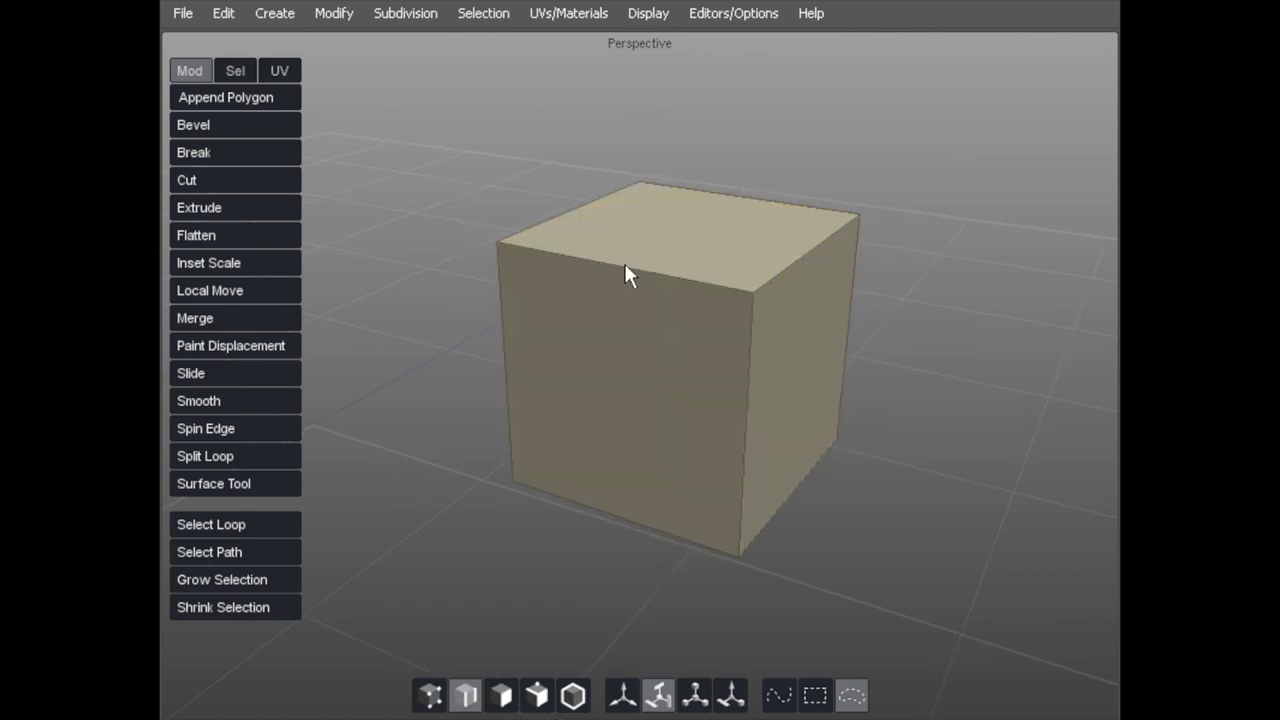
click(620, 264)
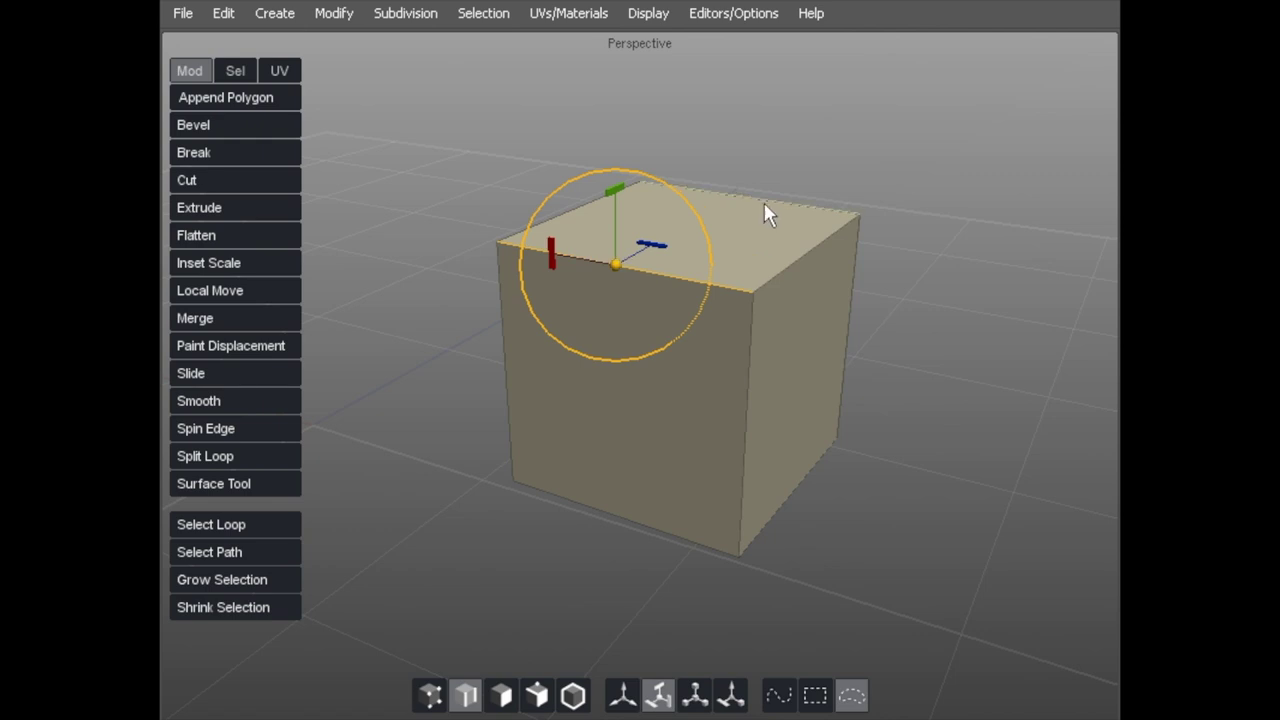
click(344, 130)
Paint-select the cube's top back edges and the front-face edges, then clear them
click(779, 697)
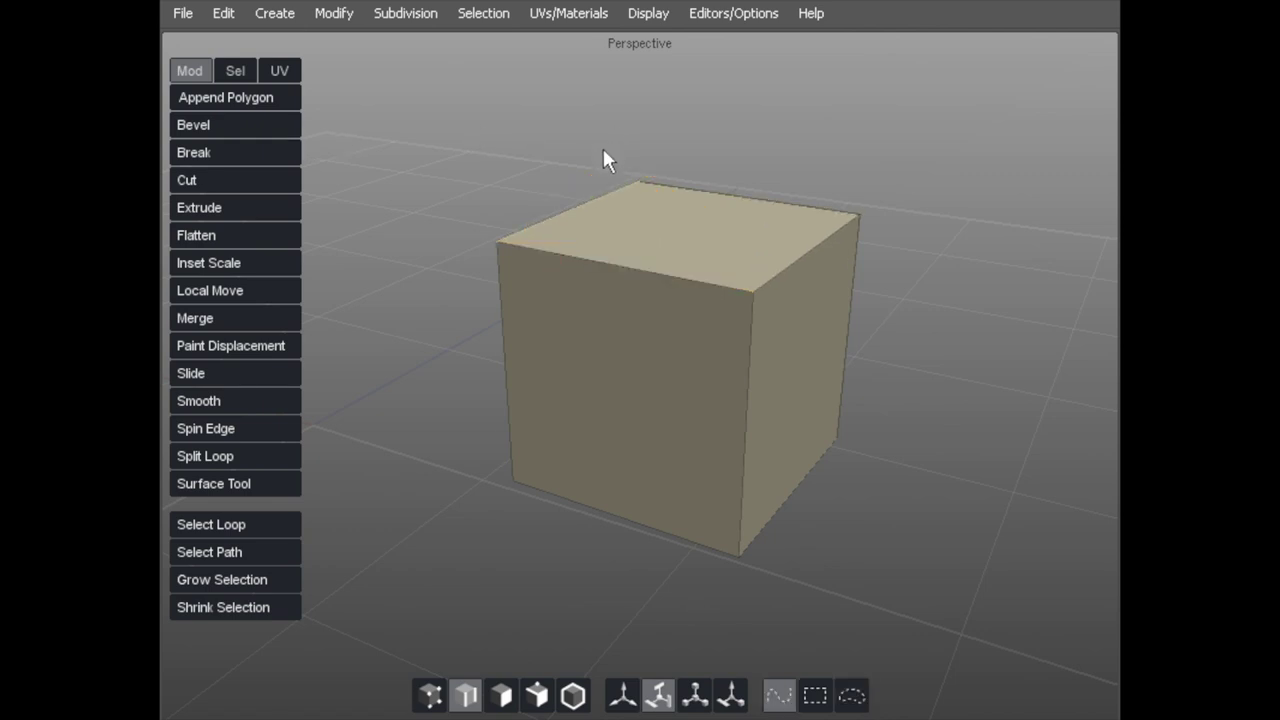
mouse_move(629, 157)
mouse_down()
mouse_move(849, 240)
mouse_move(811, 246)
mouse_move(754, 314)
mouse_move(761, 390)
mouse_up()
click(793, 469)
click(605, 499)
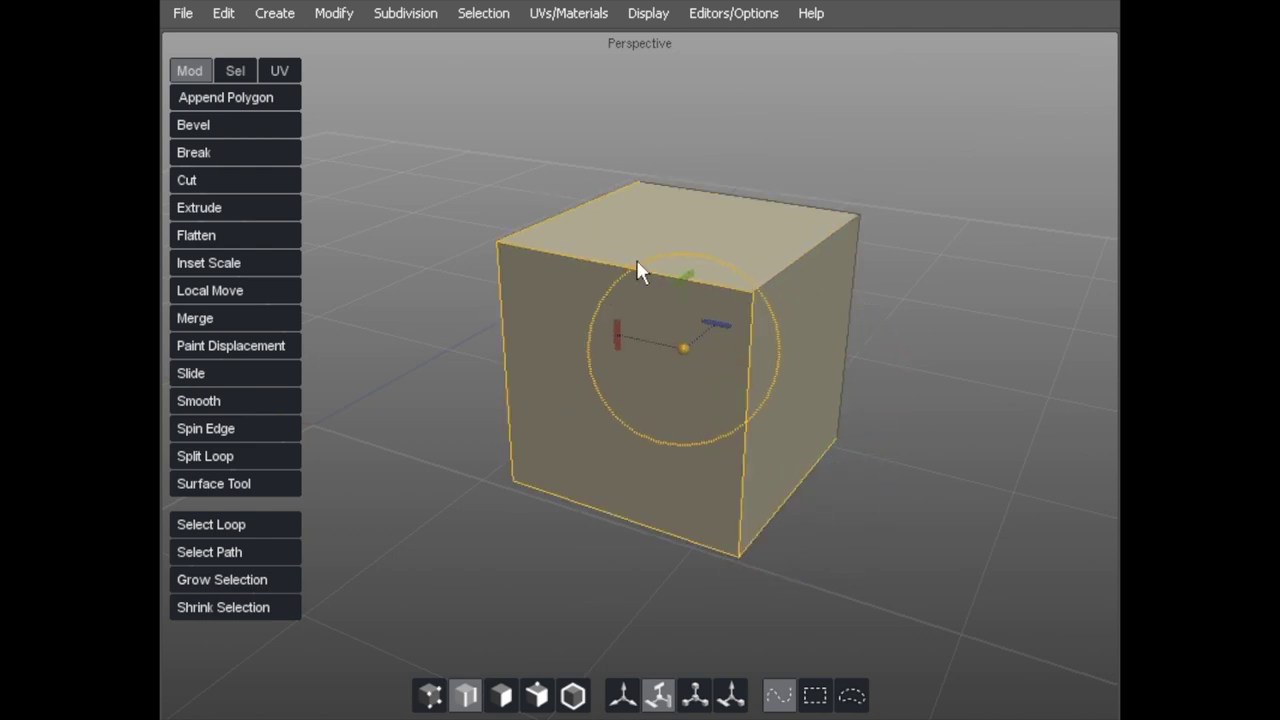
click(948, 349)
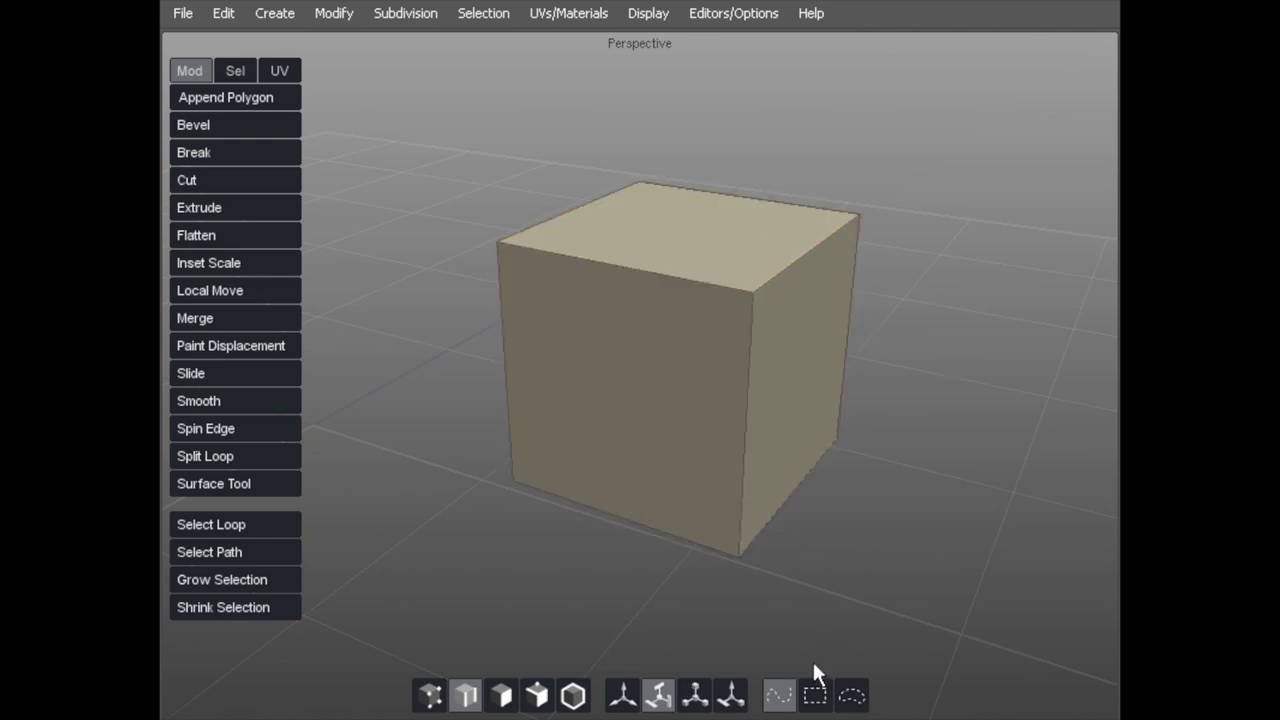
With rectangle selection, pick the top-right, back top and right vertical edges, clearing each time
click(815, 697)
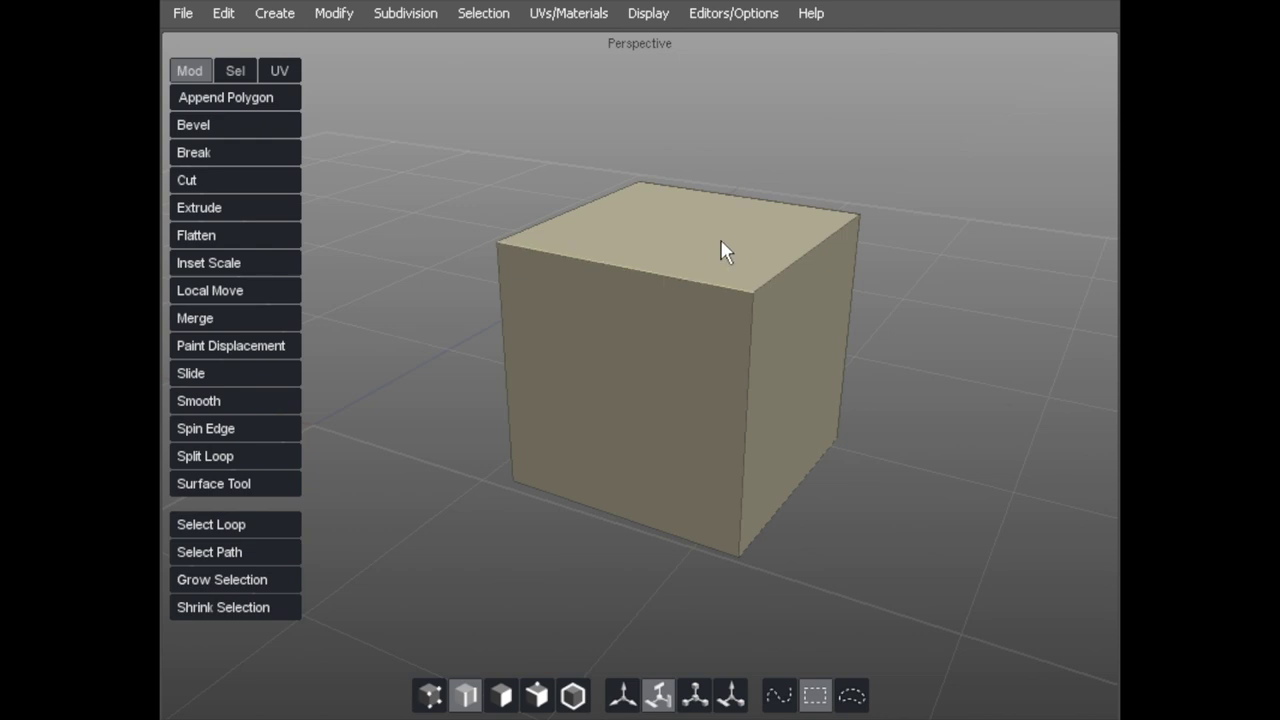
click(778, 273)
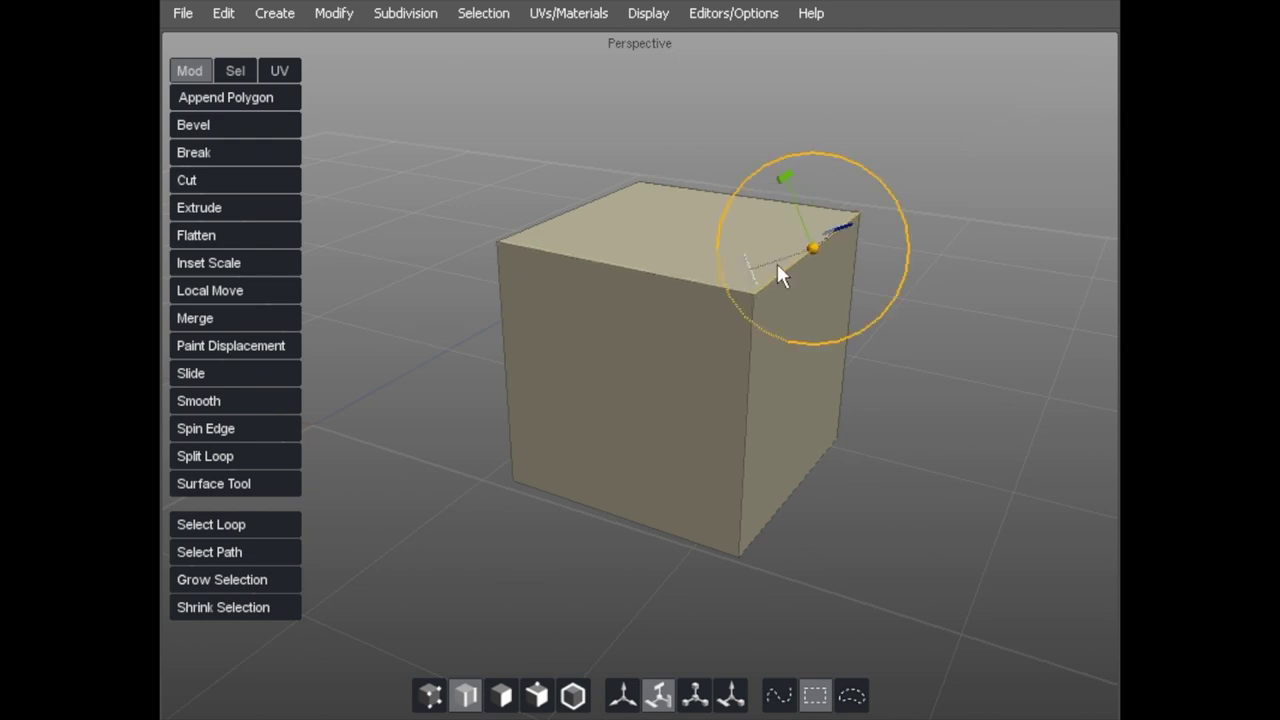
click(880, 463)
click(652, 200)
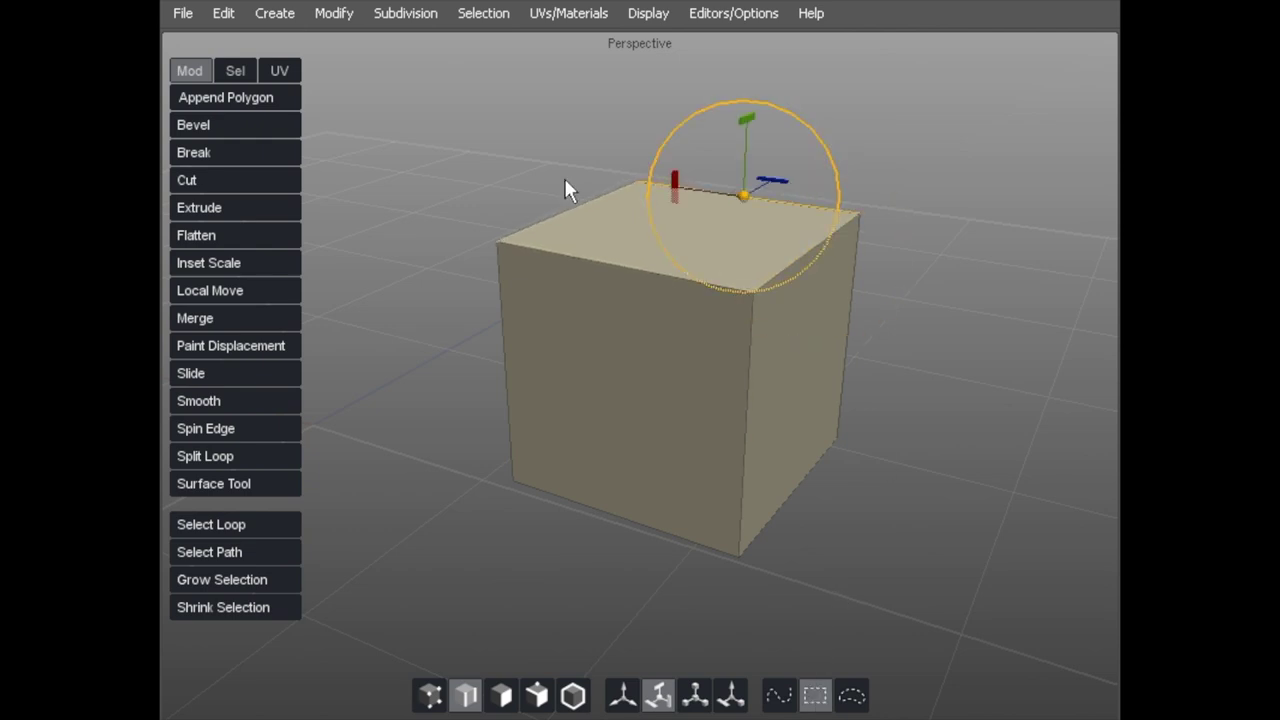
drag(534, 139, 903, 366)
click(517, 277)
click(813, 250)
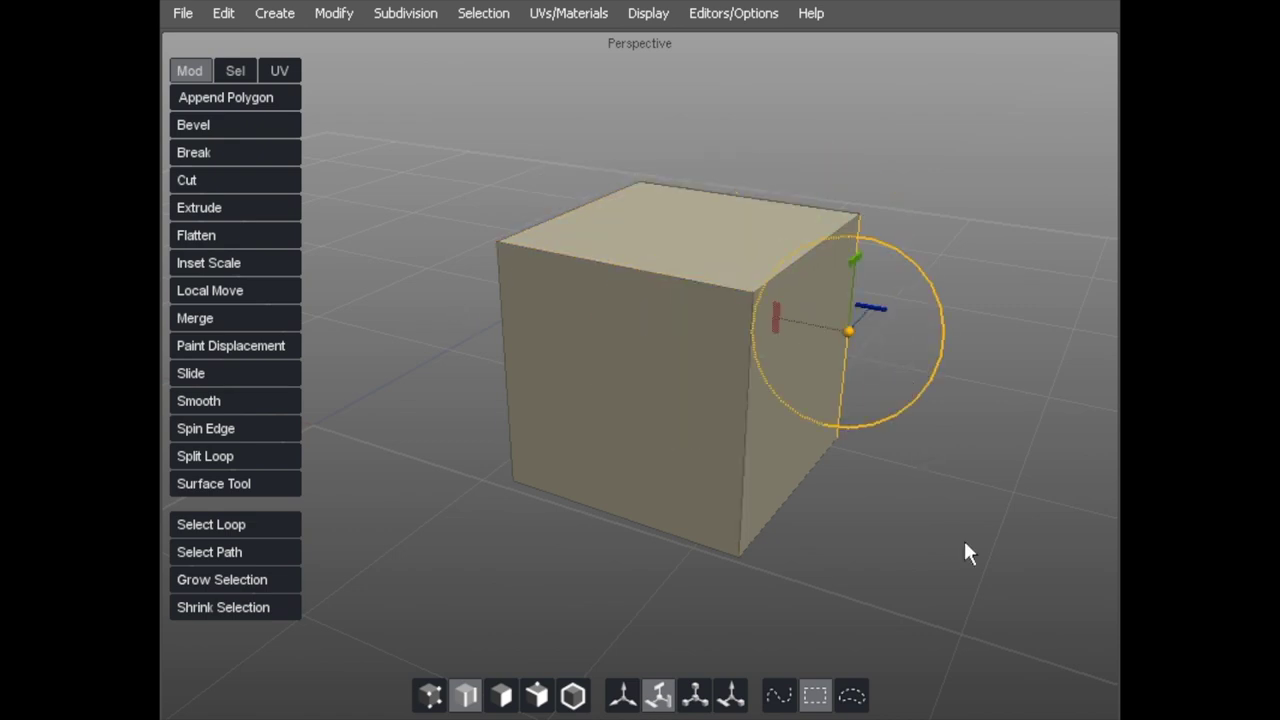
mouse_move(956, 542)
mouse_down()
mouse_move(810, 542)
mouse_move(667, 127)
mouse_up()
click(851, 591)
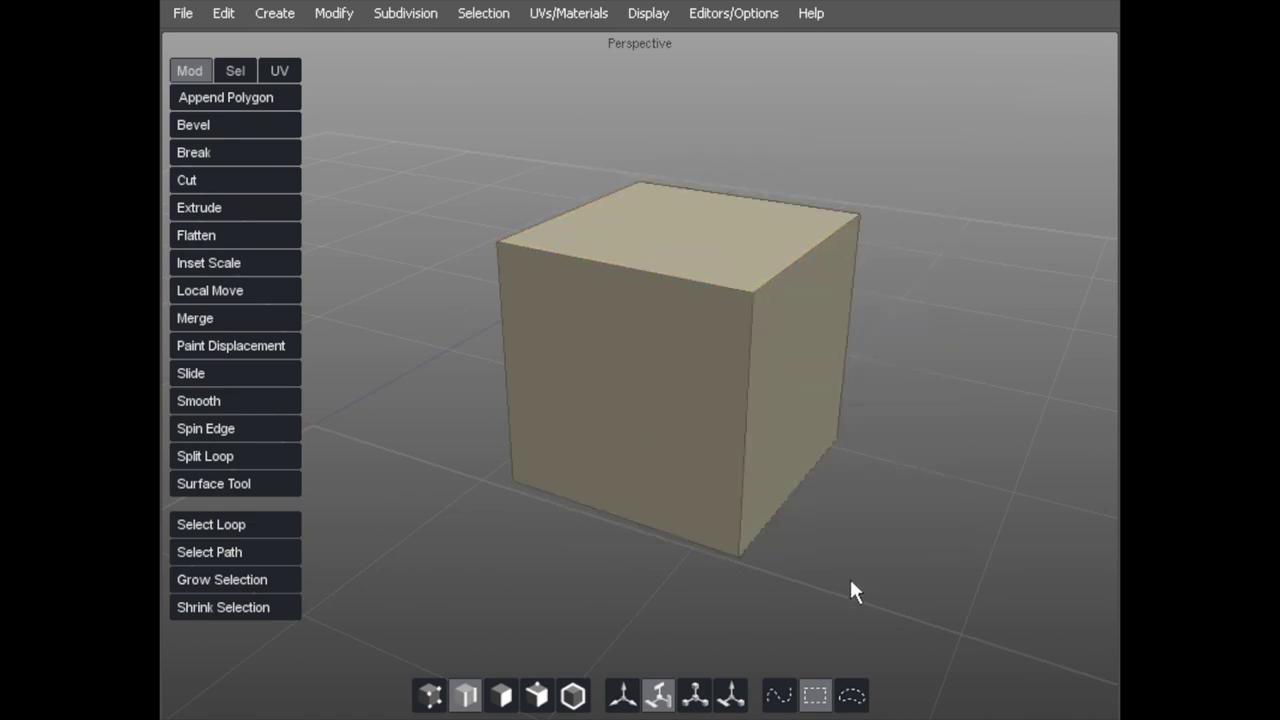
Lasso the right vertical edge, then the top edges, ending with the four right-face edges selected
click(852, 695)
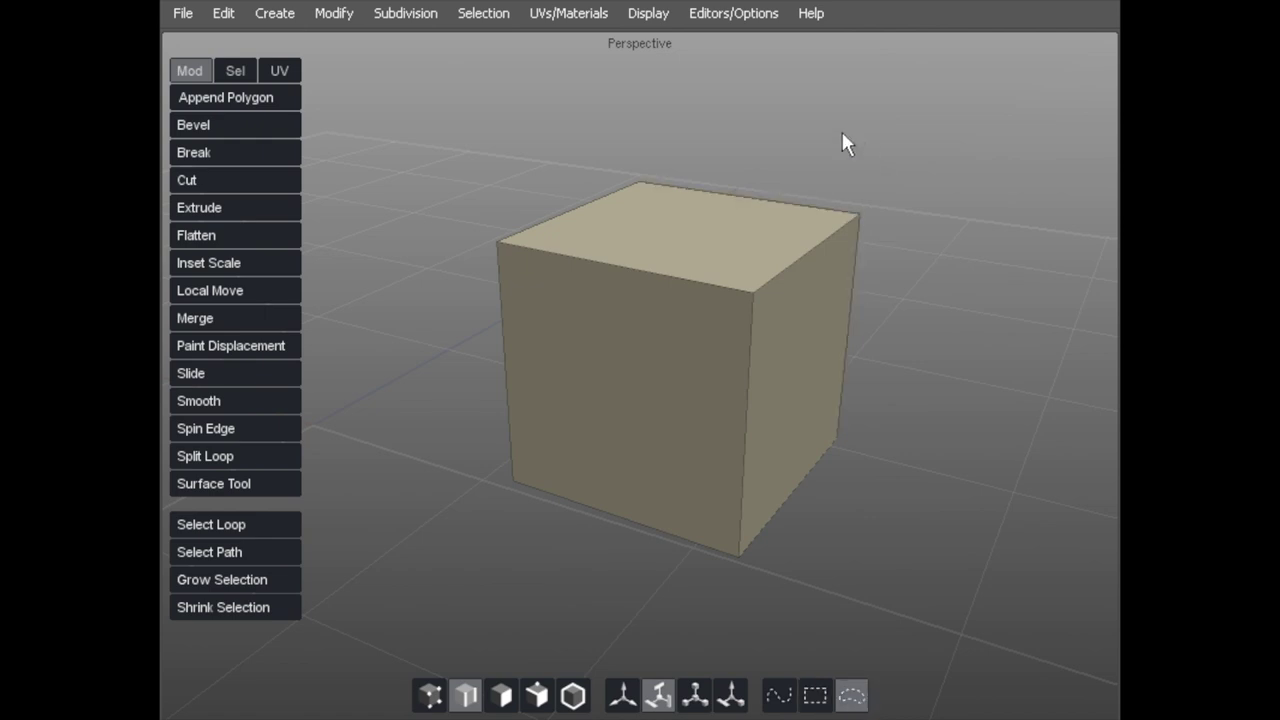
mouse_move(812, 242)
mouse_down()
mouse_move(908, 529)
mouse_move(803, 106)
mouse_move(800, 195)
mouse_move(711, 165)
mouse_move(591, 75)
mouse_move(808, 210)
mouse_move(780, 177)
mouse_up()
mouse_move(825, 127)
mouse_down()
mouse_move(629, 126)
mouse_move(843, 257)
mouse_move(706, 118)
mouse_up()
mouse_move(890, 141)
mouse_down()
mouse_move(706, 294)
mouse_move(708, 584)
mouse_move(912, 268)
mouse_up()
drag(855, 157, 858, 160)
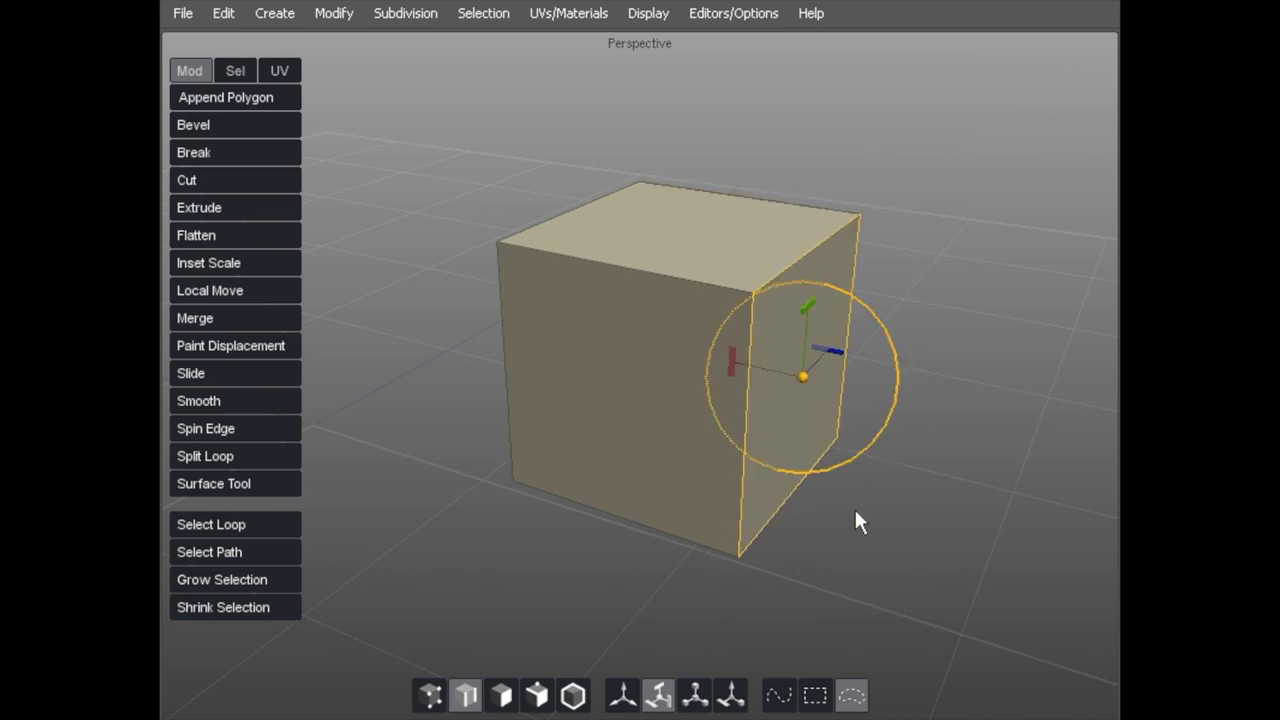
In vertex mode, lasso the cube's four top vertices, then all corners, and clear with rectangle select active
click(949, 498)
key(F1)
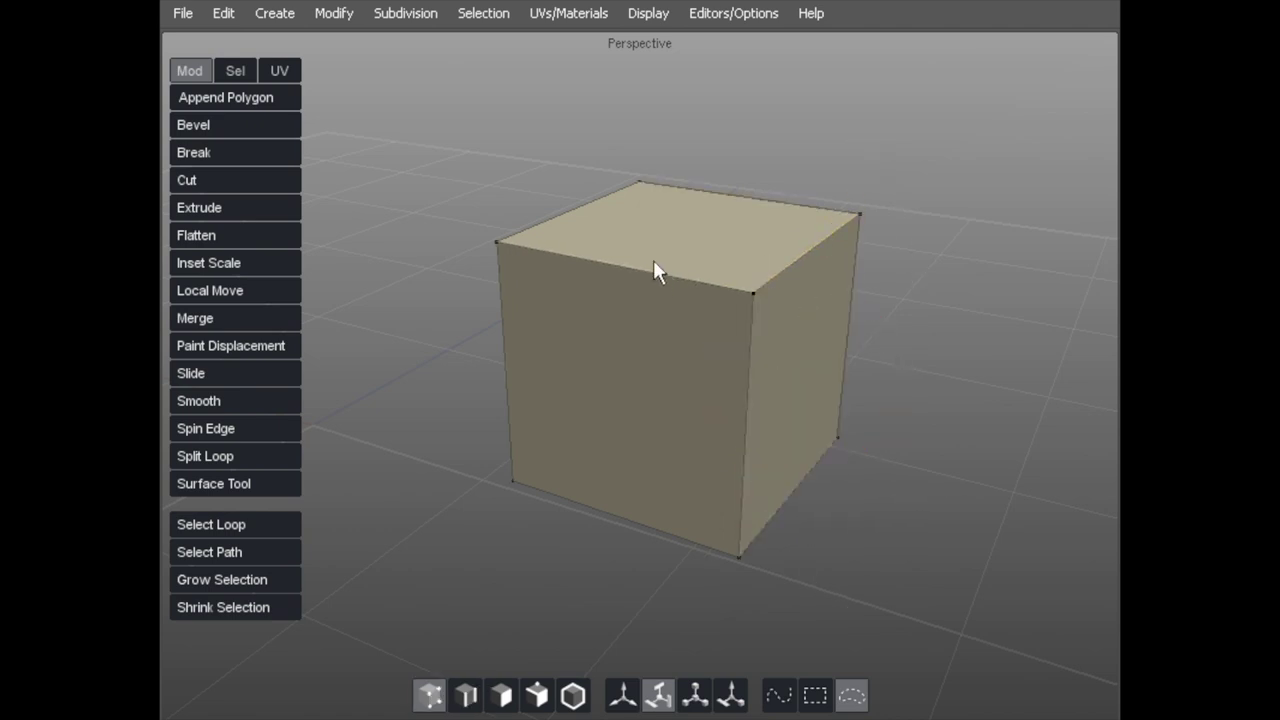
key(space)
mouse_move(540, 114)
mouse_down()
mouse_move(857, 153)
mouse_move(936, 319)
mouse_move(565, 308)
mouse_move(523, 149)
mouse_move(548, 116)
mouse_up()
mouse_move(446, 178)
mouse_down()
mouse_move(627, 588)
mouse_move(760, 367)
mouse_move(478, 208)
mouse_up()
click(397, 320)
click(812, 694)
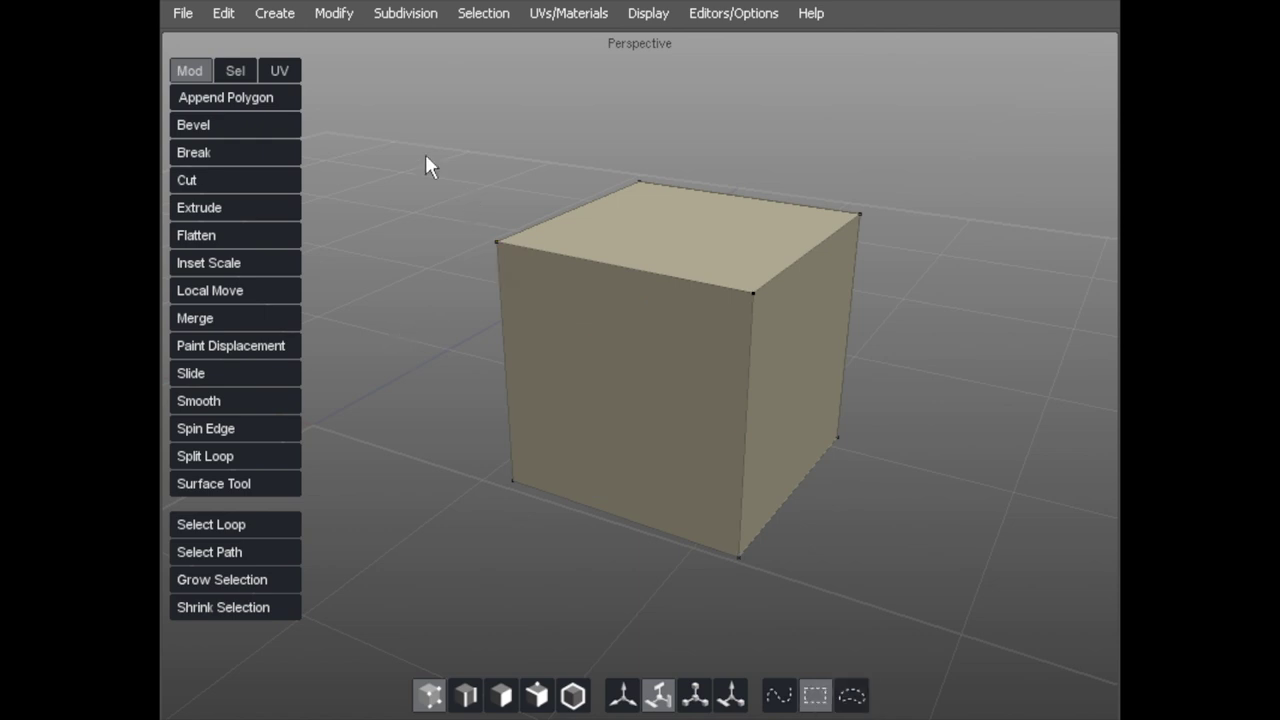